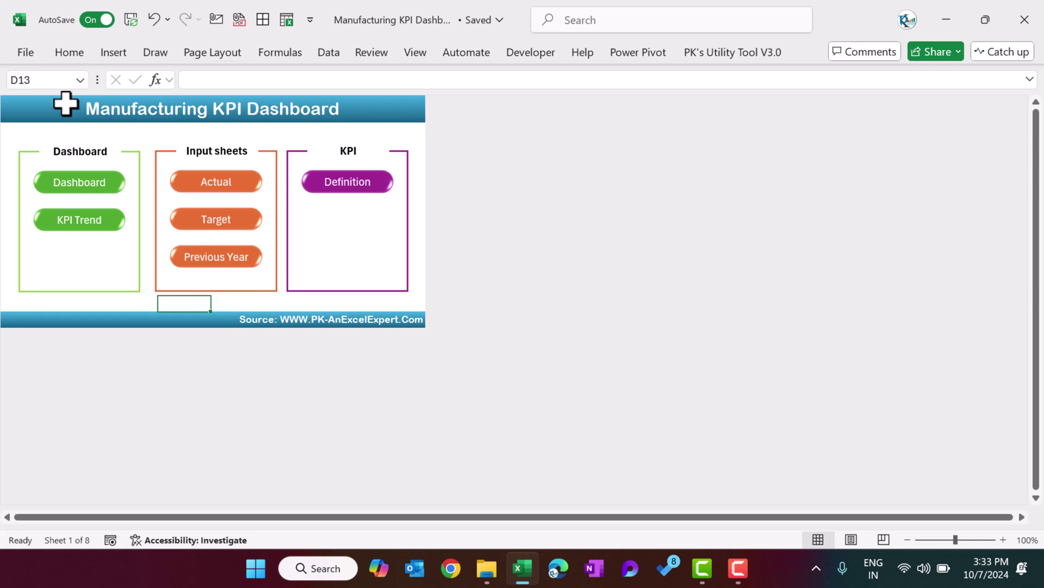
Step: Open the Dashboard sheet and review the KPI Number, KPI Group, KPI Name, Unit and Type columns
{"action": "left_click", "coordinate": [103, 201]}
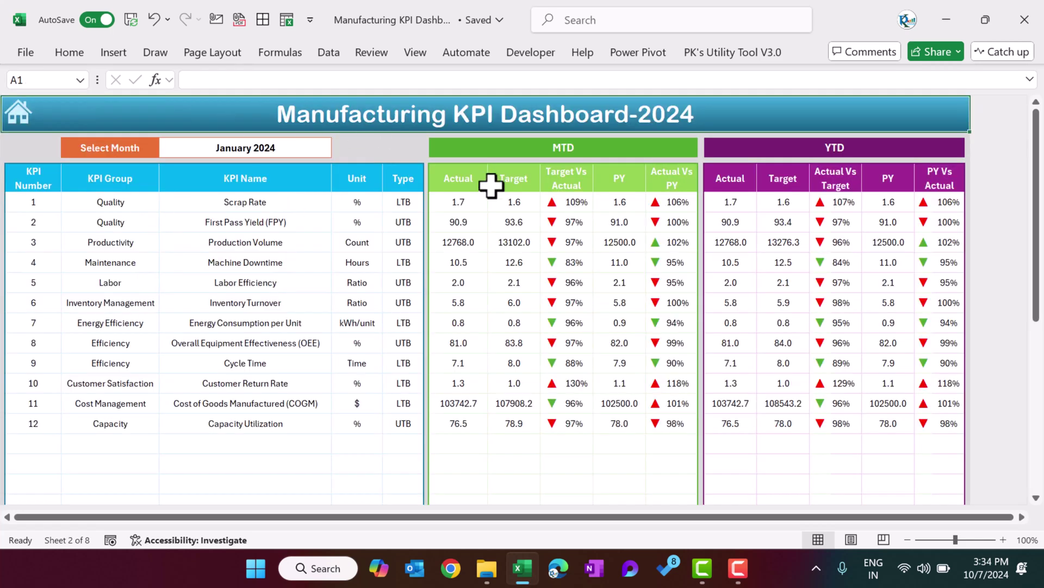
{"action": "left_click", "coordinate": [51, 183]}
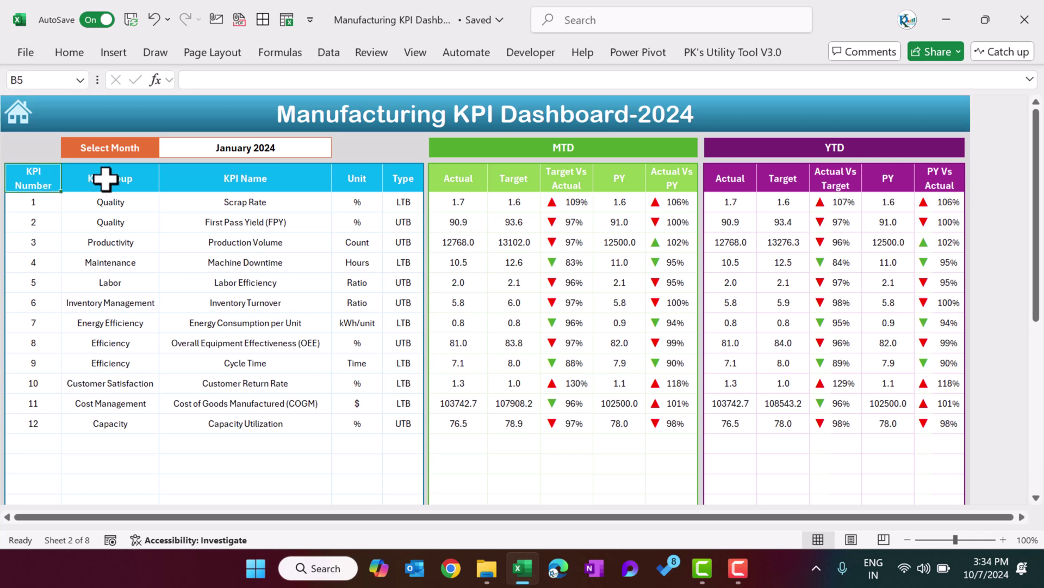
{"action": "left_click_drag", "start_coordinate": [114, 181], "coordinate": [123, 220]}
{"action": "left_click_drag", "start_coordinate": [277, 177], "coordinate": [298, 239]}
{"action": "left_click_drag", "start_coordinate": [367, 177], "coordinate": [370, 278]}
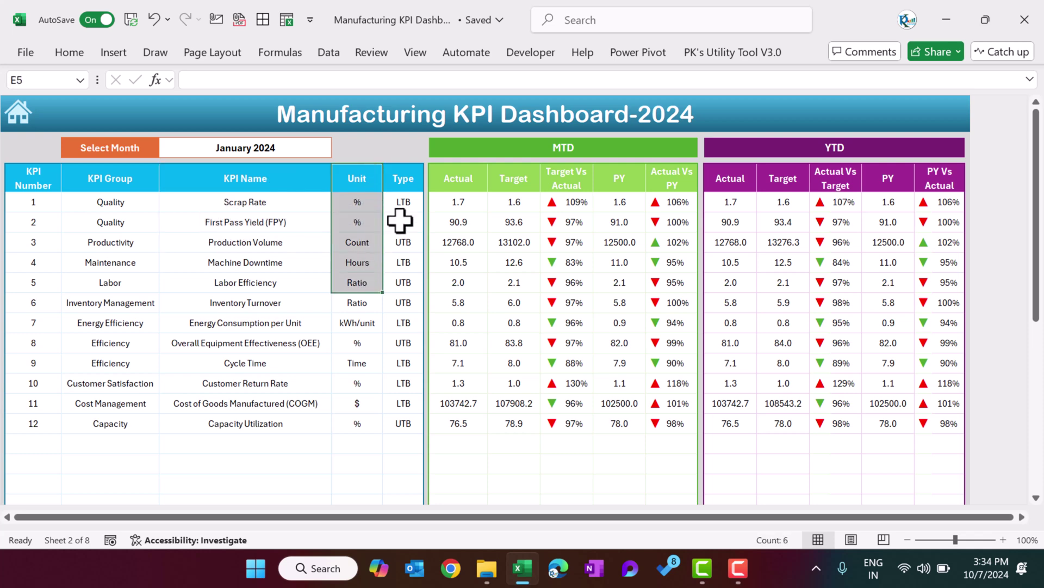
{"action": "left_click", "coordinate": [408, 178]}
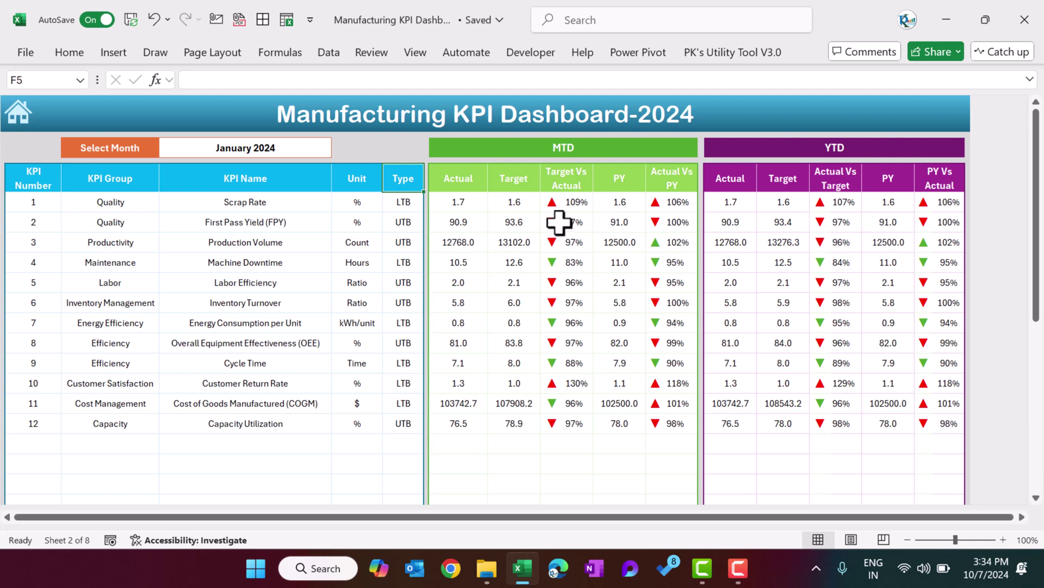
Step: Switch the dashboard's selected month to February 2024 and finally to March 2024
{"action": "left_click", "coordinate": [291, 148]}
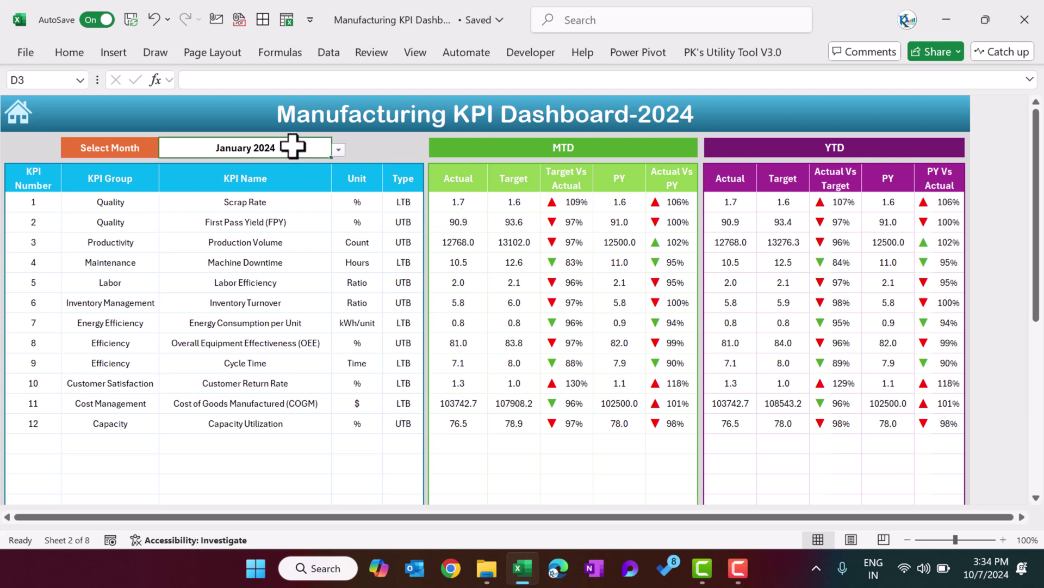
{"action": "left_click", "coordinate": [338, 150]}
{"action": "left_click", "coordinate": [247, 179]}
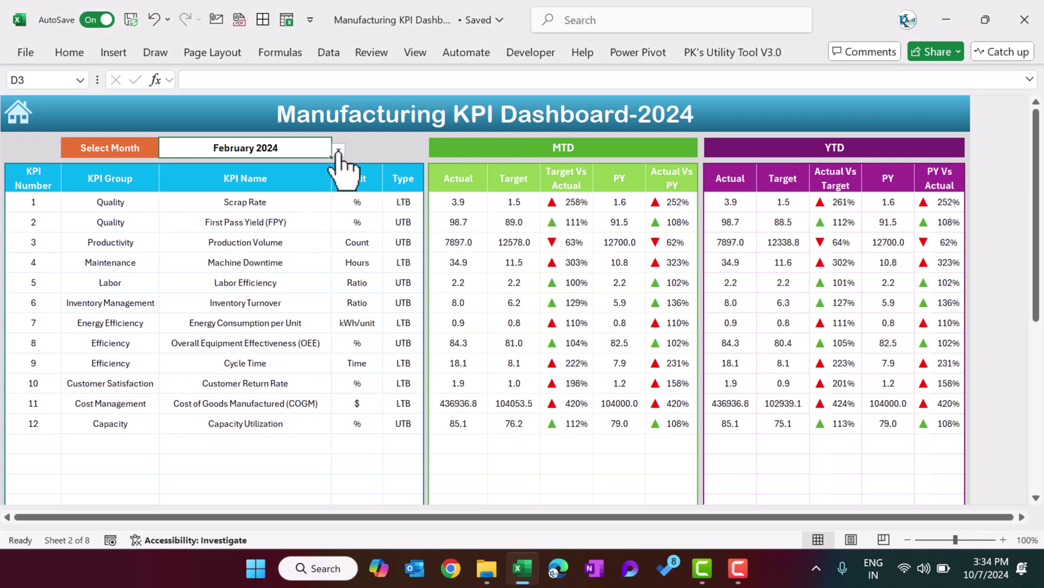
{"action": "left_click", "coordinate": [339, 150]}
{"action": "left_click", "coordinate": [266, 197]}
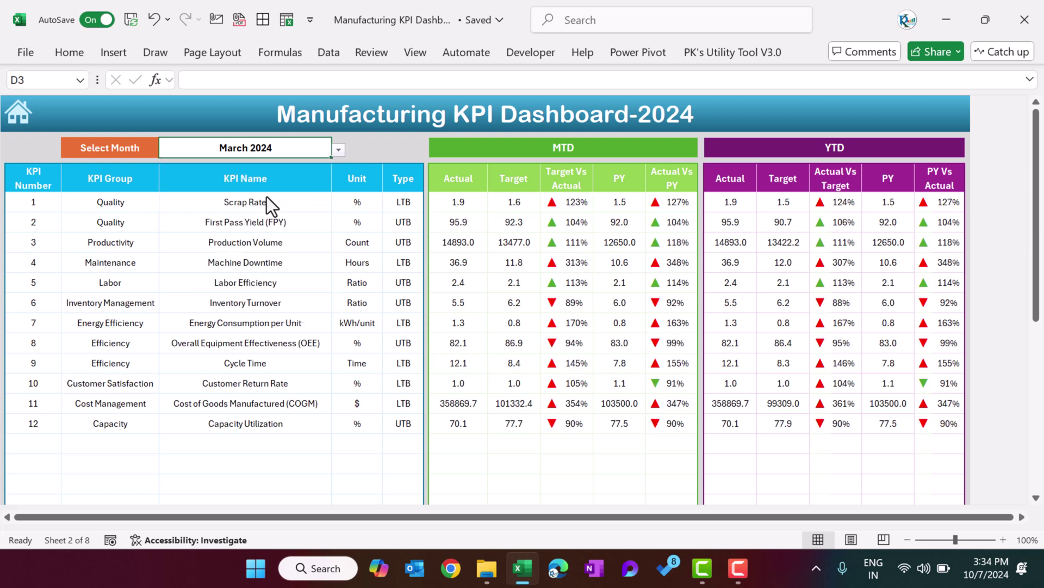
Step: Examine the MTD section's Actual, Target, Target Vs Actual, PY and Actual Vs PY columns, including the Scrap Rate and First Pass Yield rows
{"action": "left_click", "coordinate": [477, 177]}
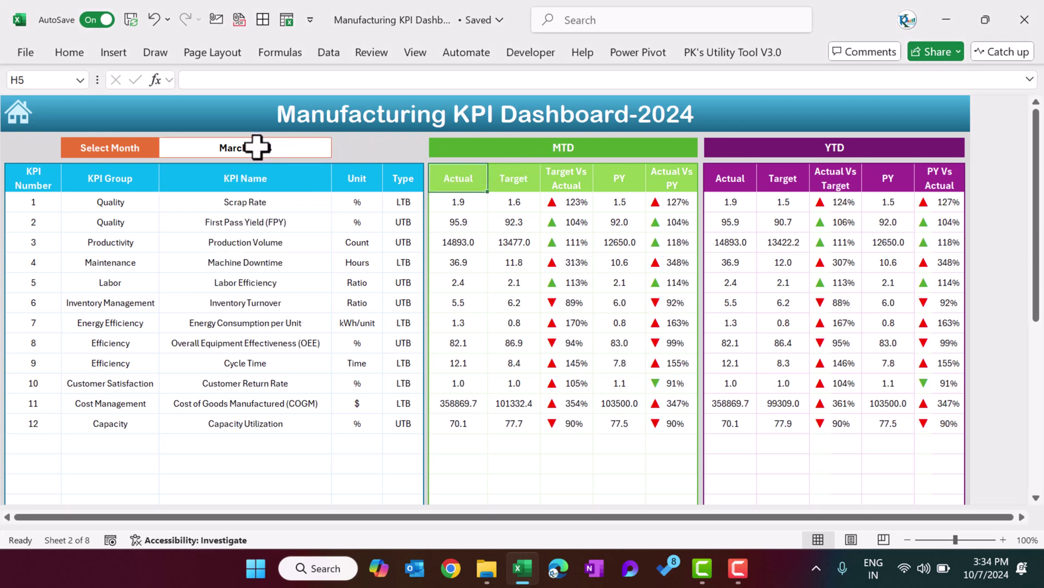
{"action": "left_click_drag", "start_coordinate": [513, 175], "coordinate": [517, 286]}
{"action": "left_click", "coordinate": [575, 180]}
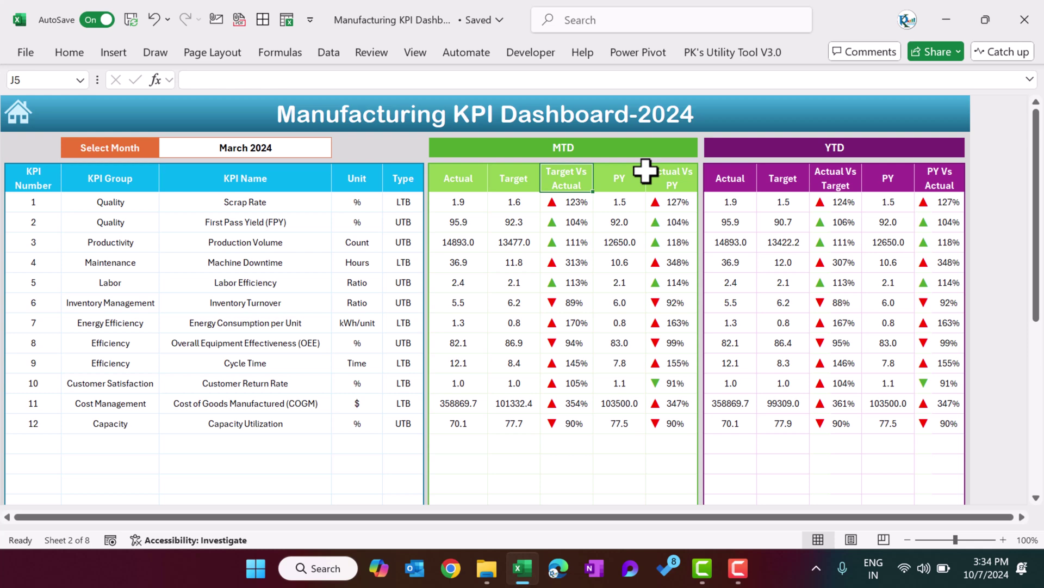
{"action": "left_click", "coordinate": [572, 201]}
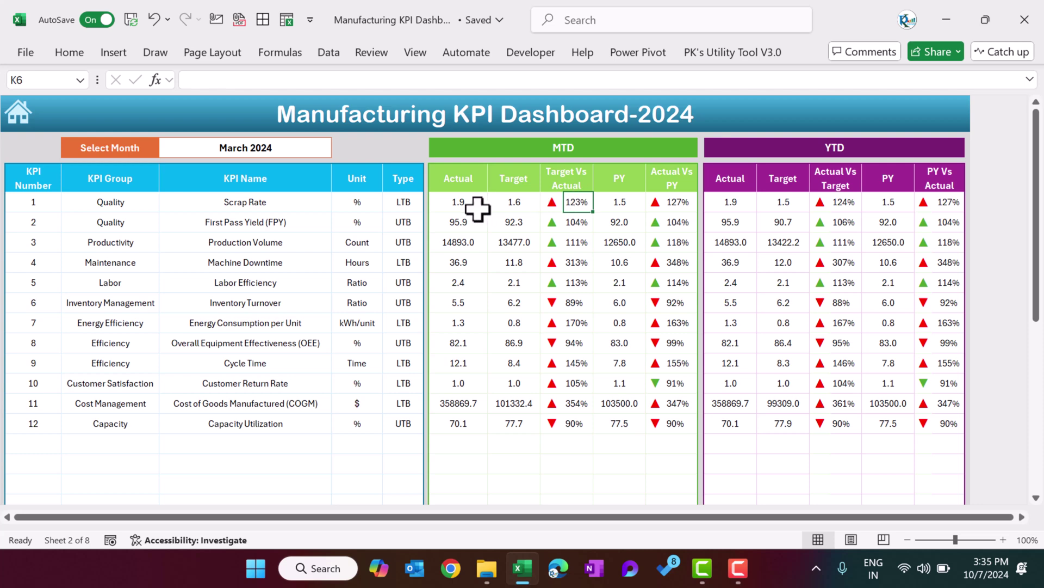
{"action": "left_click_drag", "start_coordinate": [284, 224], "coordinate": [419, 222]}
{"action": "left_click", "coordinate": [410, 223]}
{"action": "left_click", "coordinate": [574, 222]}
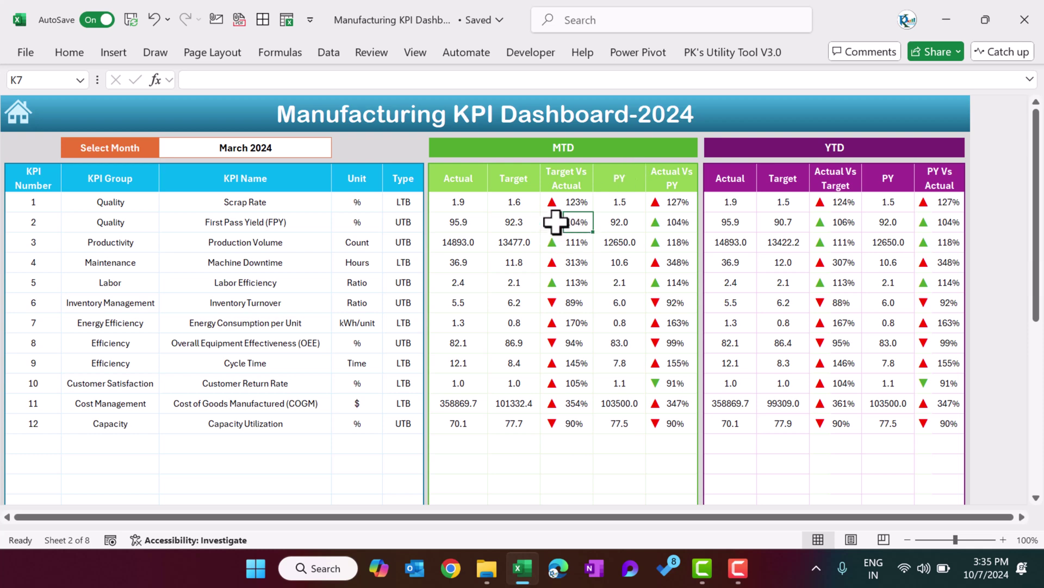
{"action": "left_click_drag", "start_coordinate": [619, 204], "coordinate": [626, 300]}
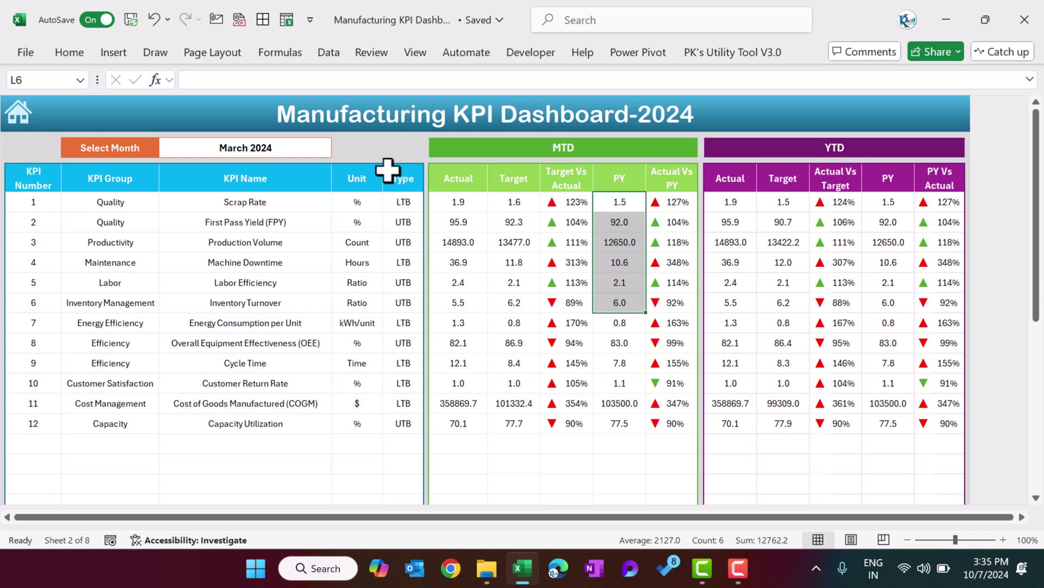
{"action": "left_click_drag", "start_coordinate": [627, 202], "coordinate": [625, 286]}
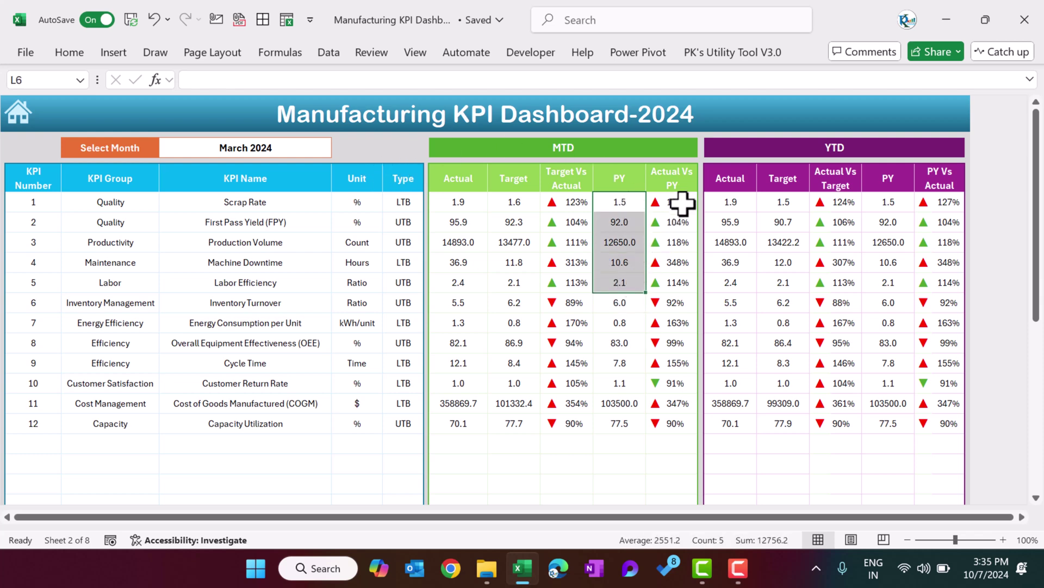
{"action": "left_click", "coordinate": [678, 202]}
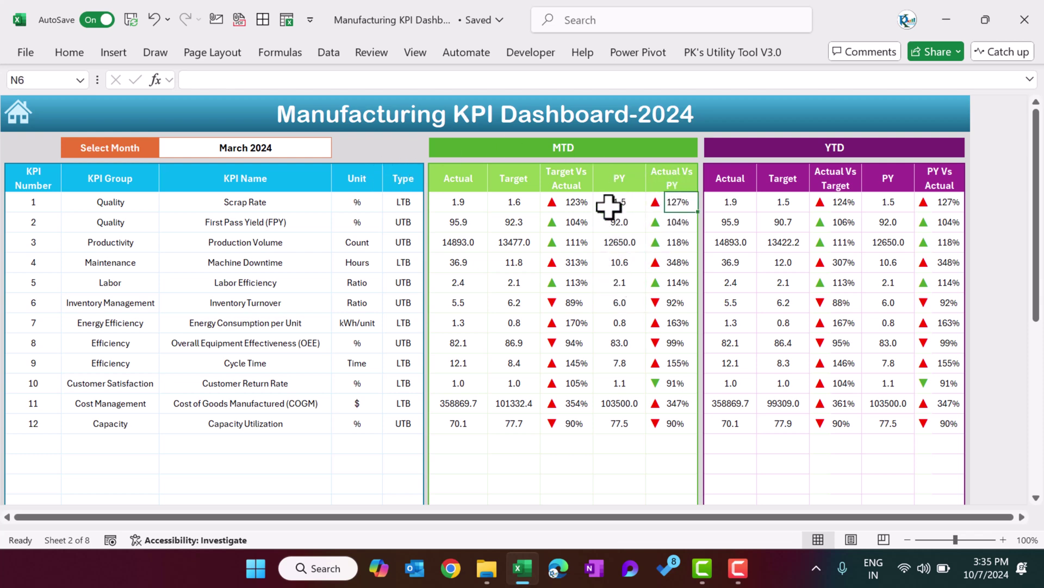
Step: Examine the YTD section's Actual, Target, Actual Vs Target, PY and PY Vs Actual columns
{"action": "left_click_drag", "start_coordinate": [737, 201], "coordinate": [758, 325]}
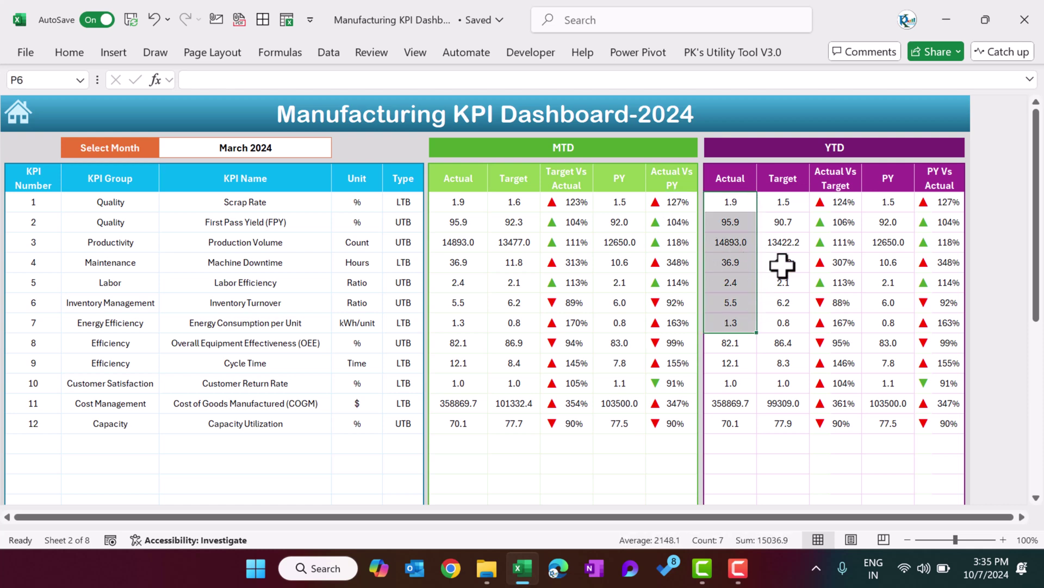
{"action": "left_click_drag", "start_coordinate": [789, 199], "coordinate": [795, 292]}
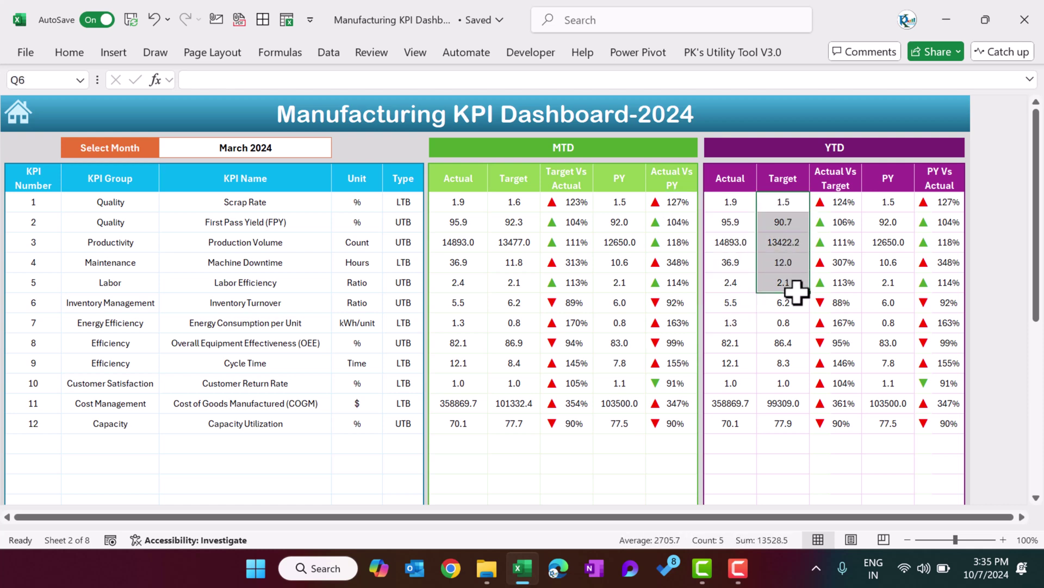
{"action": "left_click_drag", "start_coordinate": [835, 201], "coordinate": [847, 285]}
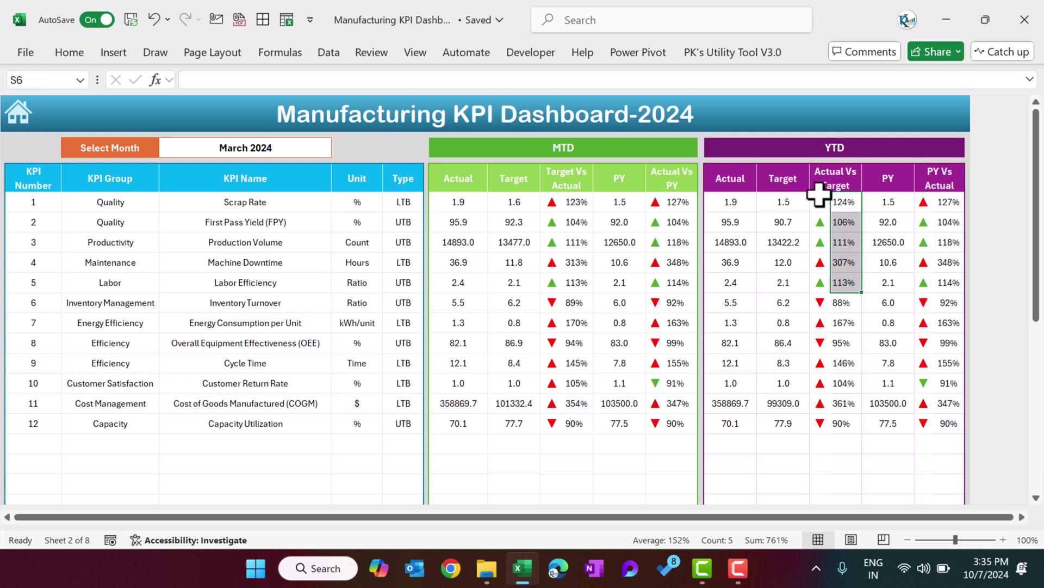
{"action": "left_click", "coordinate": [757, 213]}
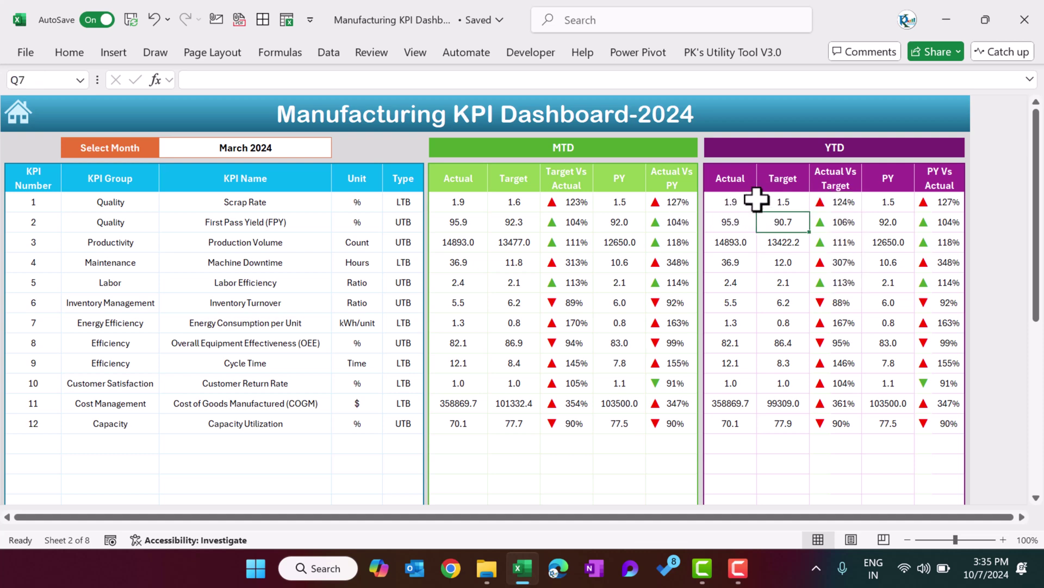
{"action": "left_click_drag", "start_coordinate": [889, 202], "coordinate": [909, 321]}
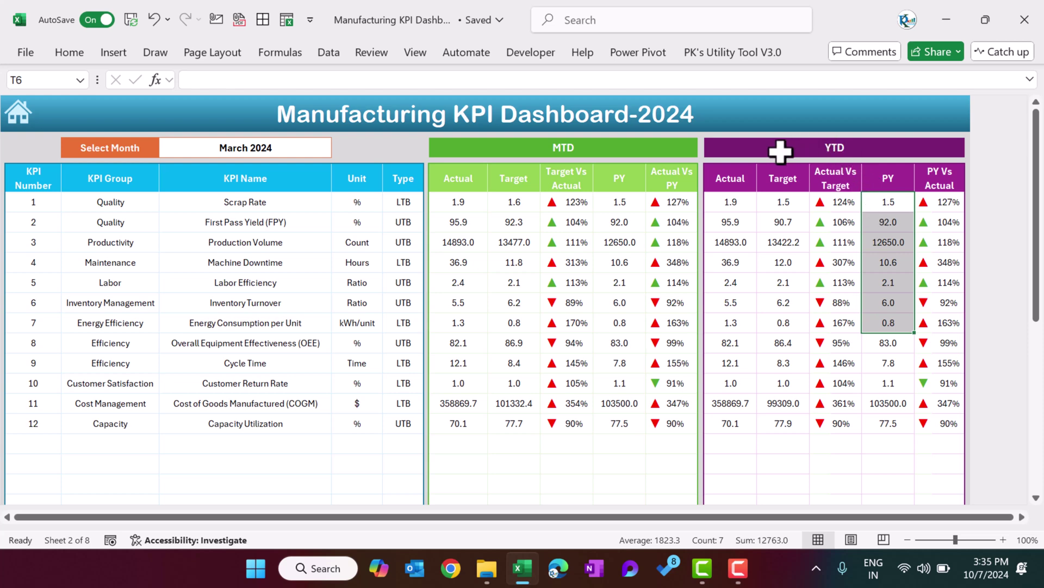
{"action": "left_click", "coordinate": [946, 175]}
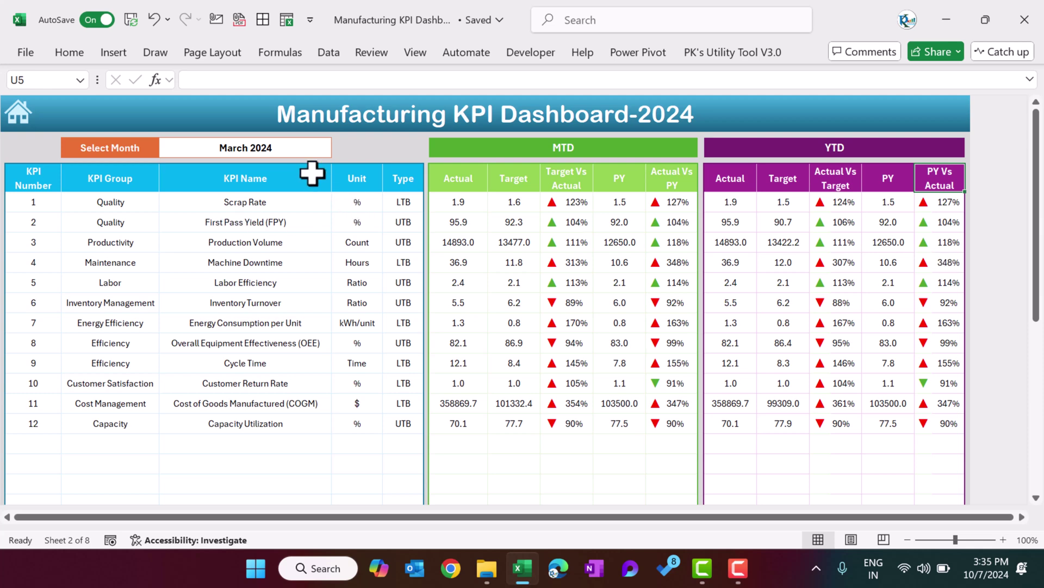
Step: Return to the home sheet, open the KPI Trend sheet and choose First Pass Yield (FPY) as the KPI
{"action": "left_click", "coordinate": [25, 125]}
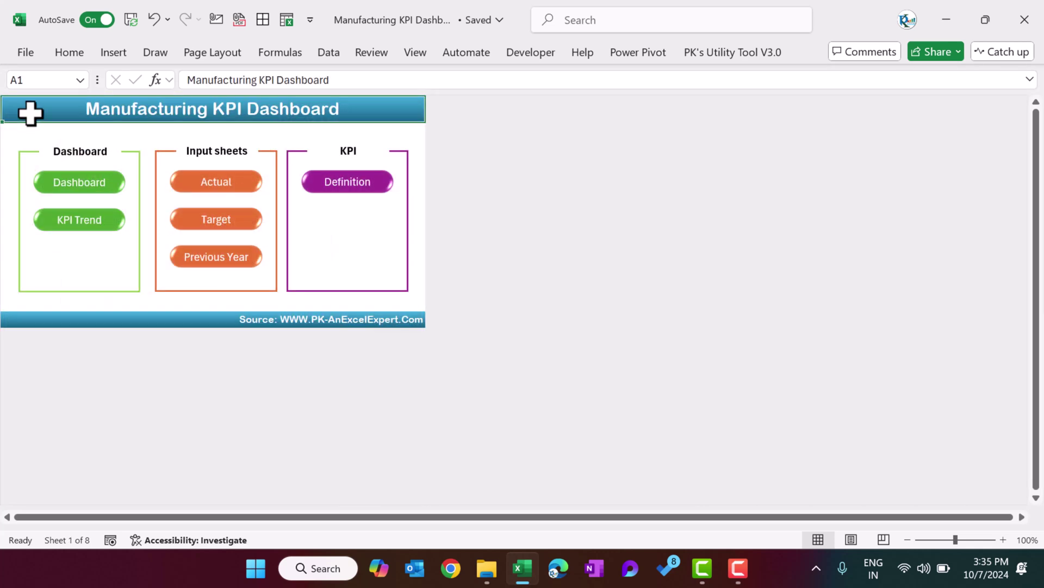
{"action": "left_click", "coordinate": [97, 240]}
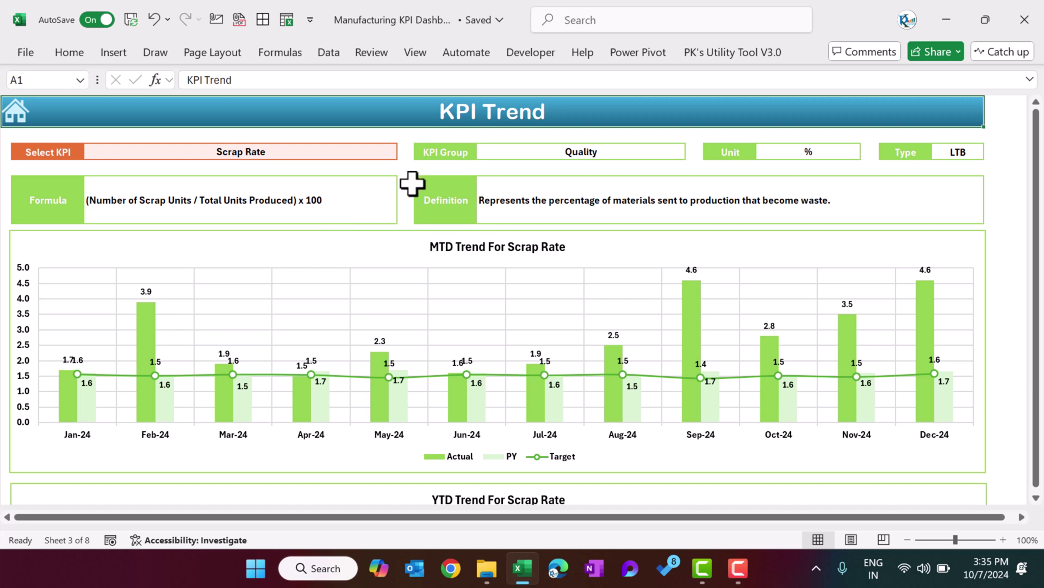
{"action": "left_click", "coordinate": [312, 152]}
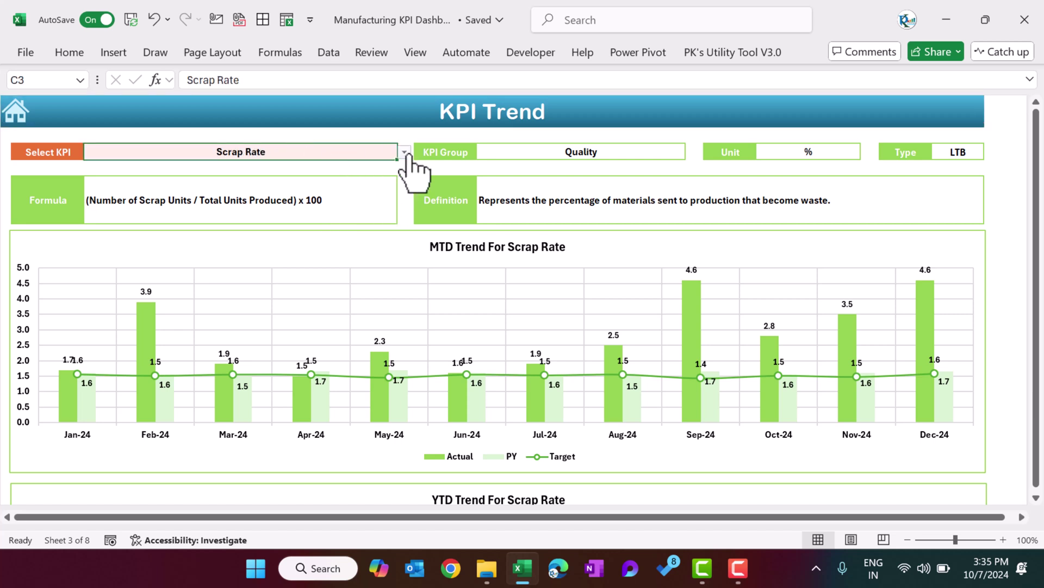
{"action": "left_click", "coordinate": [405, 152]}
{"action": "left_click", "coordinate": [336, 183]}
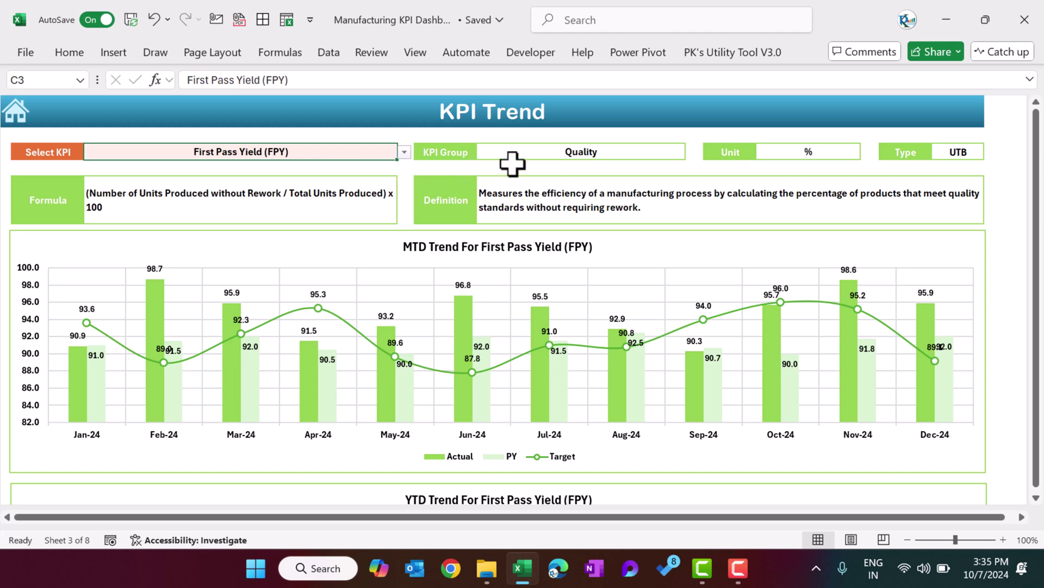
Step: Review the First Pass Yield KPI's group, unit, type, formula and definition, along with its MTD and YTD trend charts
{"action": "left_click", "coordinate": [593, 157]}
{"action": "left_click", "coordinate": [794, 153]}
{"action": "left_click", "coordinate": [955, 150]}
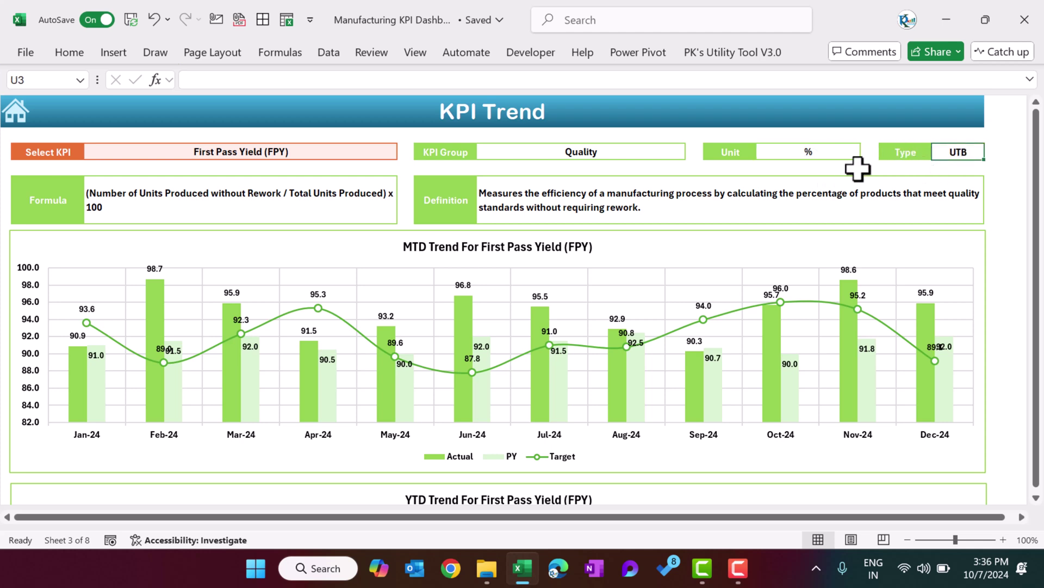
{"action": "left_click", "coordinate": [240, 193]}
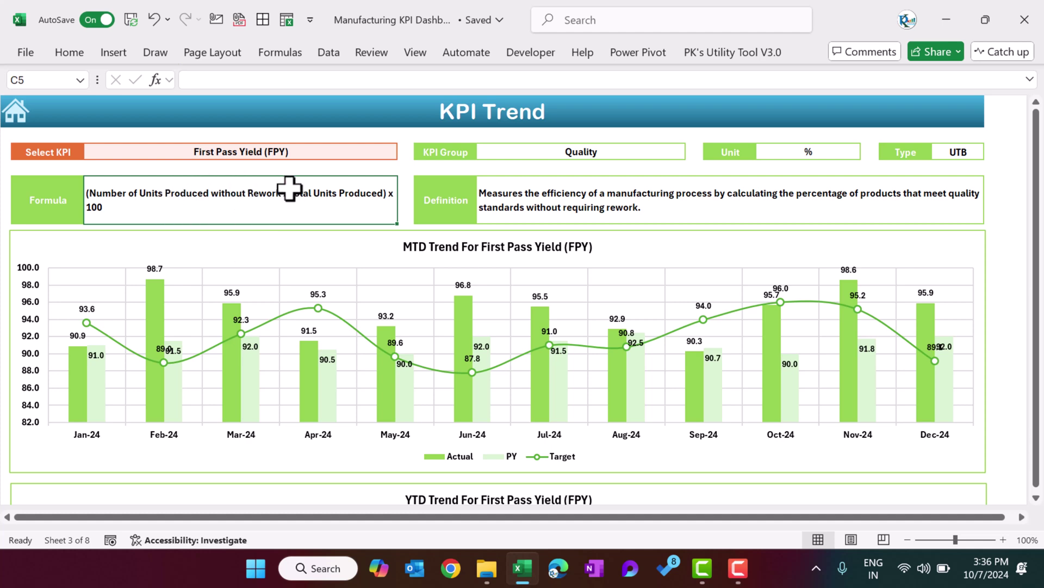
{"action": "left_click", "coordinate": [568, 197]}
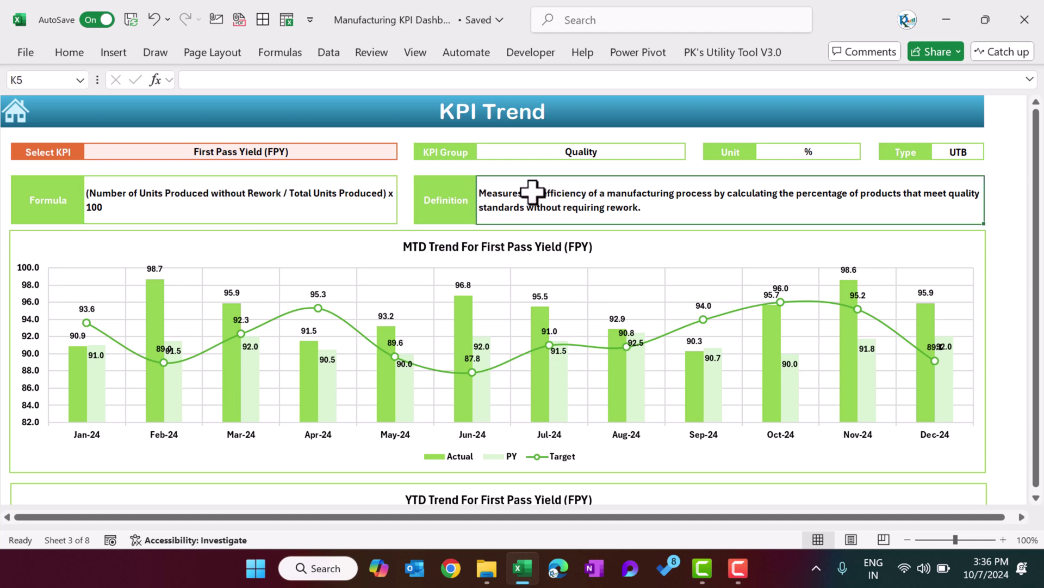
{"action": "scroll", "coordinate": [519, 194], "scroll_direction": "down", "scroll_amount": 1}
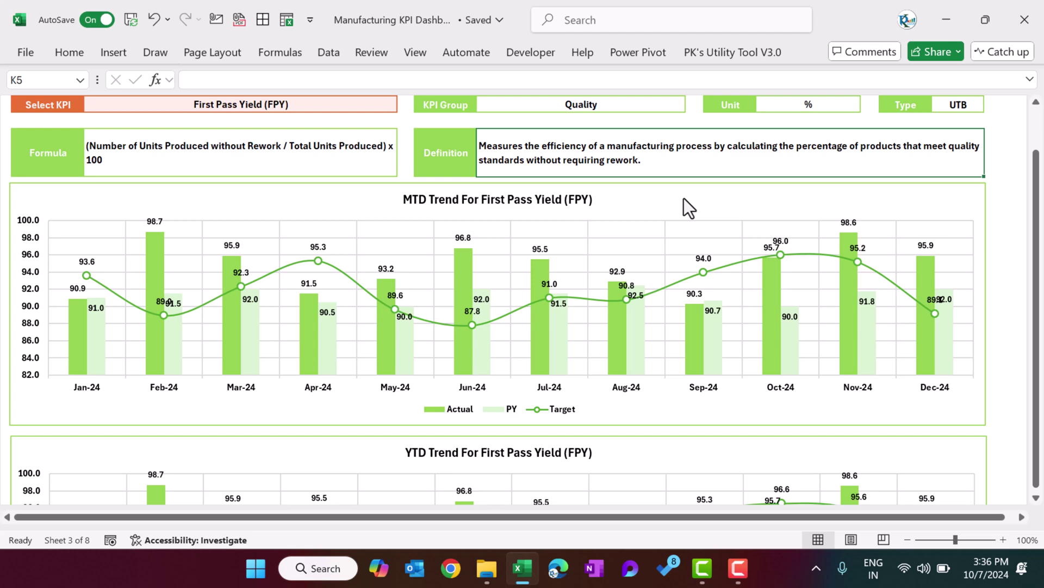
{"action": "scroll", "coordinate": [582, 204], "scroll_direction": "down", "scroll_amount": 4}
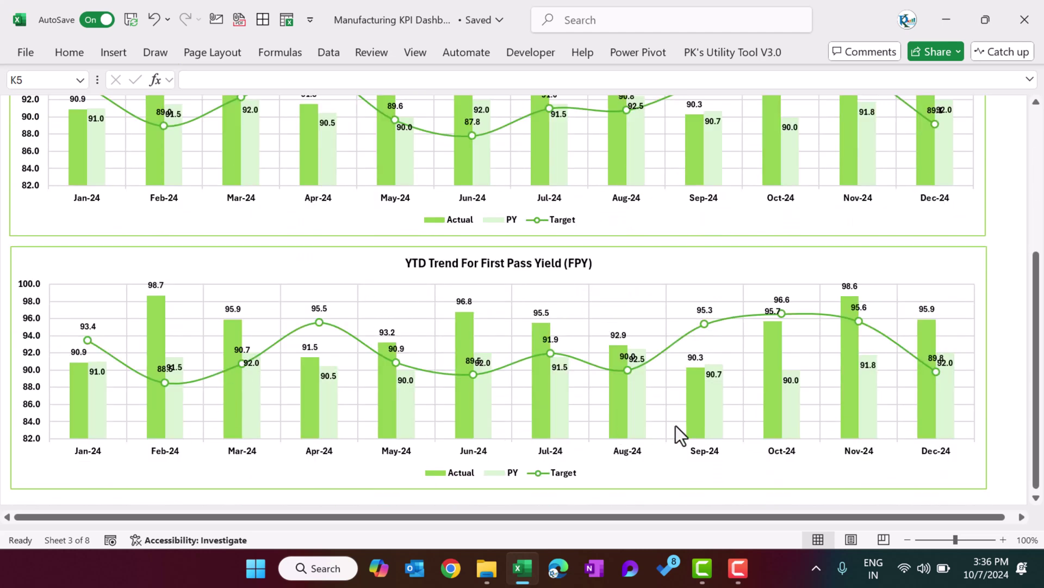
{"action": "scroll", "coordinate": [624, 414], "scroll_direction": "up", "scroll_amount": 5}
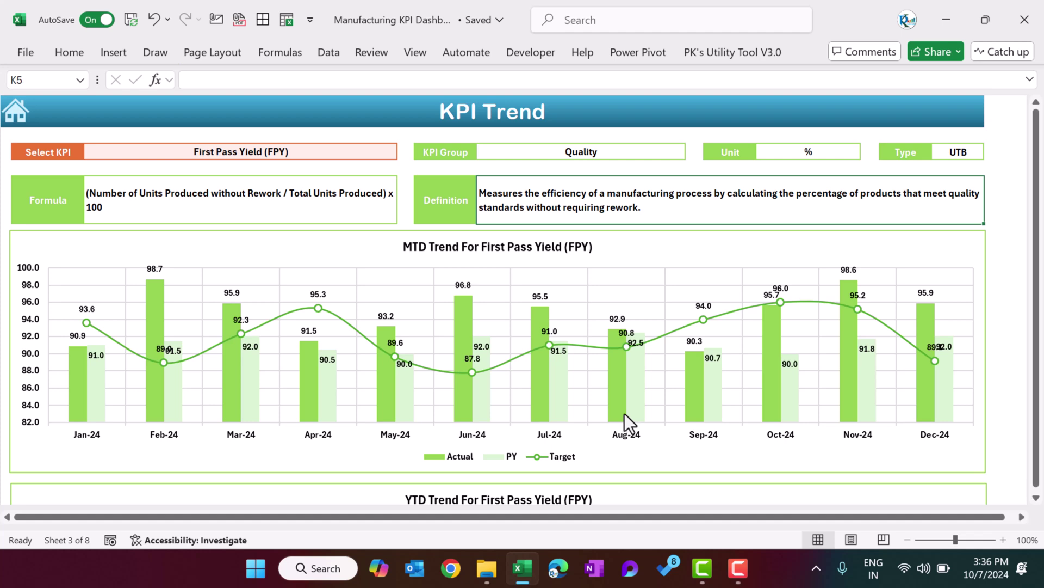
Step: Change the trend KPI to Production Volume and finally to Labor Efficiency, and look over the MTD and YTD trend charts
{"action": "left_click", "coordinate": [381, 151]}
{"action": "left_click", "coordinate": [405, 152]}
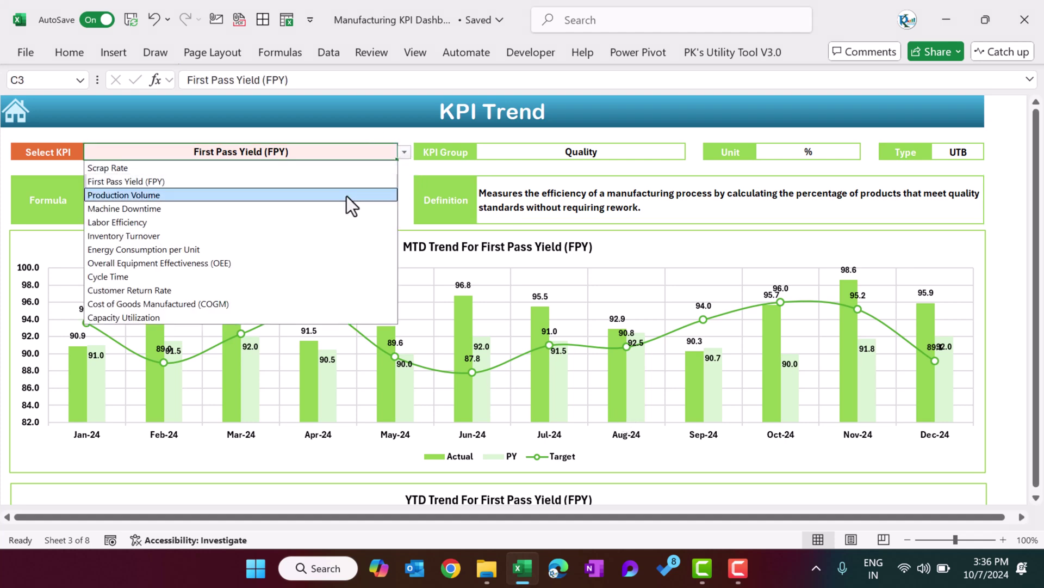
{"action": "left_click", "coordinate": [347, 195]}
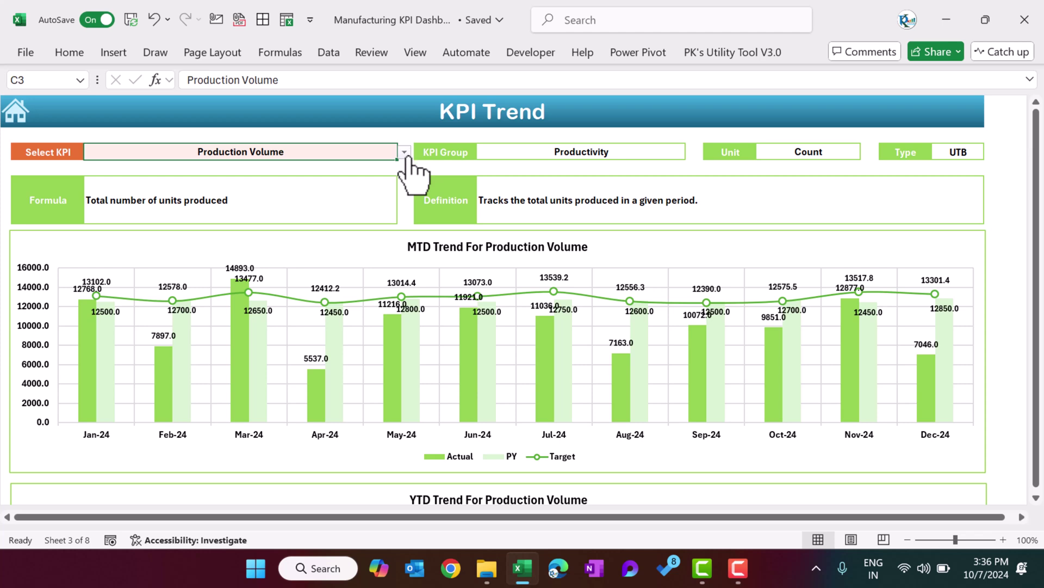
{"action": "left_click", "coordinate": [404, 153]}
{"action": "left_click", "coordinate": [347, 223]}
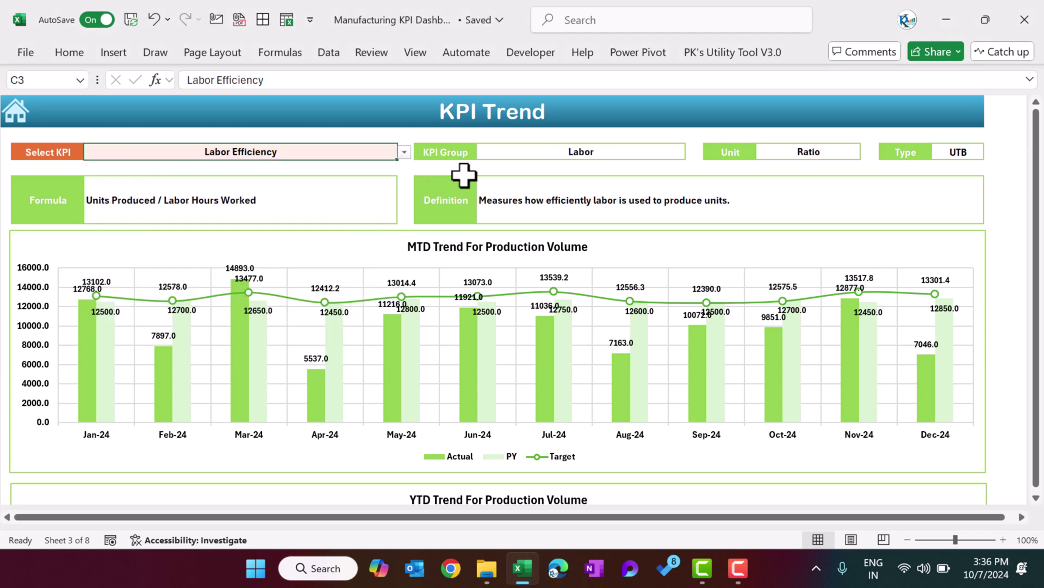
{"action": "scroll", "coordinate": [407, 176], "scroll_direction": "down", "scroll_amount": 5}
{"action": "scroll", "coordinate": [406, 175], "scroll_direction": "up", "scroll_amount": 5}
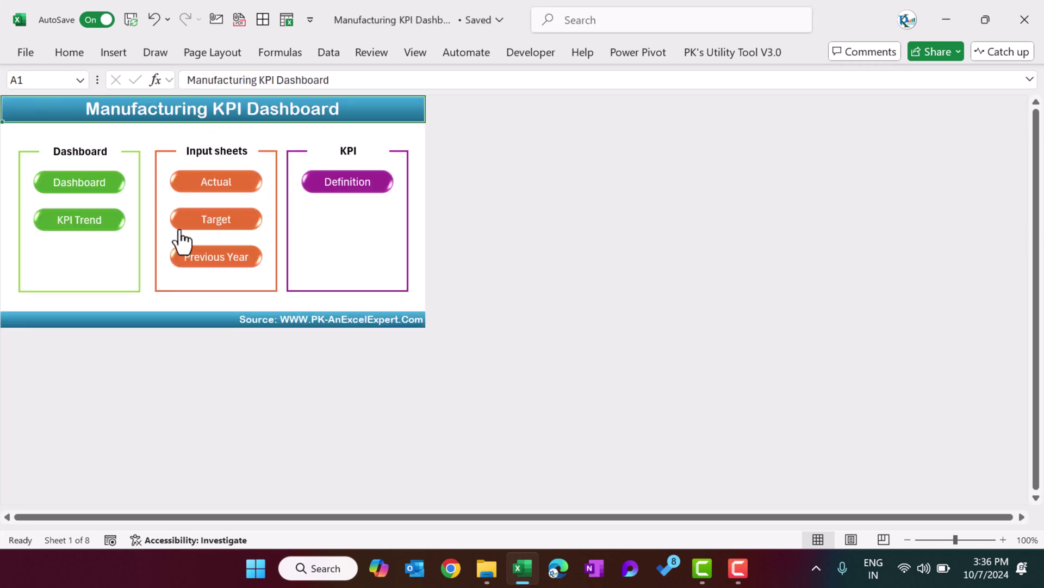
Step: Open the Actual input sheet from the home sheet
{"action": "left_click", "coordinate": [239, 188]}
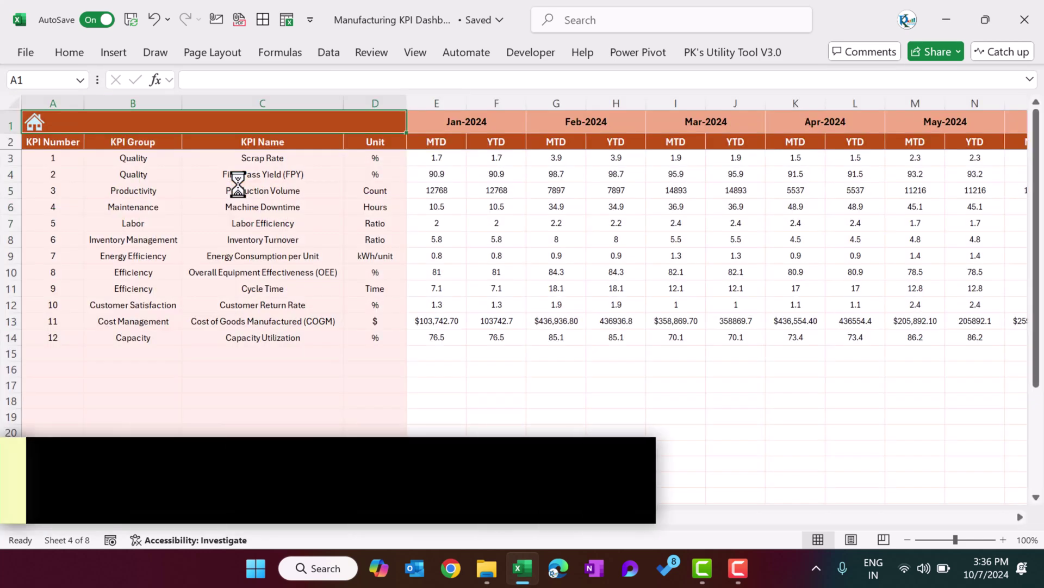
Step: Examine the MTD and YTD actual values of all KPIs, month by month from Jan-2024 to Dec-2024
{"action": "left_click_drag", "start_coordinate": [435, 159], "coordinate": [506, 330]}
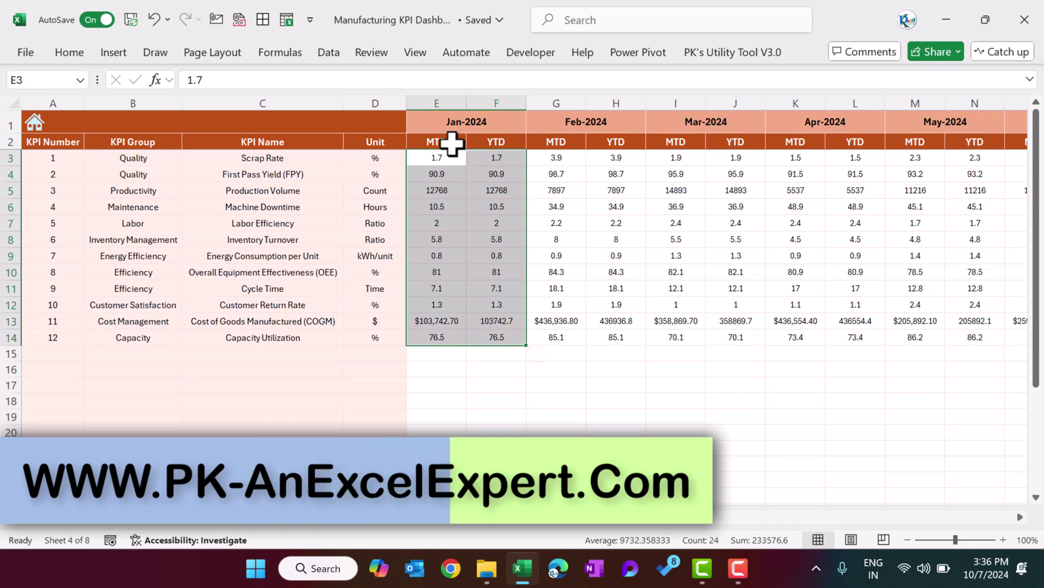
{"action": "left_click_drag", "start_coordinate": [561, 158], "coordinate": [620, 339]}
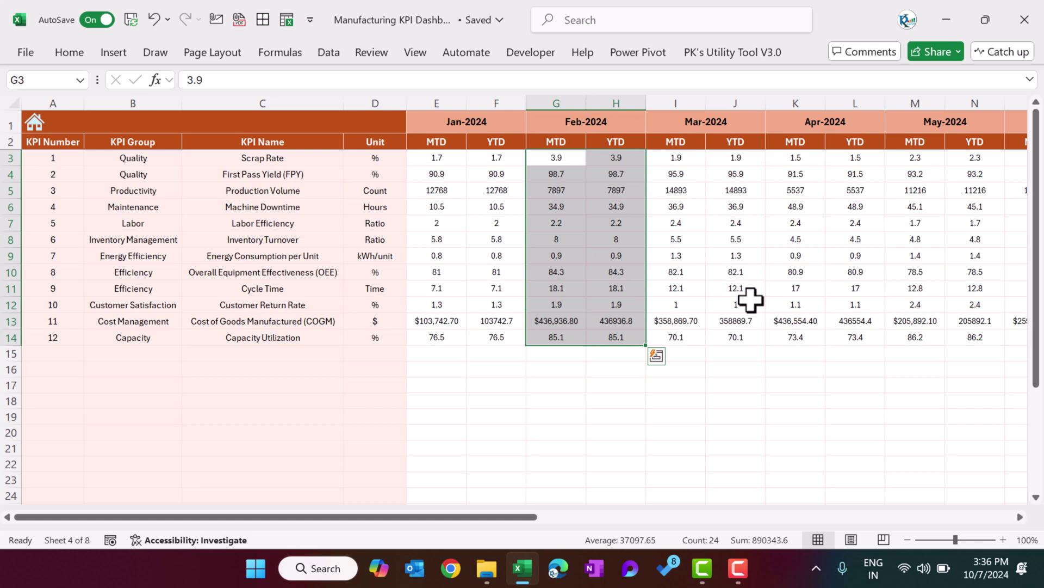
{"action": "key", "text": "Right"}
{"action": "key", "text": "Right"}
{"action": "key", "text": "Right"}
{"action": "key", "text": "Right"}
{"action": "key", "text": "Right"}
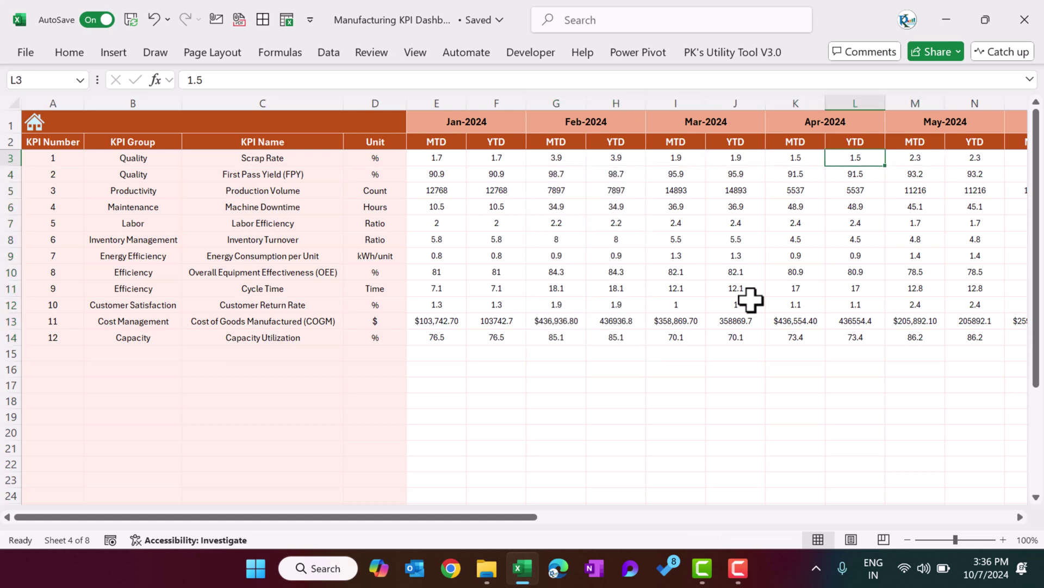
{"action": "key", "text": "Right"}
{"action": "key", "text": "Right"}
{"action": "key", "text": "Right"}
{"action": "key", "text": "Right"}
{"action": "key", "text": "Right"}
{"action": "key", "text": "Right"}
{"action": "key", "text": "Right"}
{"action": "key", "text": "Right"}
{"action": "key", "text": "Right"}
{"action": "key", "text": "Right"}
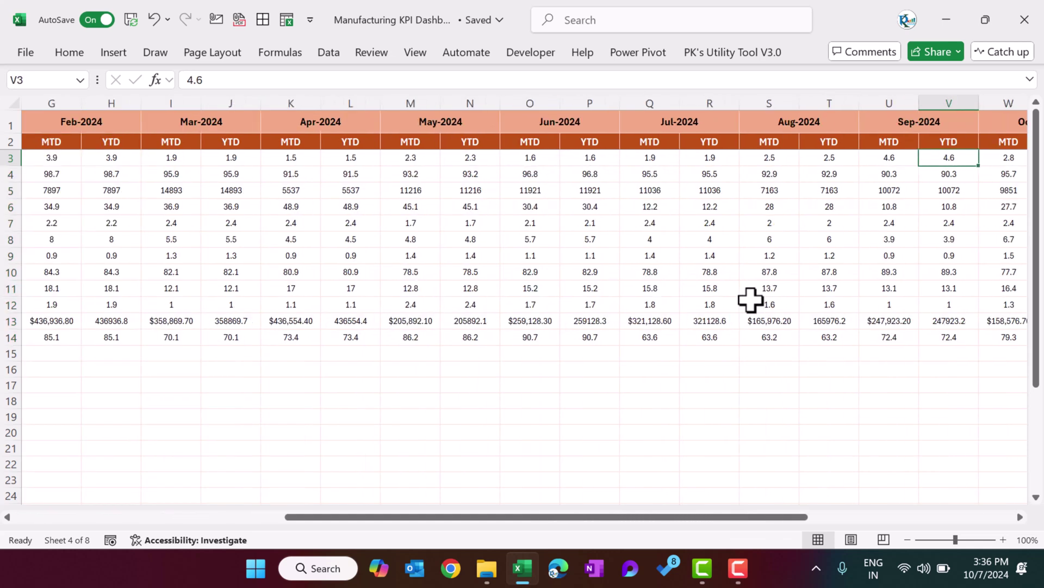
{"action": "key", "text": "Right"}
{"action": "key", "text": "Right"}
{"action": "key", "text": "Right"}
{"action": "key", "text": "Right"}
{"action": "key", "text": "Right"}
{"action": "key", "text": "Right"}
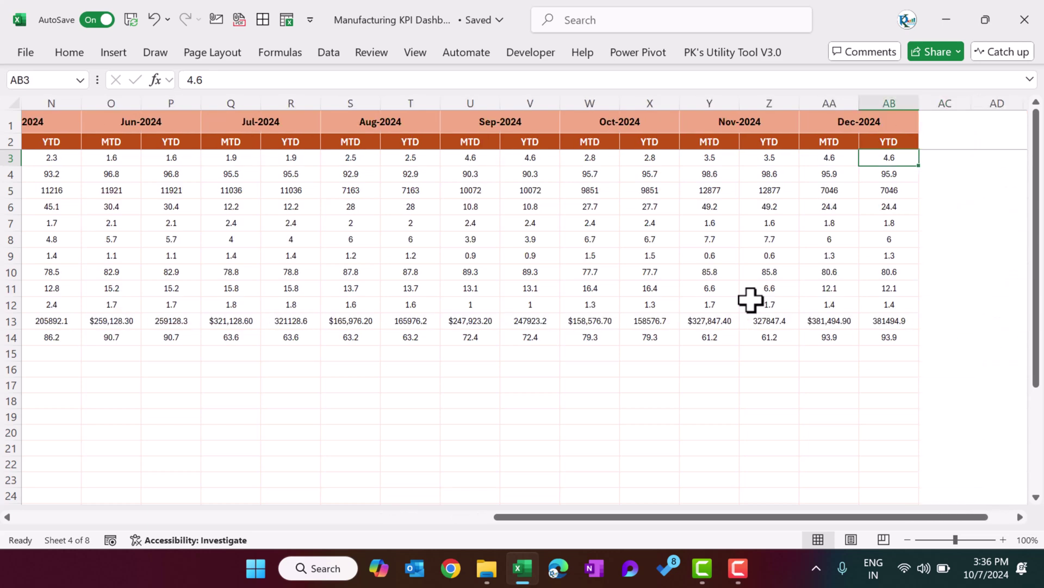
{"action": "key", "text": "Home"}
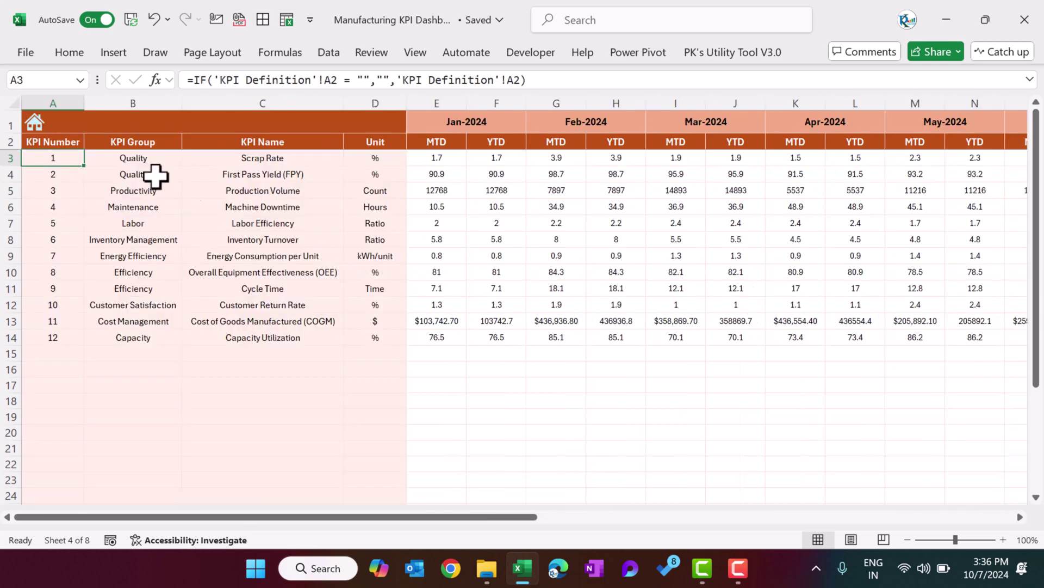
Step: Open the Target input sheet from the home sheet and examine the Jan-2024 MTD and YTD targets
{"action": "left_click", "coordinate": [35, 126]}
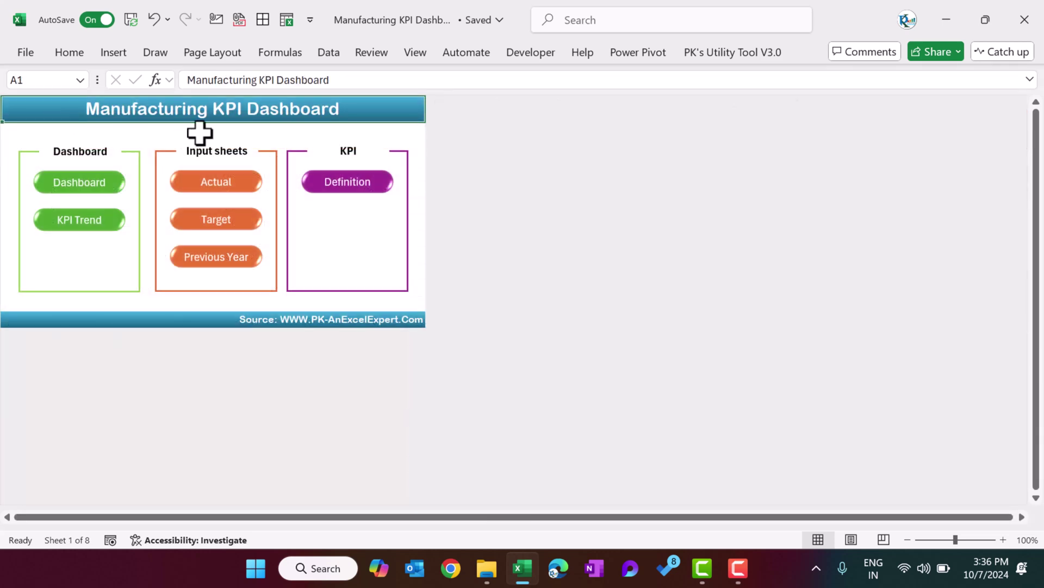
{"action": "left_click", "coordinate": [242, 223]}
{"action": "left_click_drag", "start_coordinate": [452, 160], "coordinate": [536, 339]}
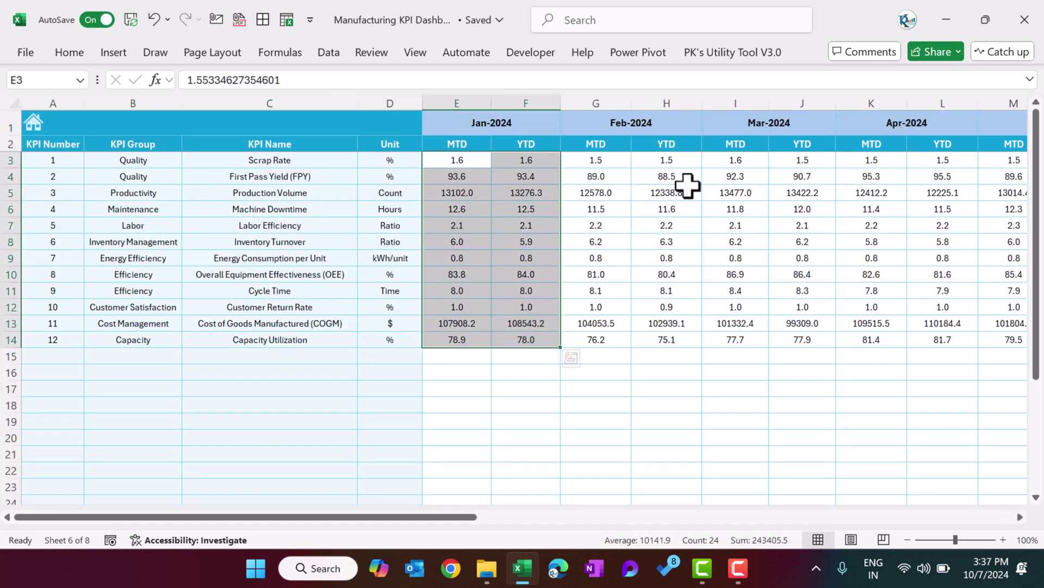
Step: Go back to the Actual input sheet and set the first month in E1 to 1/1/2025
{"action": "left_click", "coordinate": [35, 123]}
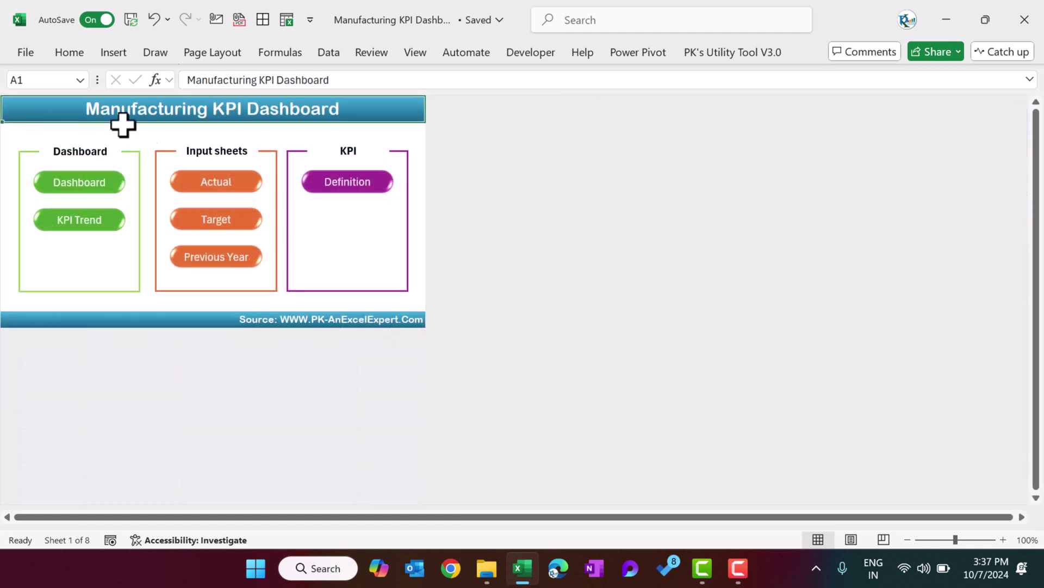
{"action": "left_click", "coordinate": [223, 188]}
{"action": "left_click", "coordinate": [466, 117]}
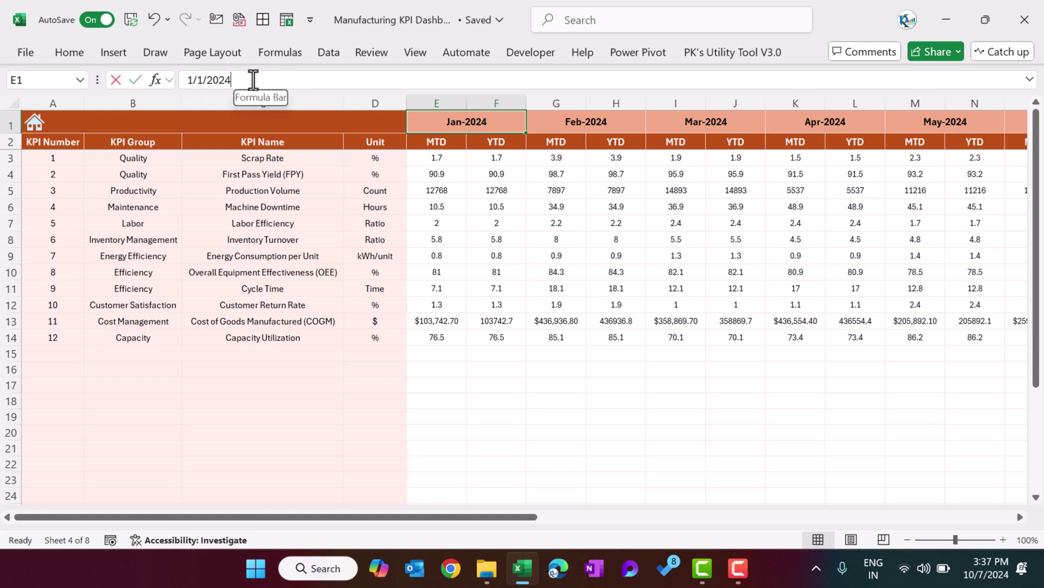
{"action": "left_click", "coordinate": [253, 80]}
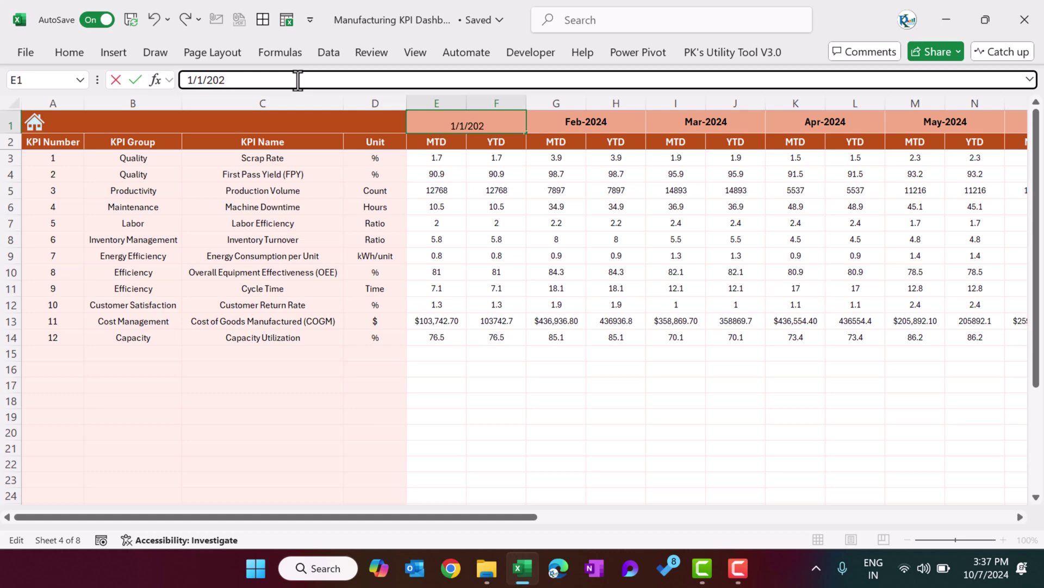
{"action": "key", "text": "Return"}
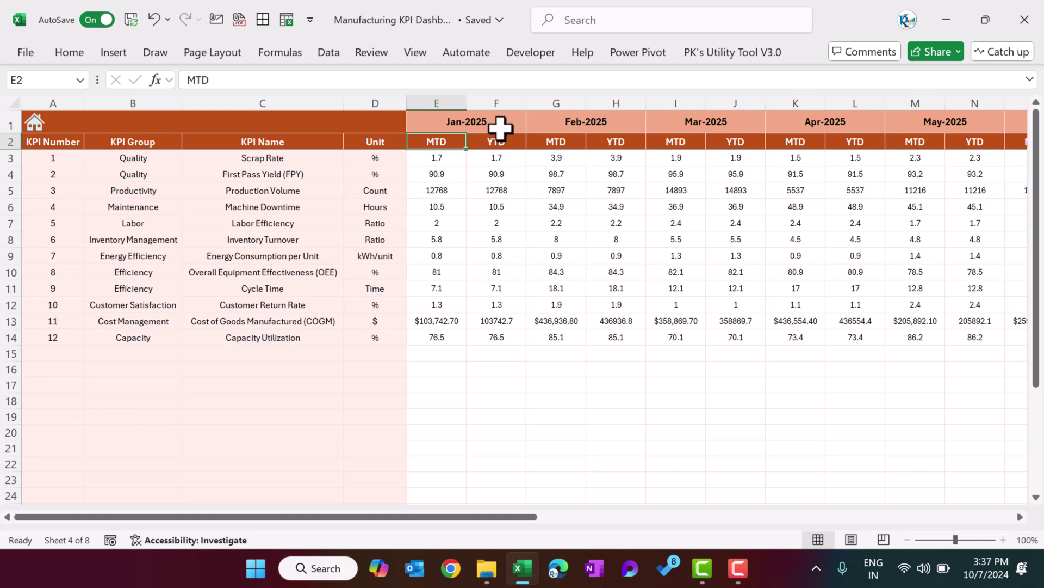
Step: Open the Dashboard sheet and set its month to February 2025, finally to January 2025
{"action": "left_click", "coordinate": [34, 121]}
{"action": "left_click", "coordinate": [95, 182]}
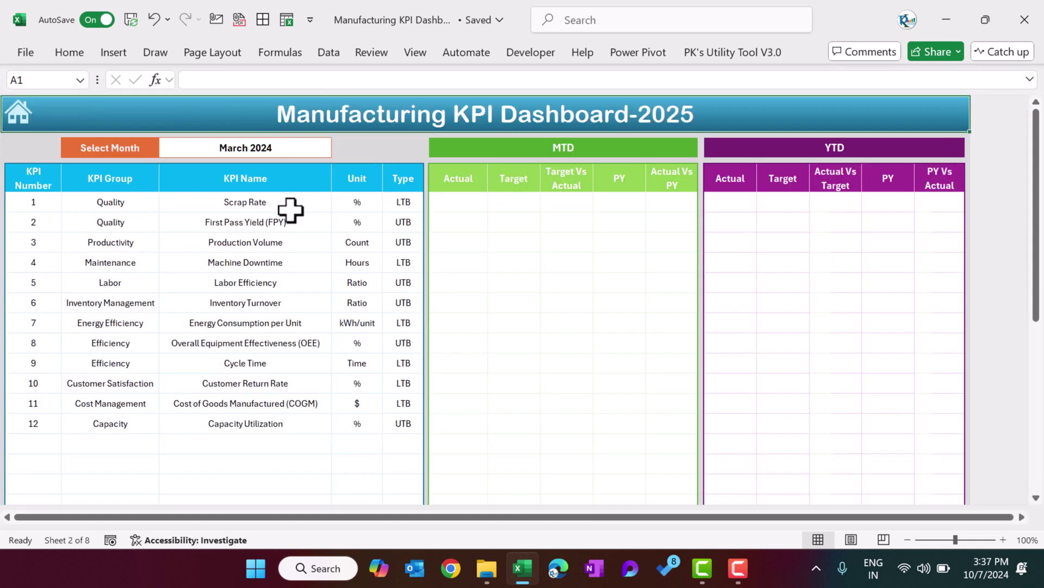
{"action": "left_click", "coordinate": [310, 155]}
{"action": "left_click", "coordinate": [338, 149]}
{"action": "left_click", "coordinate": [250, 182]}
{"action": "left_click", "coordinate": [315, 179]}
{"action": "left_click", "coordinate": [338, 149]}
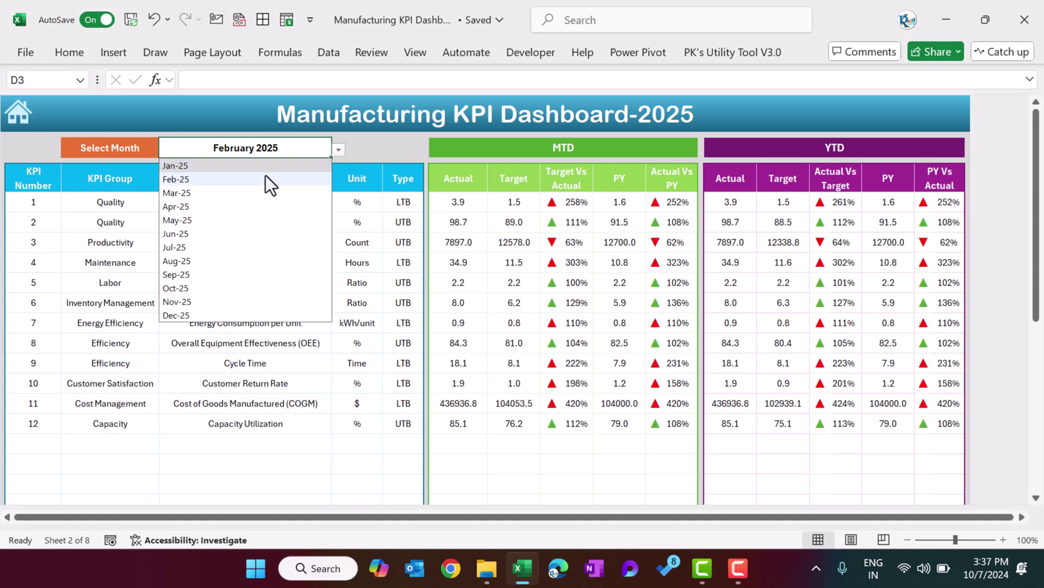
{"action": "left_click", "coordinate": [267, 165]}
Step: Go back to the Actual input sheet and set the first month in E1 to 1/1/2024
{"action": "left_click", "coordinate": [18, 111]}
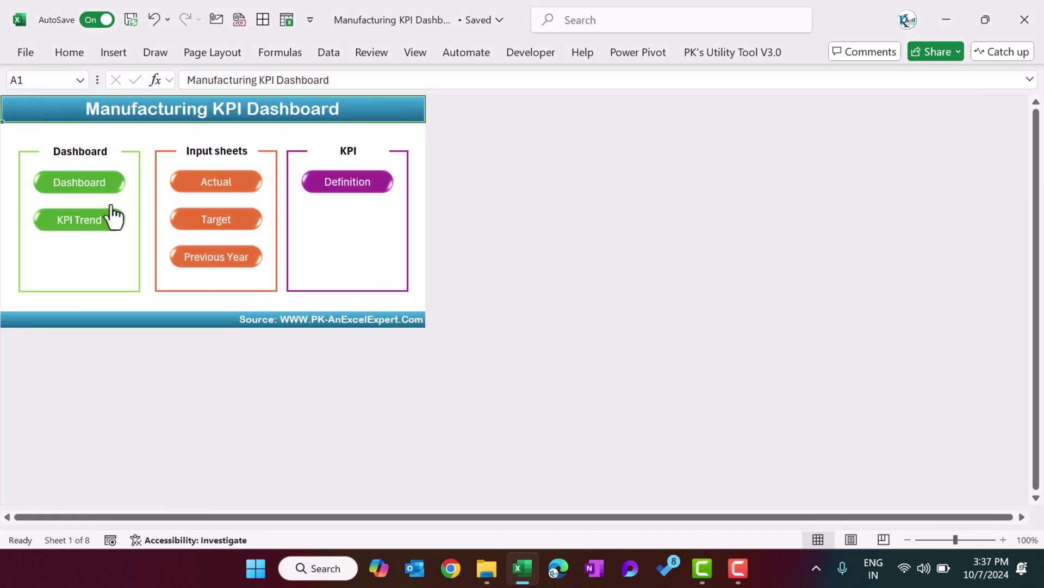
{"action": "left_click", "coordinate": [220, 188]}
{"action": "left_click", "coordinate": [473, 121]}
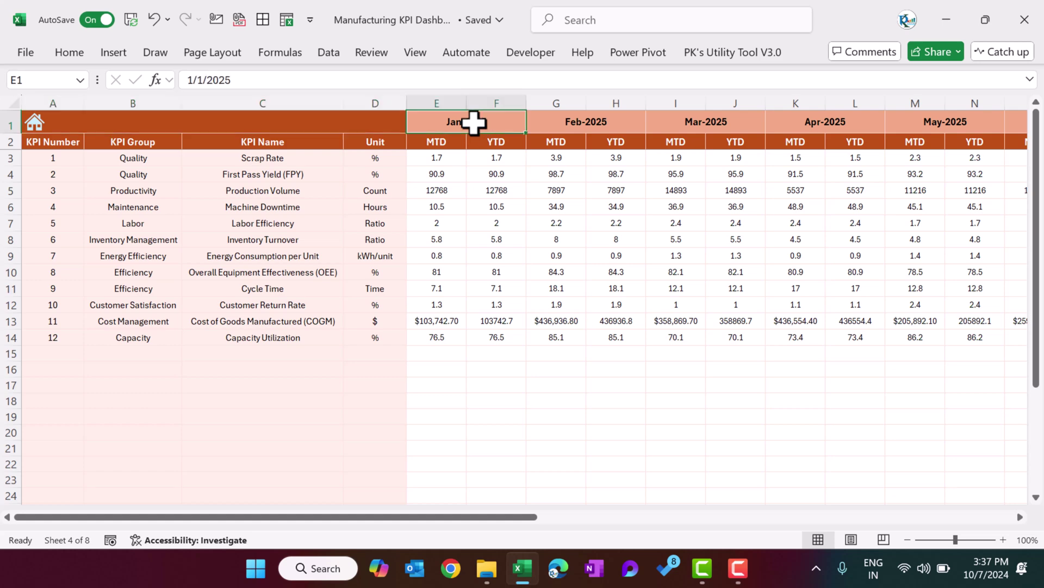
{"action": "left_click", "coordinate": [300, 87]}
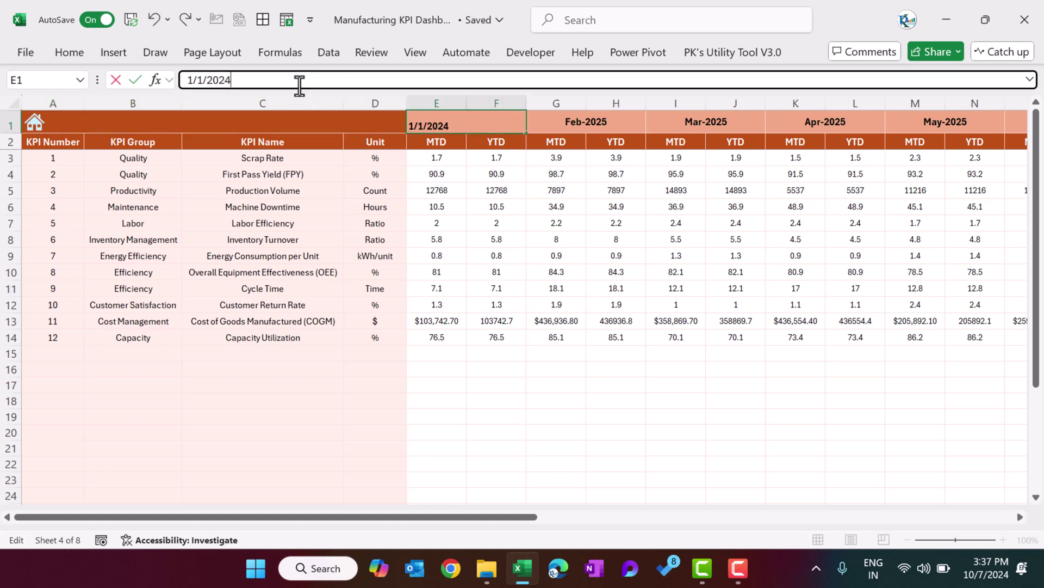
{"action": "key", "text": "Return"}
{"action": "left_click", "coordinate": [461, 124]}
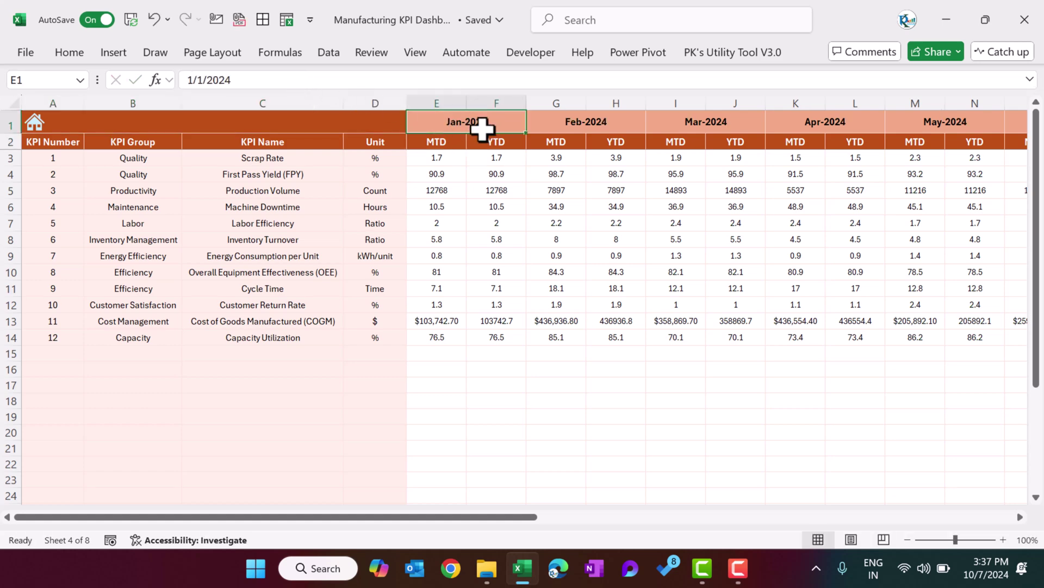
Step: Look over the Target input sheet's monthly MTD and YTD columns and return to the home sheet
{"action": "left_click", "coordinate": [35, 123]}
{"action": "left_click", "coordinate": [229, 220]}
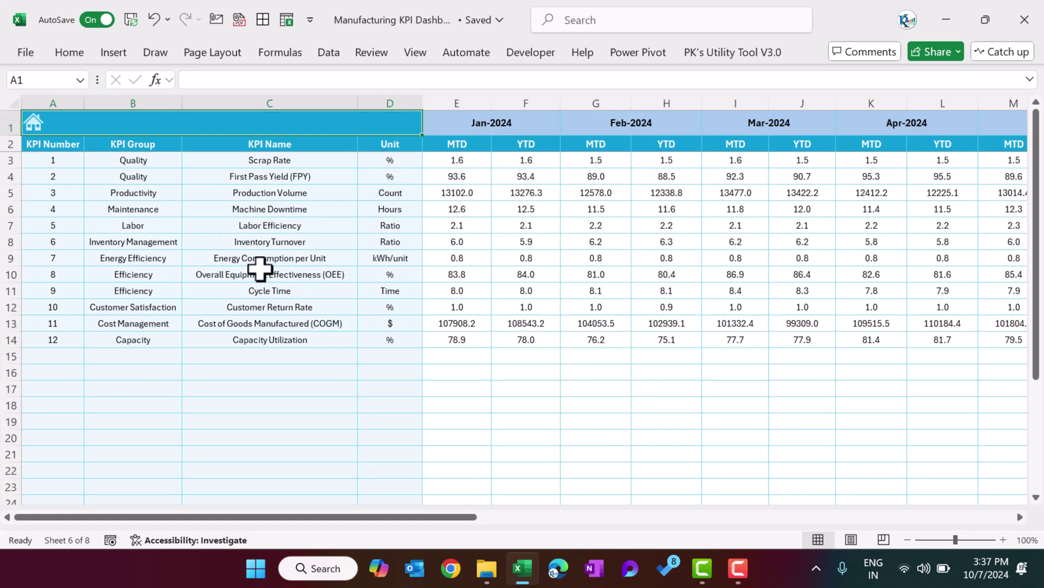
{"action": "left_click", "coordinate": [34, 124]}
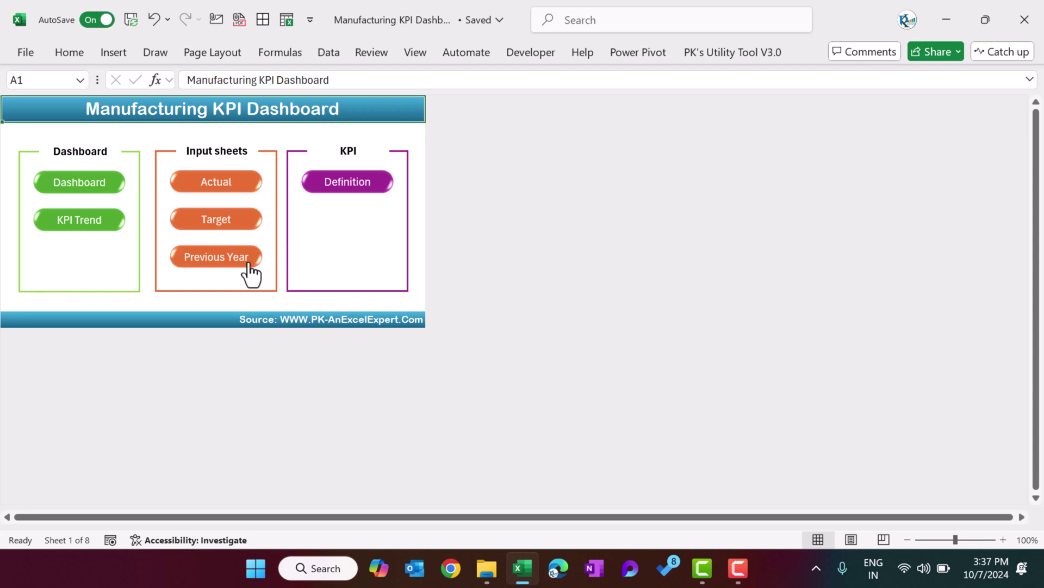
Step: Open the Previous Year input sheet and look over its monthly MTD and YTD columns for 2023
{"action": "left_click", "coordinate": [216, 265]}
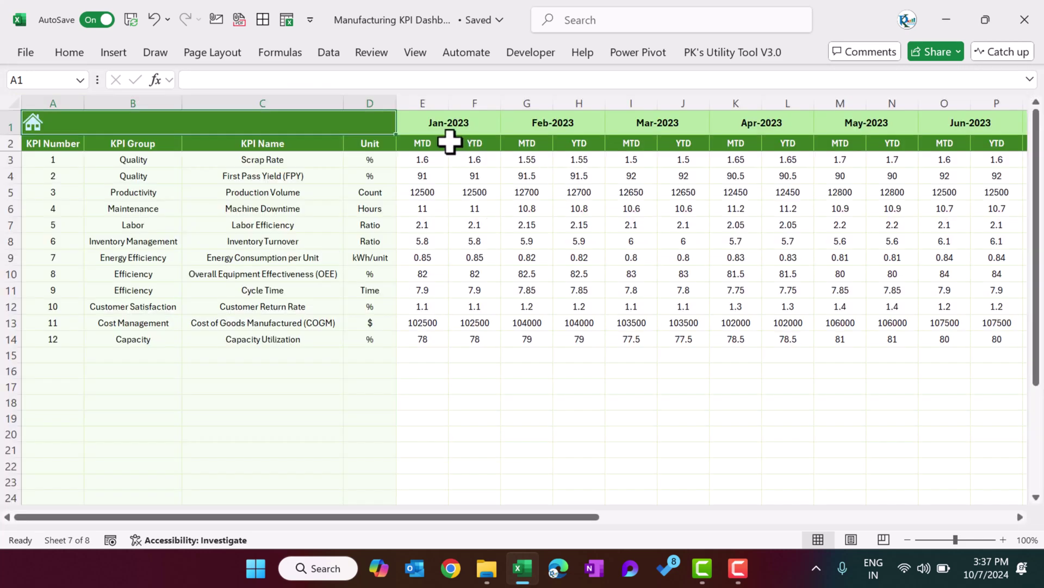
{"action": "left_click", "coordinate": [467, 143]}
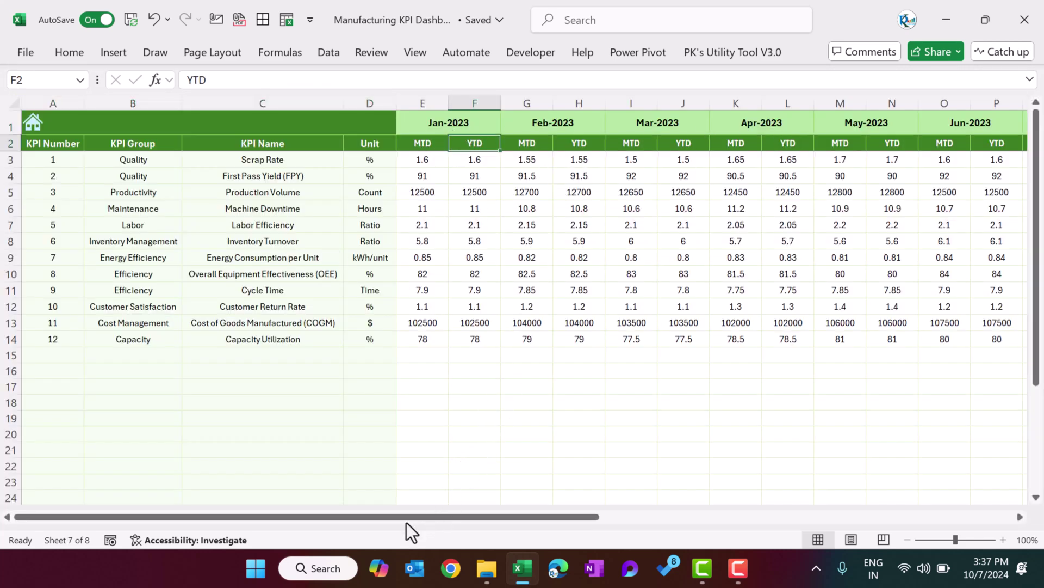
{"action": "left_click_drag", "start_coordinate": [408, 517], "coordinate": [445, 521]}
{"action": "left_click", "coordinate": [368, 145]}
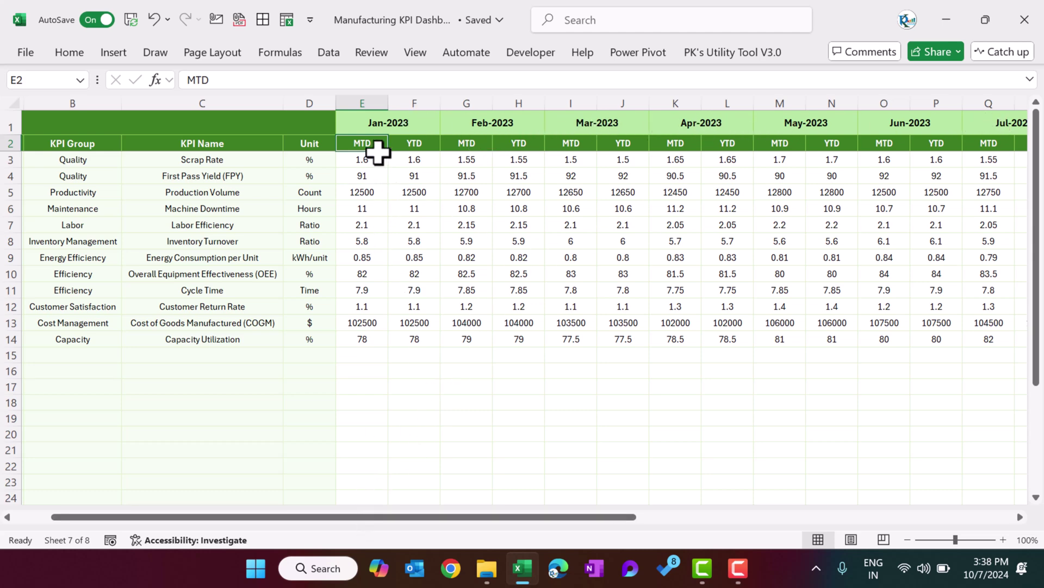
{"action": "left_click_drag", "start_coordinate": [406, 517], "coordinate": [406, 517]}
Step: Return to the home sheet, open the Dashboard sheet and bring up its month list
{"action": "left_click", "coordinate": [37, 135]}
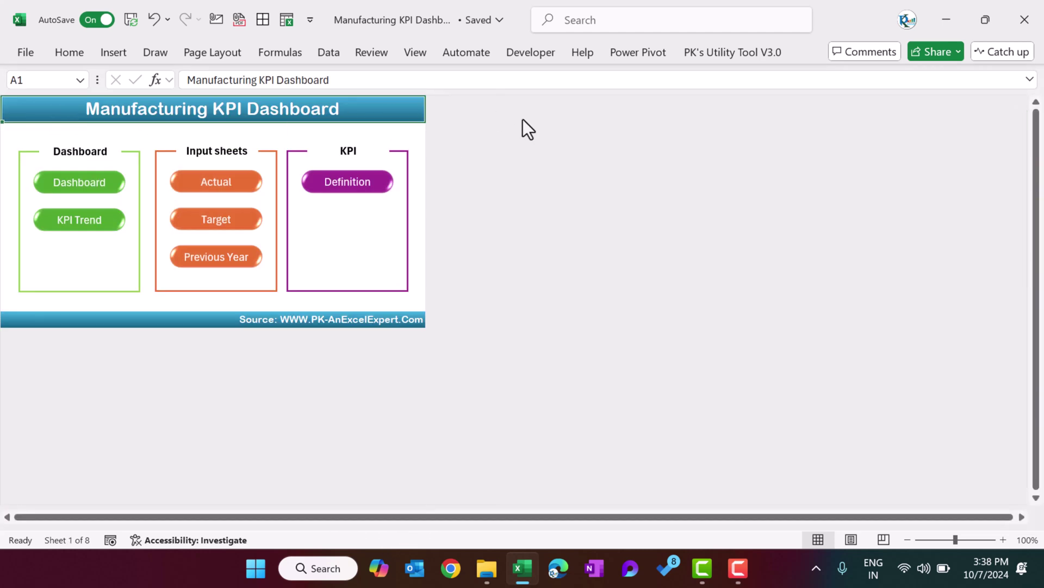
{"action": "left_click", "coordinate": [102, 188]}
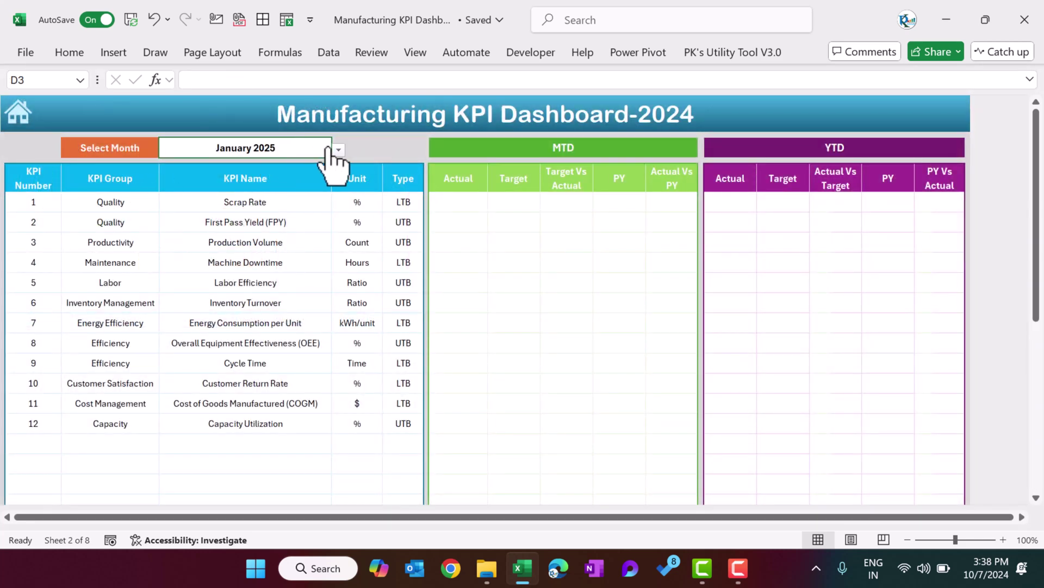
{"action": "left_click", "coordinate": [332, 149]}
Step: Open the KPI Definition sheet from the home sheet and review its group, name, unit, formula, definition and type columns
{"action": "left_click", "coordinate": [21, 115]}
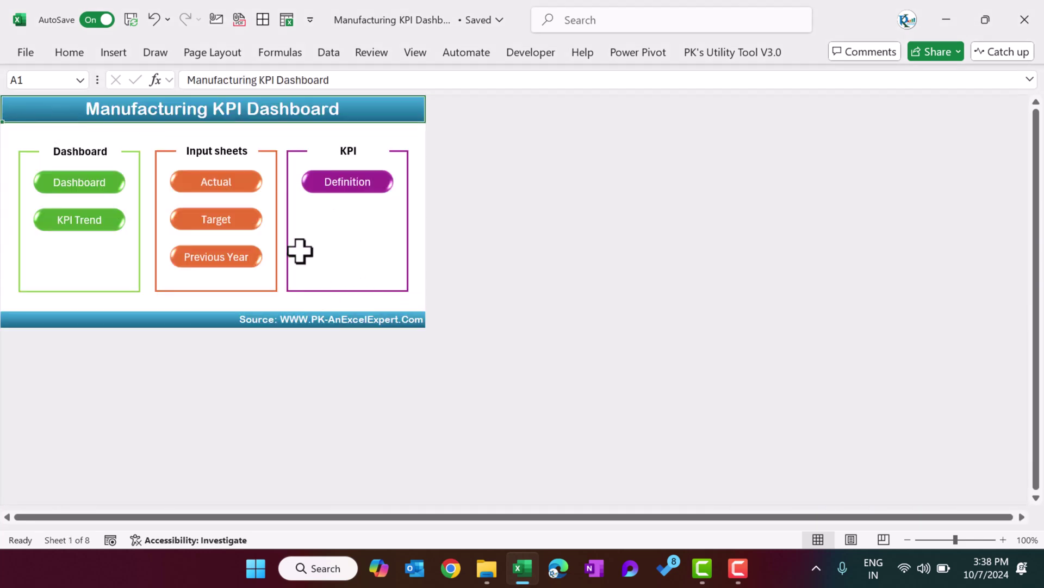
{"action": "left_click", "coordinate": [374, 204]}
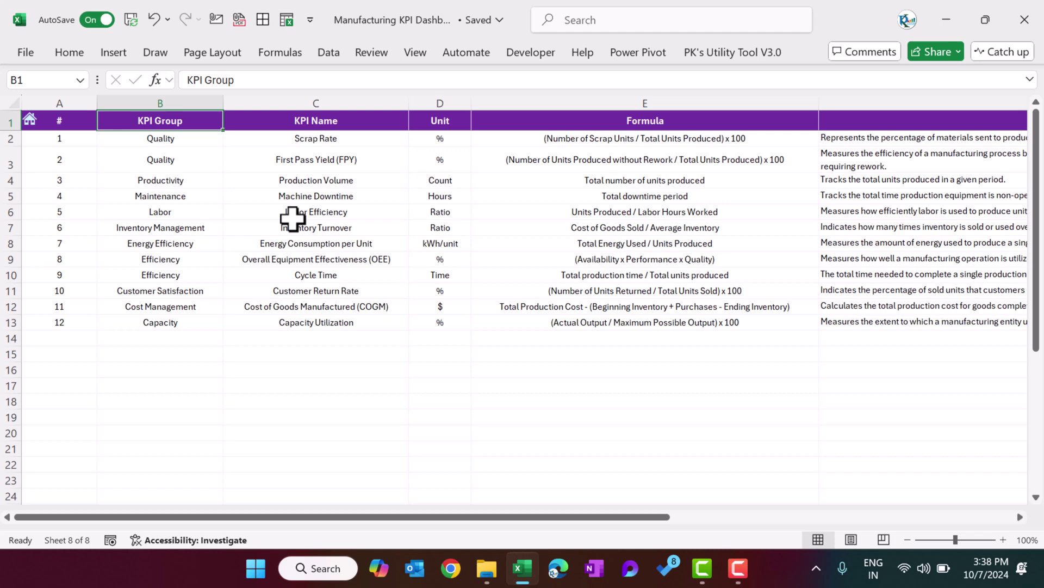
{"action": "key", "text": "Down"}
{"action": "key", "text": "ctrl+shift+Down"}
{"action": "key", "text": "Right"}
{"action": "key", "text": "ctrl+shift+Down"}
{"action": "key", "text": "Right"}
{"action": "key", "text": "ctrl+shift+Down"}
{"action": "key", "text": "Right"}
{"action": "key", "text": "ctrl+shift+Down"}
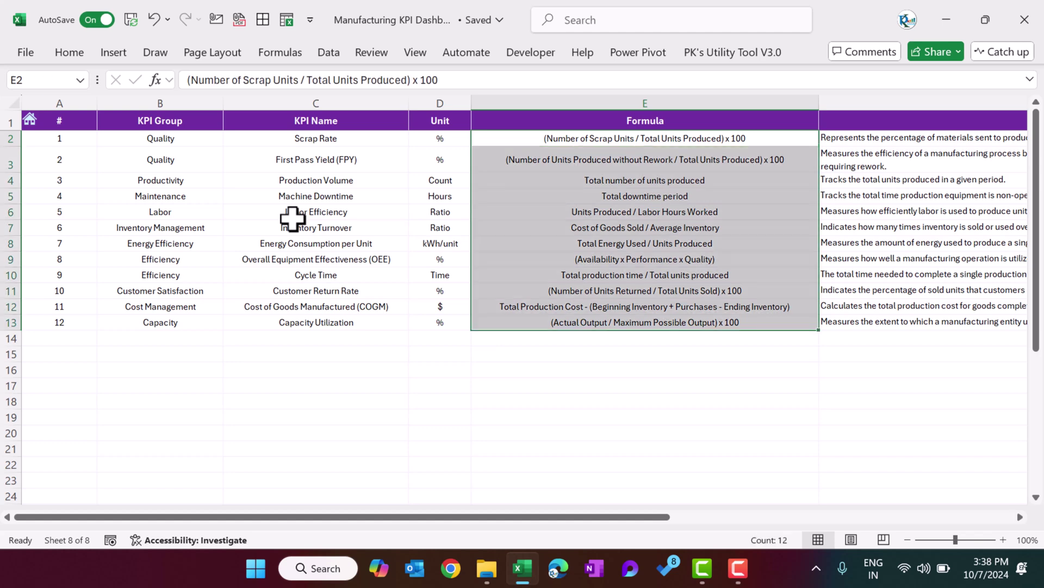
{"action": "key", "text": "Right"}
{"action": "key", "text": "ctrl+shift+Down"}
{"action": "key", "text": "Right"}
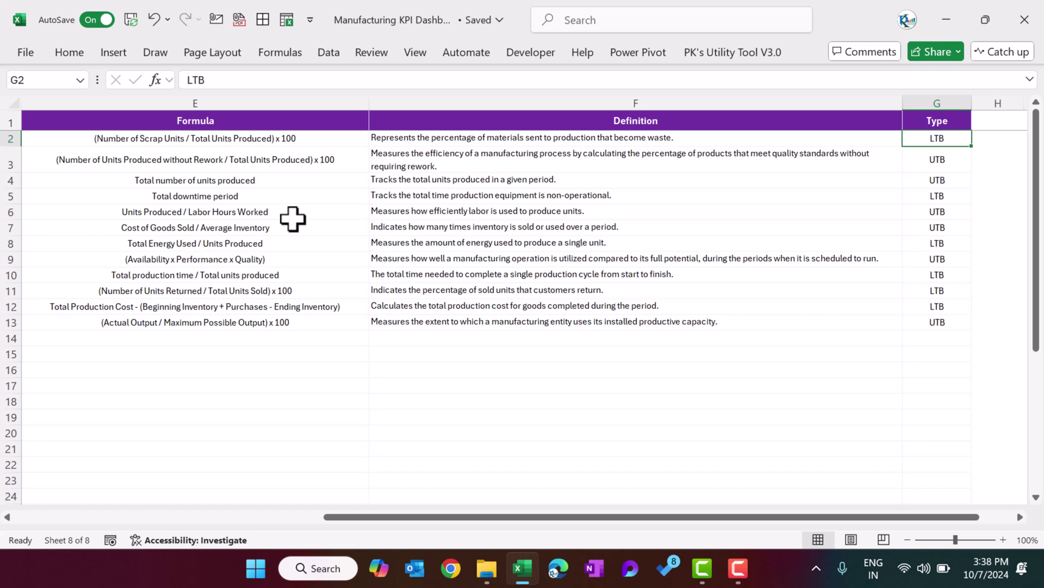
Step: Save the workbook and return to the home sheet
{"action": "key", "text": "ctrl+s"}
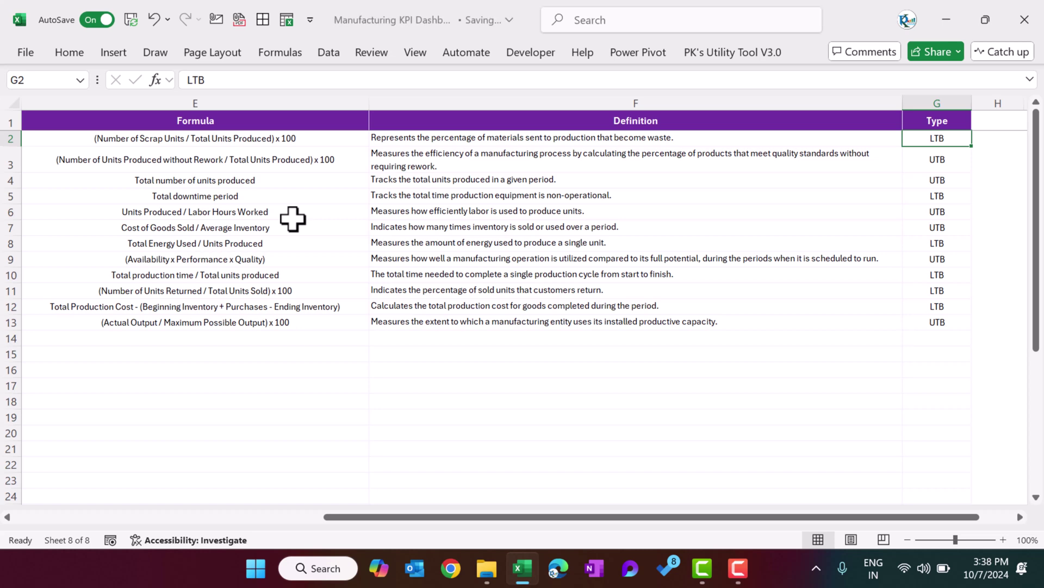
{"action": "key", "text": "ctrl+Home"}
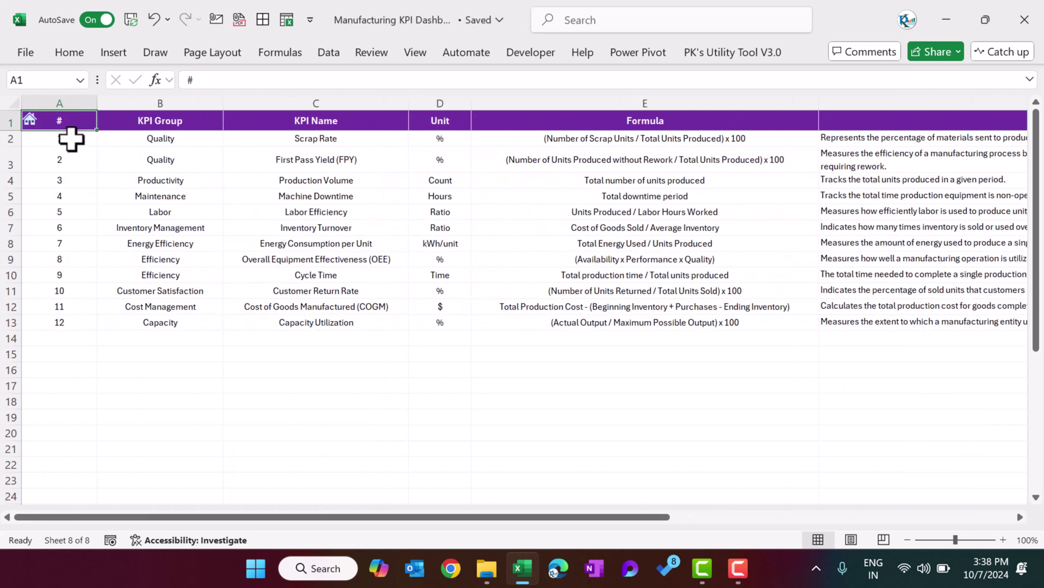
{"action": "left_click", "coordinate": [29, 119]}
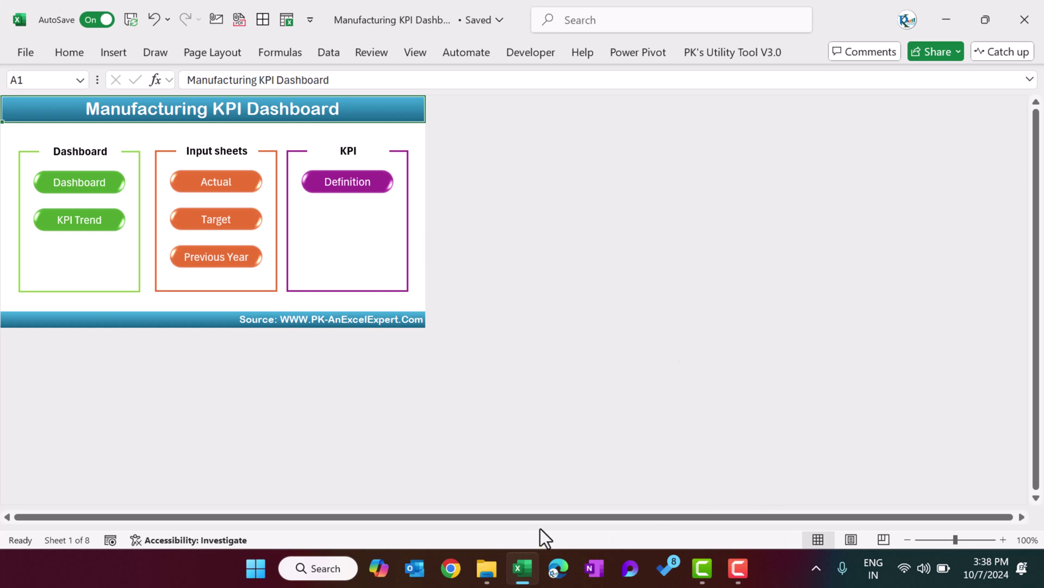
{"action": "key", "text": "F10"}
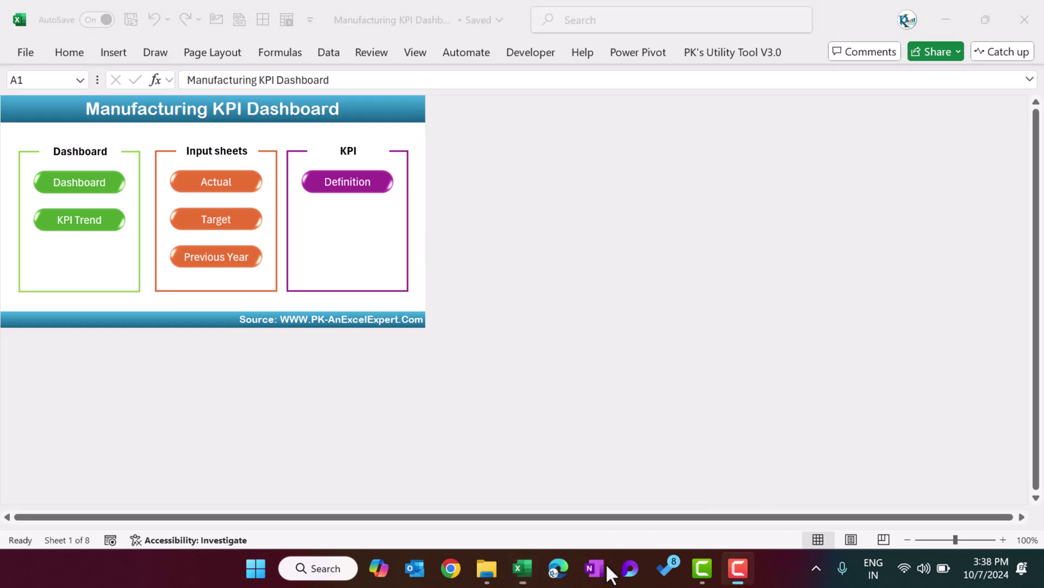
{"action": "left_click", "coordinate": [416, 306]}
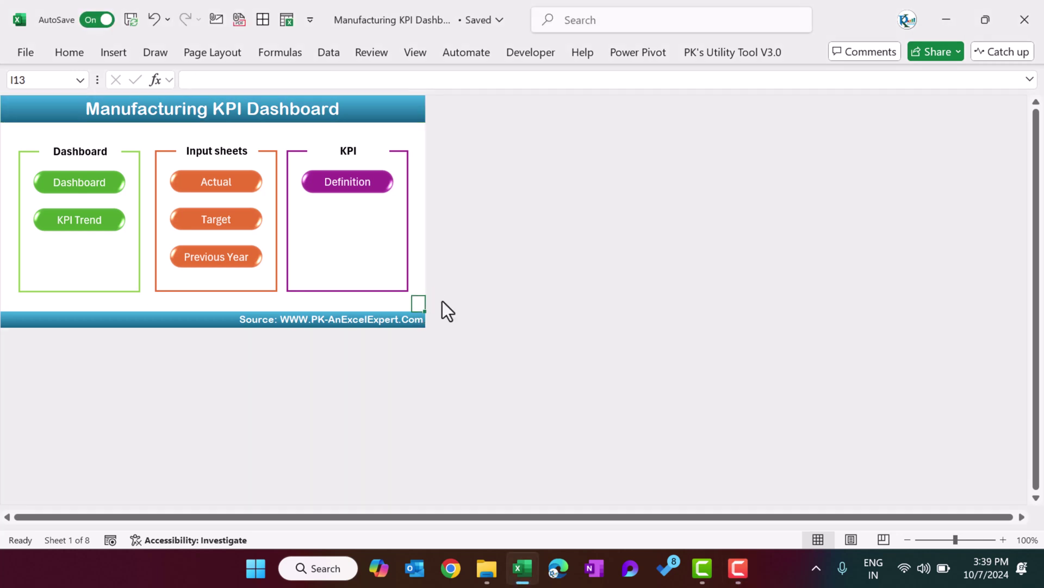
Step: Turn on the display of sheet tabs for this workbook in Excel's advanced options
{"action": "key", "text": "alt+t"}
{"action": "key", "text": "o"}
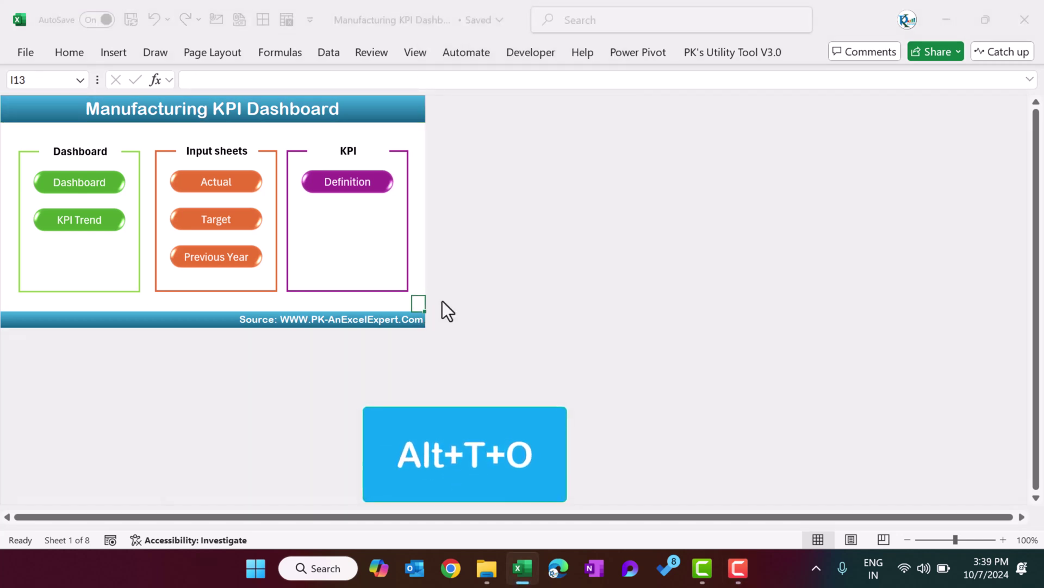
{"action": "left_click", "coordinate": [243, 202]}
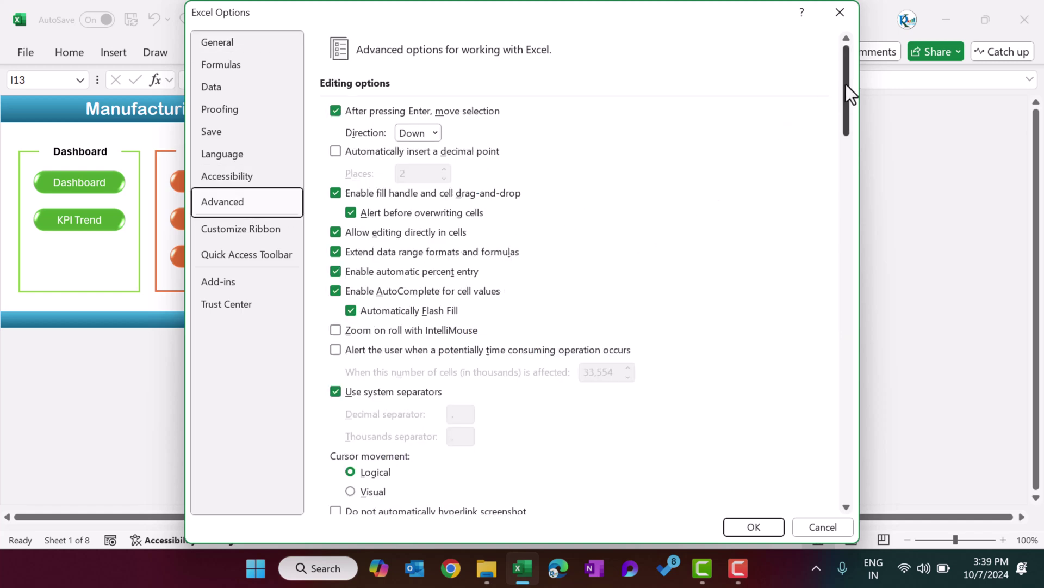
{"action": "left_click_drag", "start_coordinate": [845, 83], "coordinate": [844, 196]}
{"action": "scroll", "coordinate": [554, 241], "scroll_direction": "down", "scroll_amount": 10}
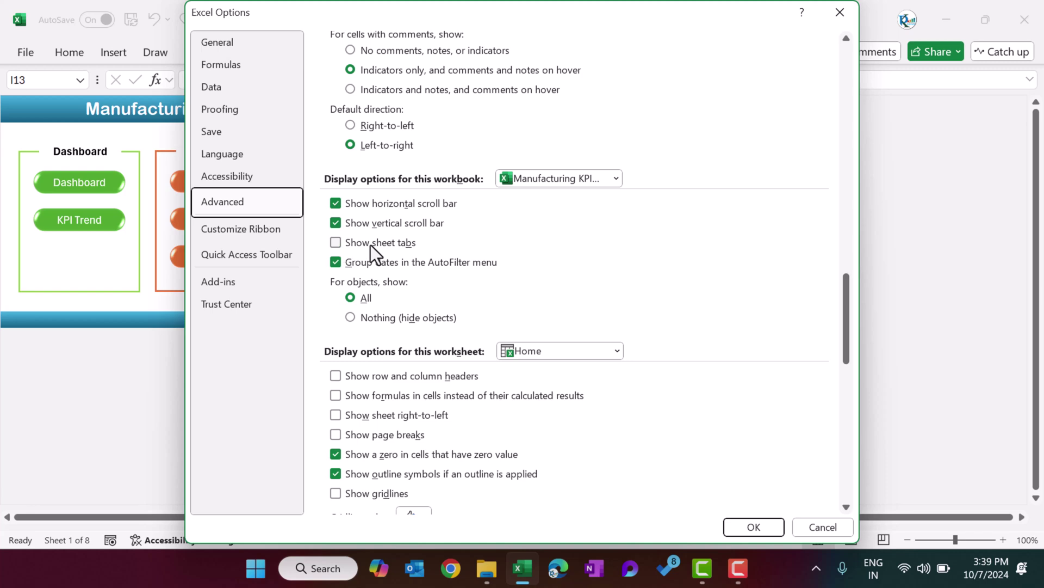
{"action": "left_click", "coordinate": [384, 246]}
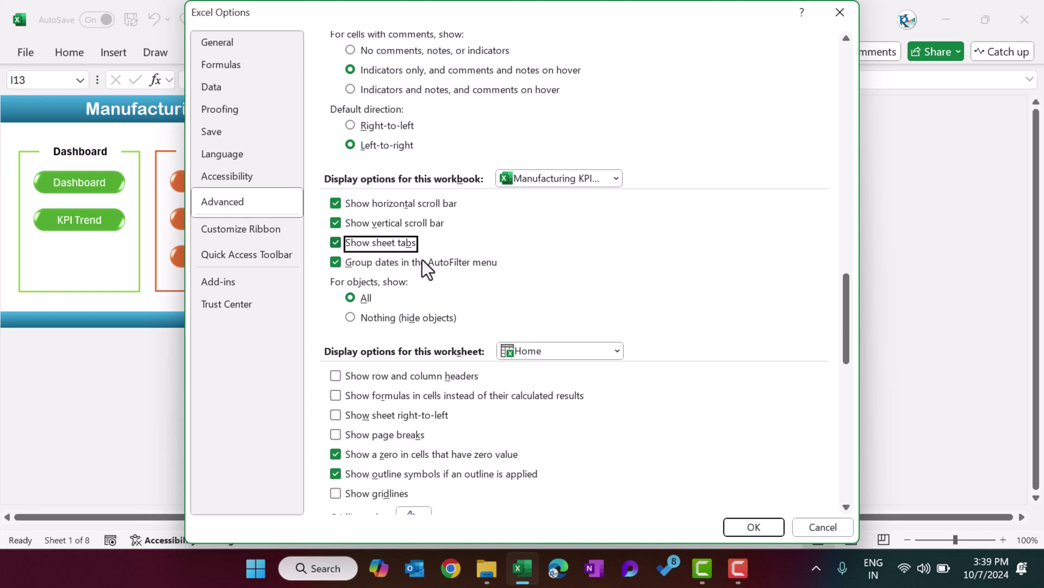
{"action": "left_click", "coordinate": [752, 527]}
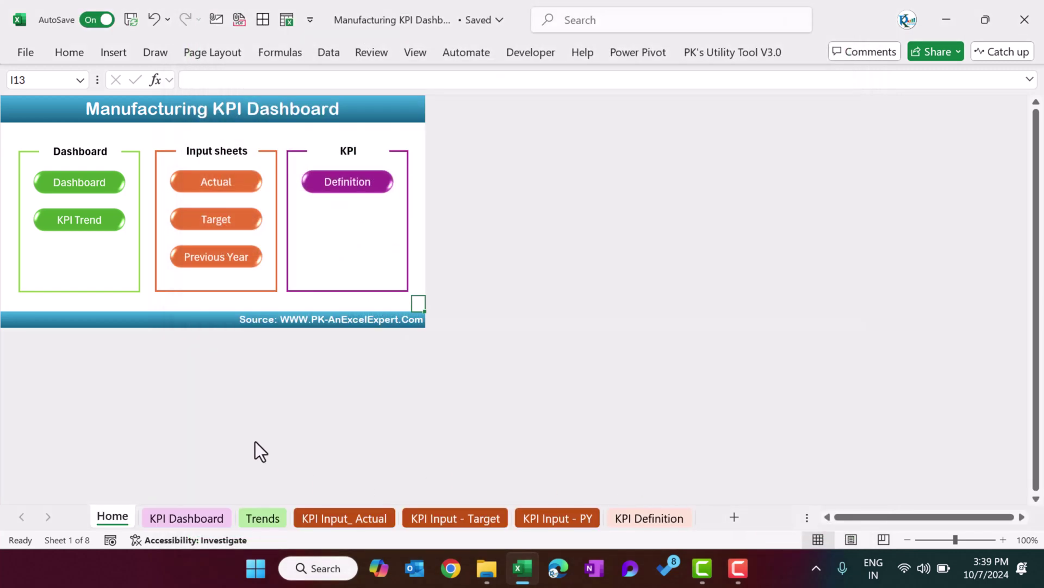
Step: Unhide the Support sheet
{"action": "right_click", "coordinate": [135, 518]}
{"action": "left_click", "coordinate": [194, 430]}
{"action": "left_click", "coordinate": [216, 489]}
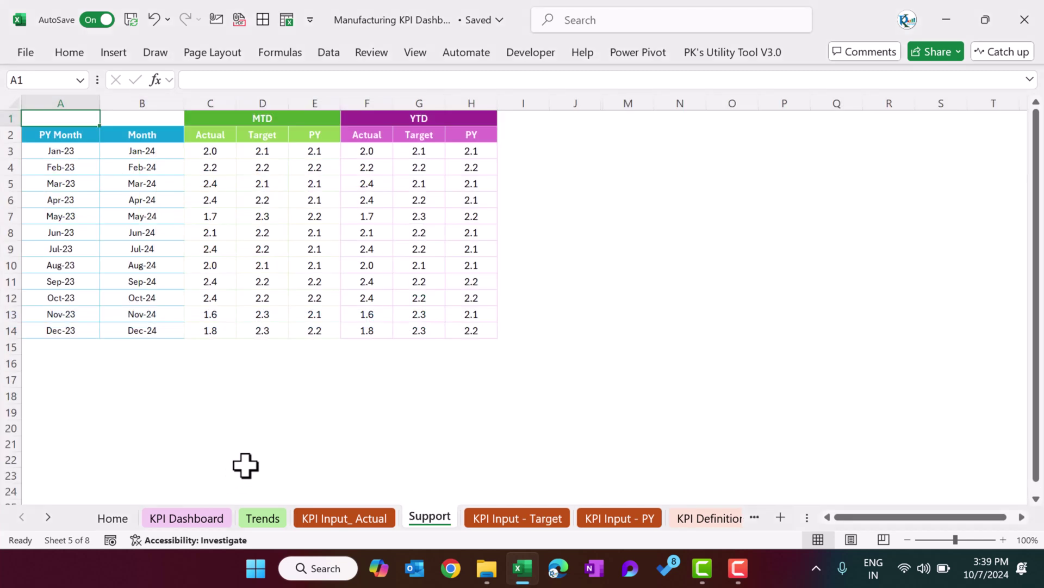
Step: Look over the KPI entries in B3:E6 of KPI Definition and examine the linking formulas in A3 and B3:D8 of KPI Input_ Actual
{"action": "left_click", "coordinate": [704, 520]}
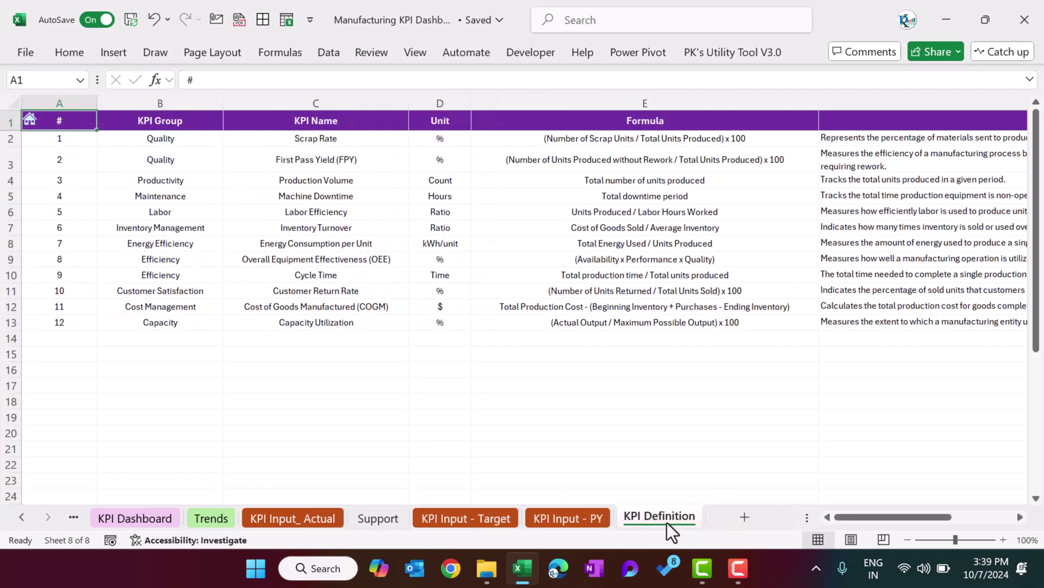
{"action": "left_click_drag", "start_coordinate": [221, 166], "coordinate": [570, 214]}
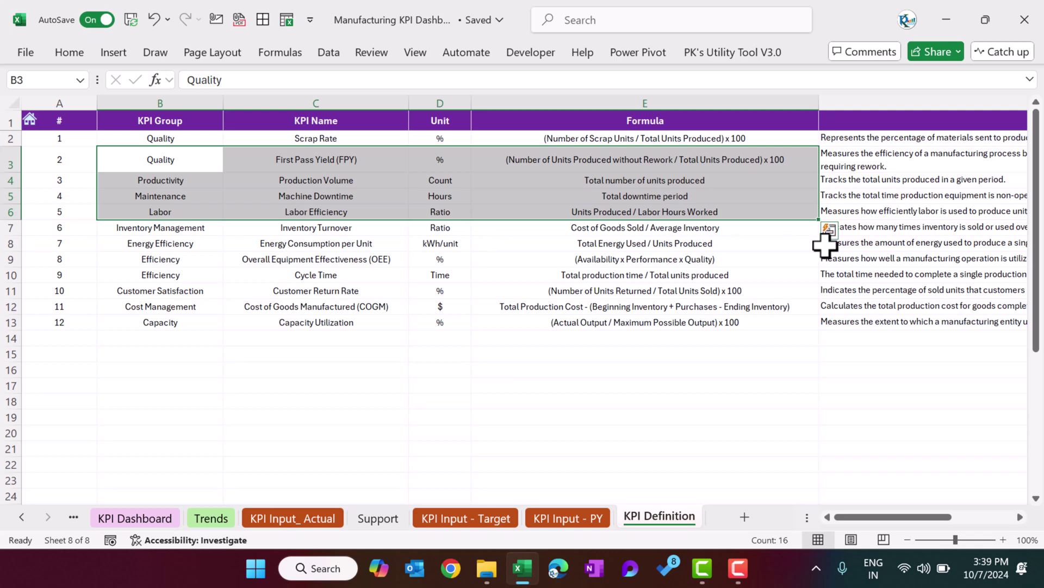
{"action": "left_click", "coordinate": [293, 525]}
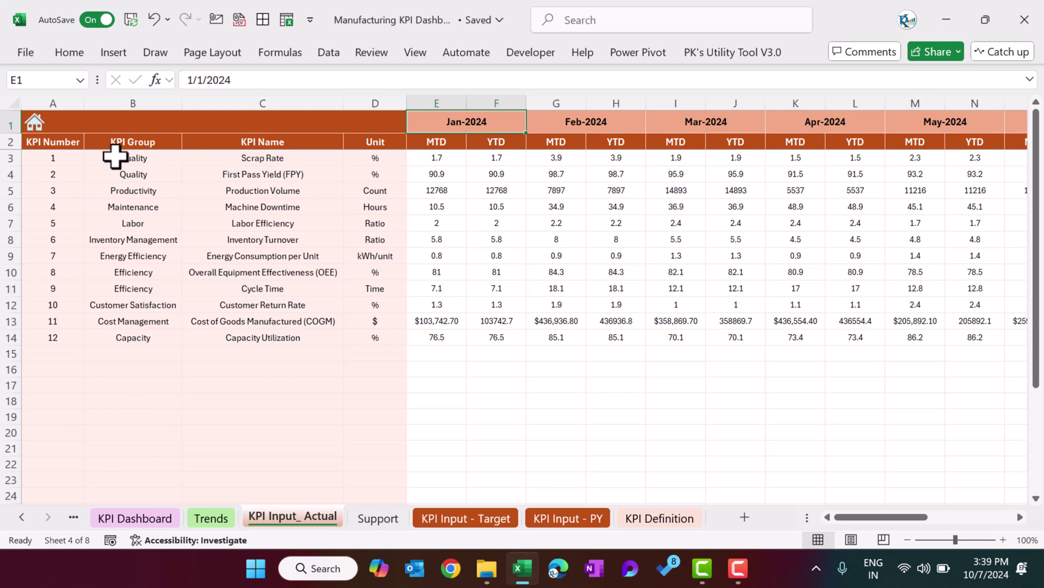
{"action": "left_click", "coordinate": [50, 158]}
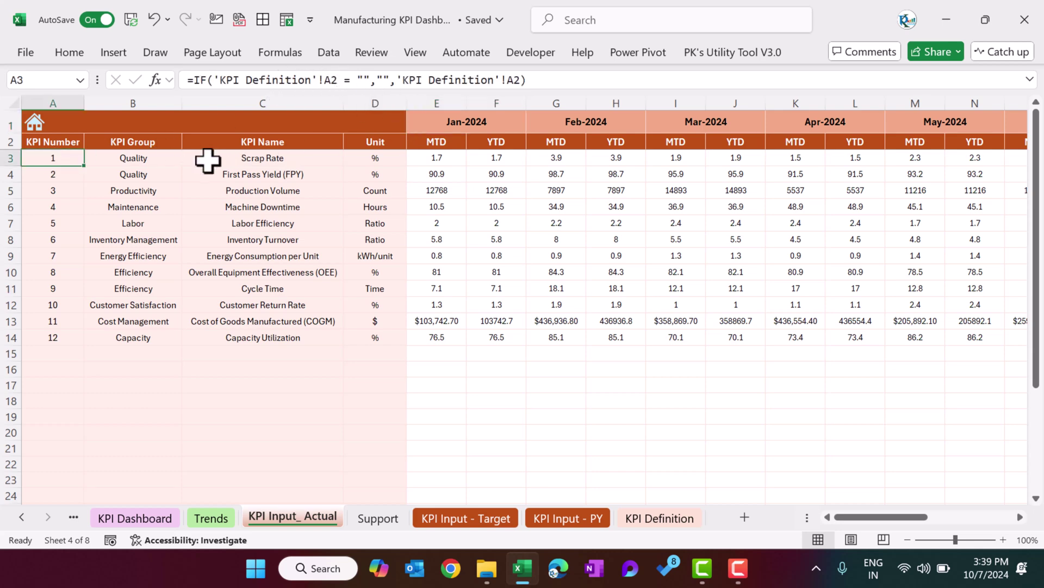
{"action": "left_click_drag", "start_coordinate": [136, 163], "coordinate": [353, 242]}
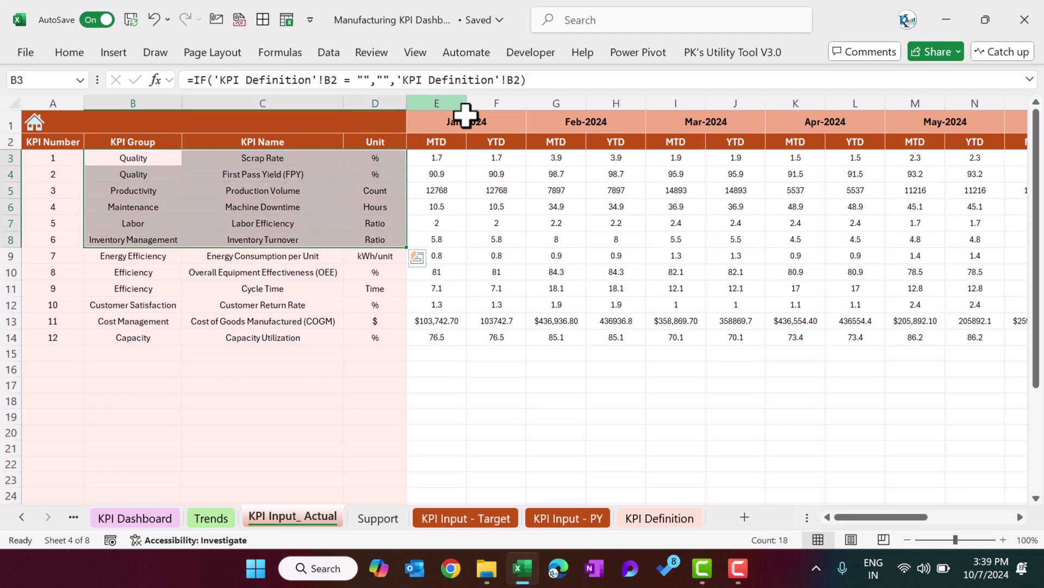
Step: Revisit KPI Definition and examine the KPI group and name formulas on the KPI Input - Target and KPI Input - PY sheets
{"action": "left_click", "coordinate": [647, 524]}
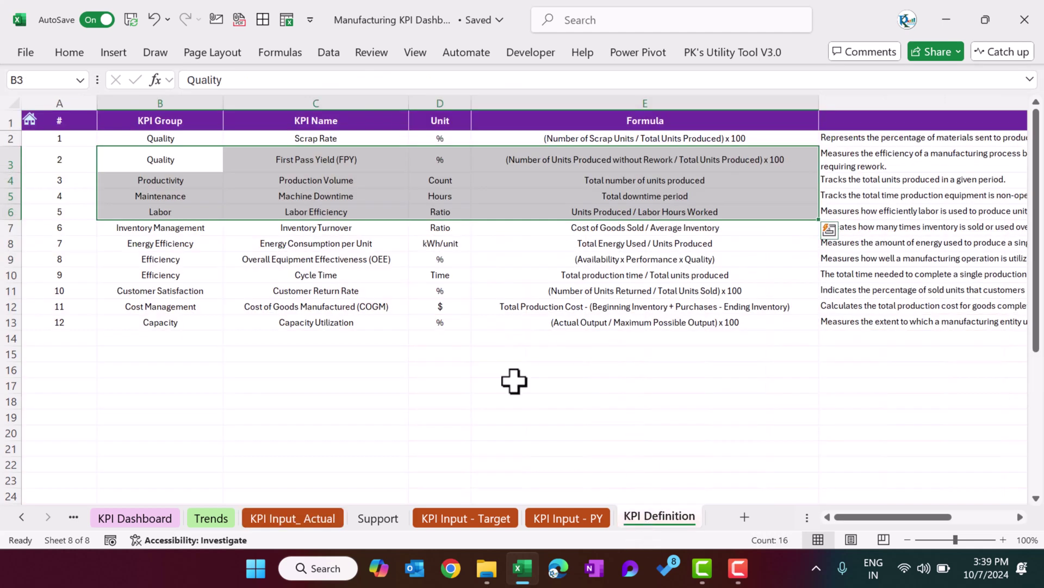
{"action": "left_click", "coordinate": [301, 519]}
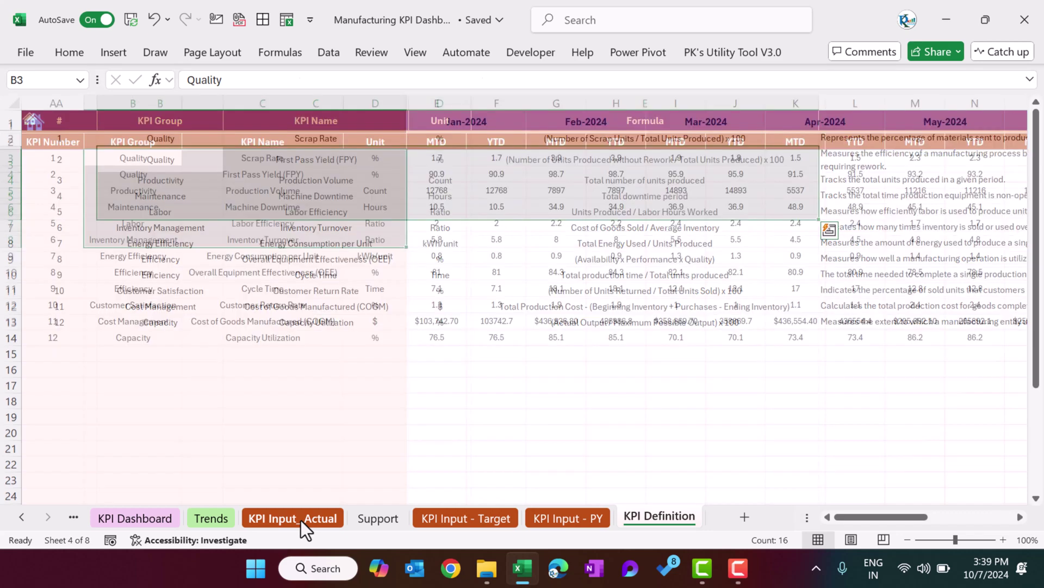
{"action": "left_click", "coordinate": [457, 520]}
{"action": "left_click_drag", "start_coordinate": [168, 177], "coordinate": [354, 177]}
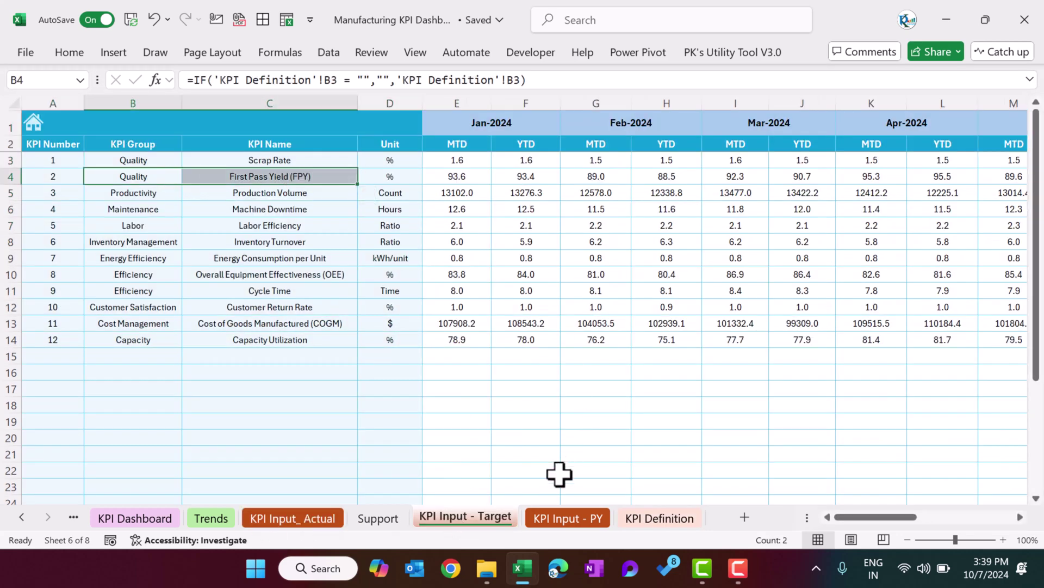
{"action": "left_click", "coordinate": [568, 518]}
{"action": "left_click_drag", "start_coordinate": [143, 167], "coordinate": [319, 173]}
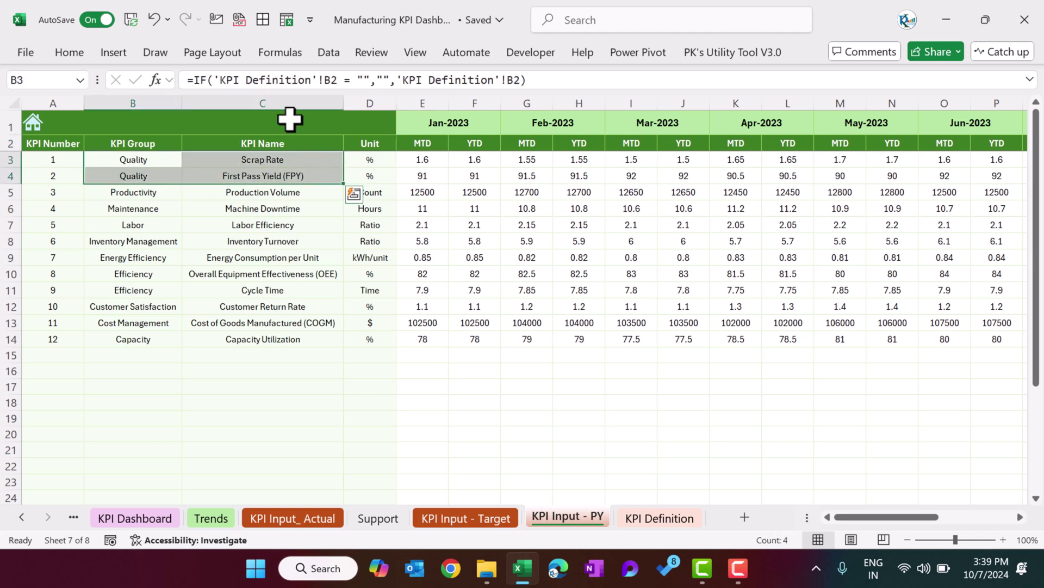
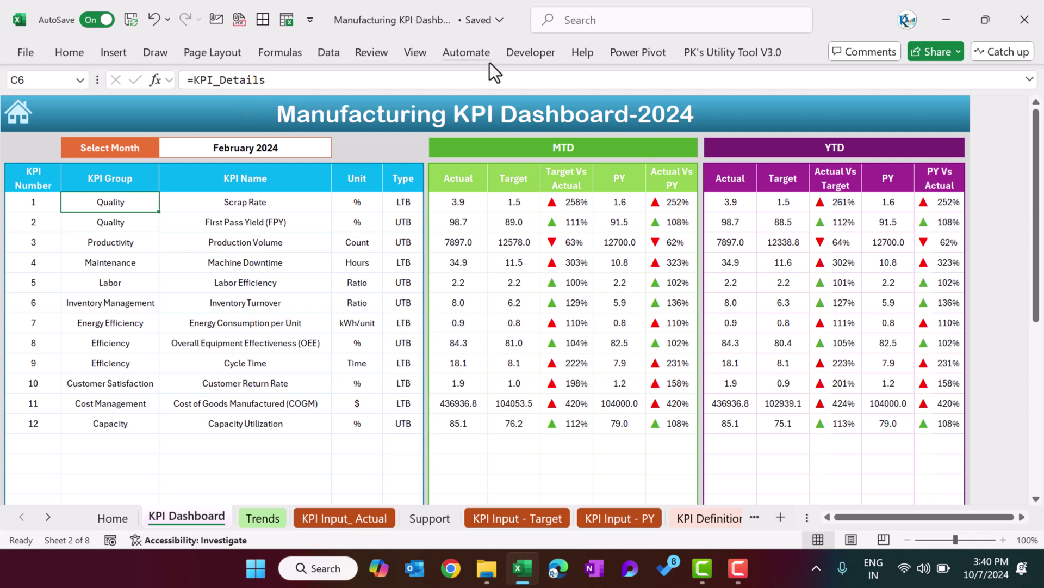
Step: Examine the KPI_Details formula and its reference to KPI Definition in the Name Manager, and close the manager
{"action": "left_click", "coordinate": [297, 54]}
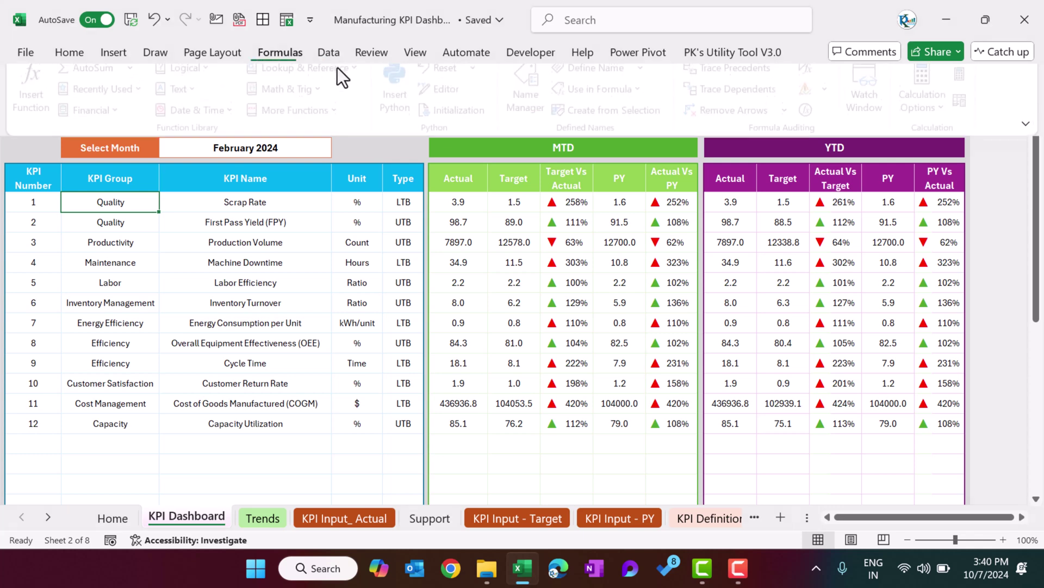
{"action": "left_click", "coordinate": [531, 103]}
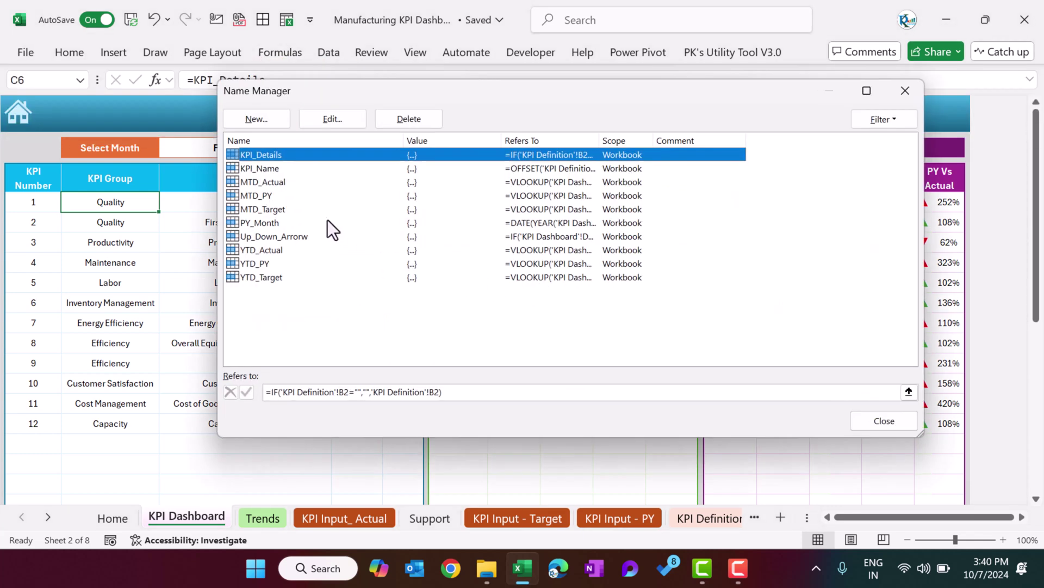
{"action": "left_click", "coordinate": [463, 397]}
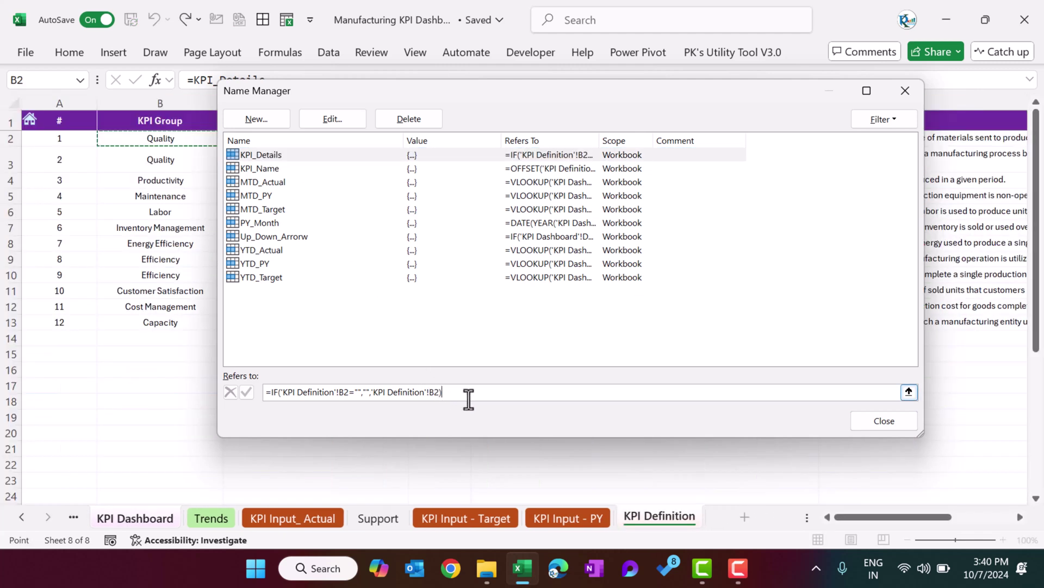
{"action": "left_click_drag", "start_coordinate": [438, 99], "coordinate": [674, 144]}
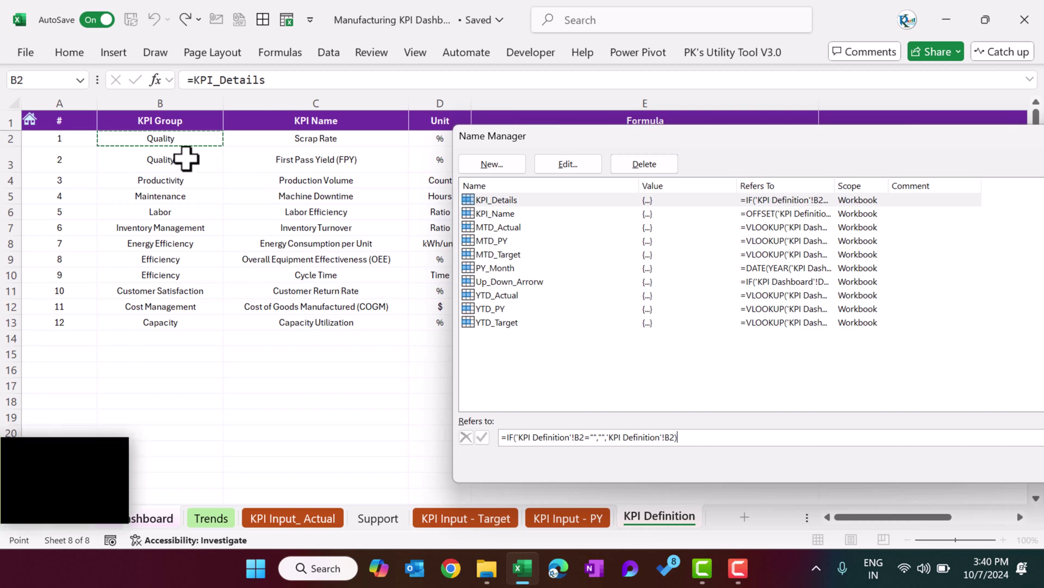
{"action": "key", "text": "Escape"}
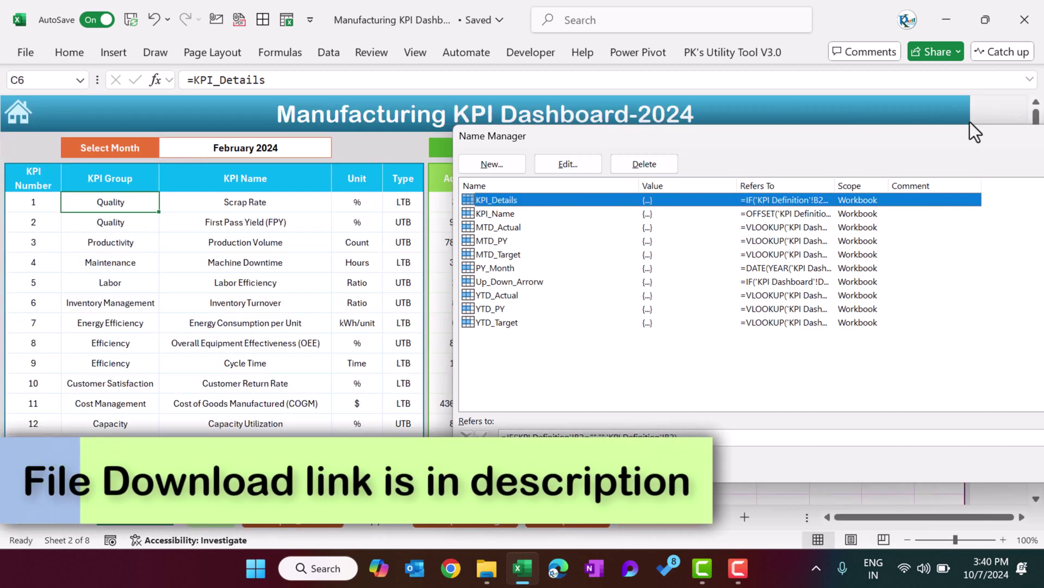
{"action": "left_click_drag", "start_coordinate": [970, 148], "coordinate": [842, 139]}
{"action": "left_click", "coordinate": [1012, 127]}
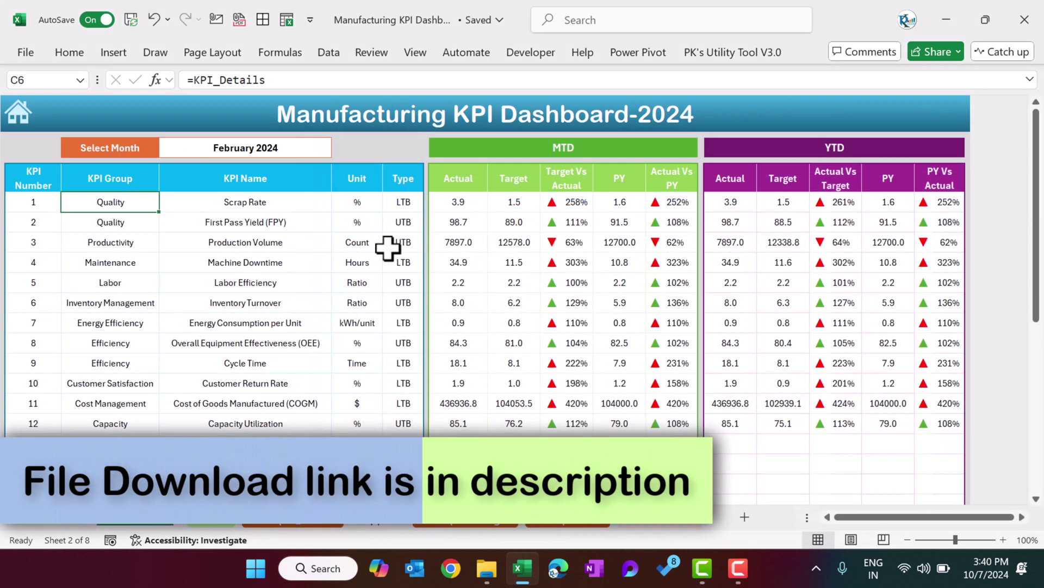
Step: Check the KPI_Details formula in E9, look over the dashboard's spare rows, and select the KPI details block B6:F17
{"action": "left_click", "coordinate": [346, 261]}
{"action": "scroll", "coordinate": [346, 261], "scroll_direction": "down", "scroll_amount": 2}
{"action": "scroll", "coordinate": [228, 242], "scroll_direction": "down", "scroll_amount": 2}
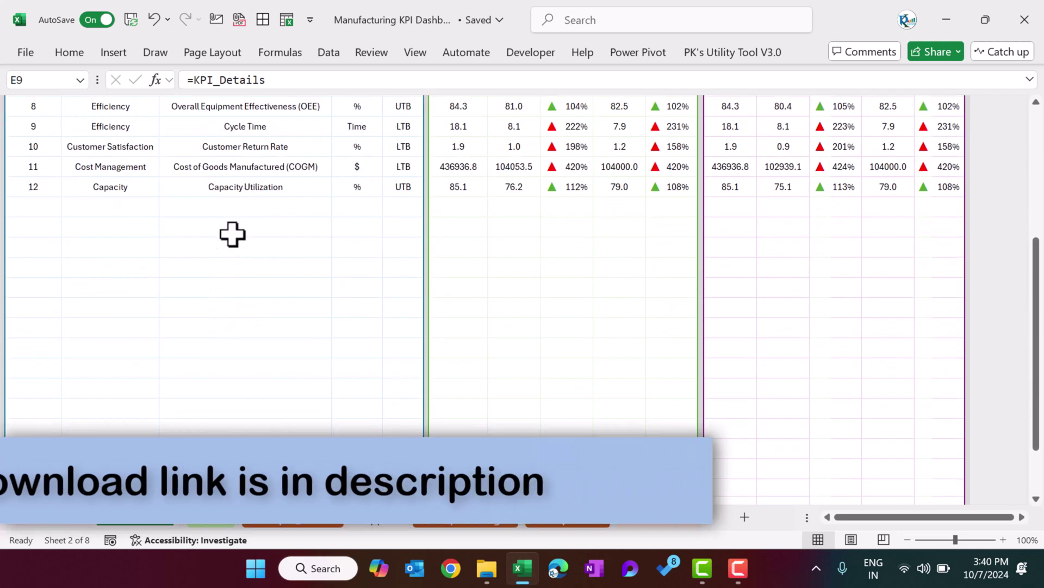
{"action": "scroll", "coordinate": [237, 431], "scroll_direction": "down", "scroll_amount": 2}
{"action": "scroll", "coordinate": [281, 296], "scroll_direction": "up", "scroll_amount": 6}
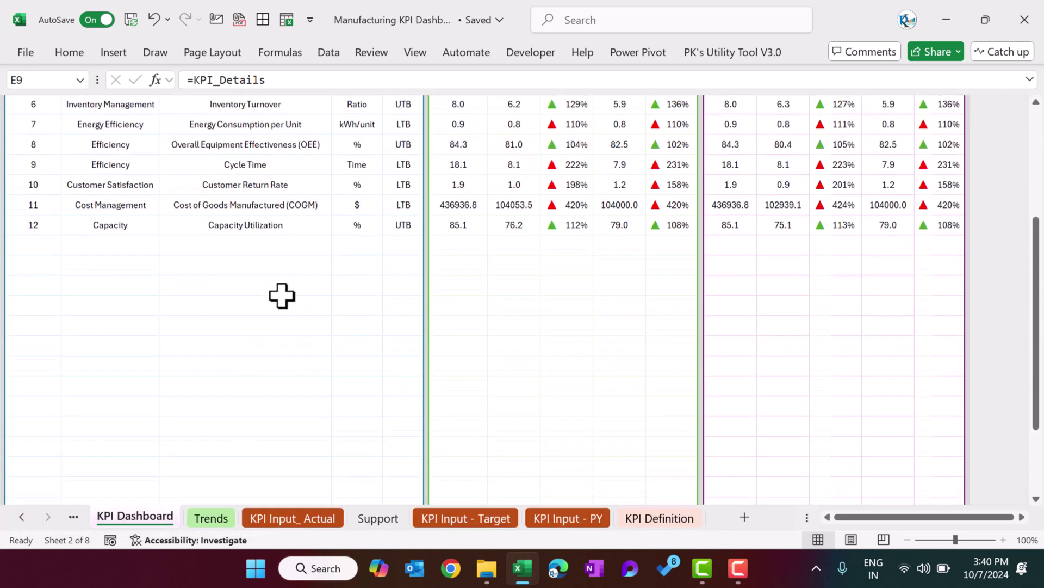
{"action": "left_click_drag", "start_coordinate": [26, 204], "coordinate": [408, 425]}
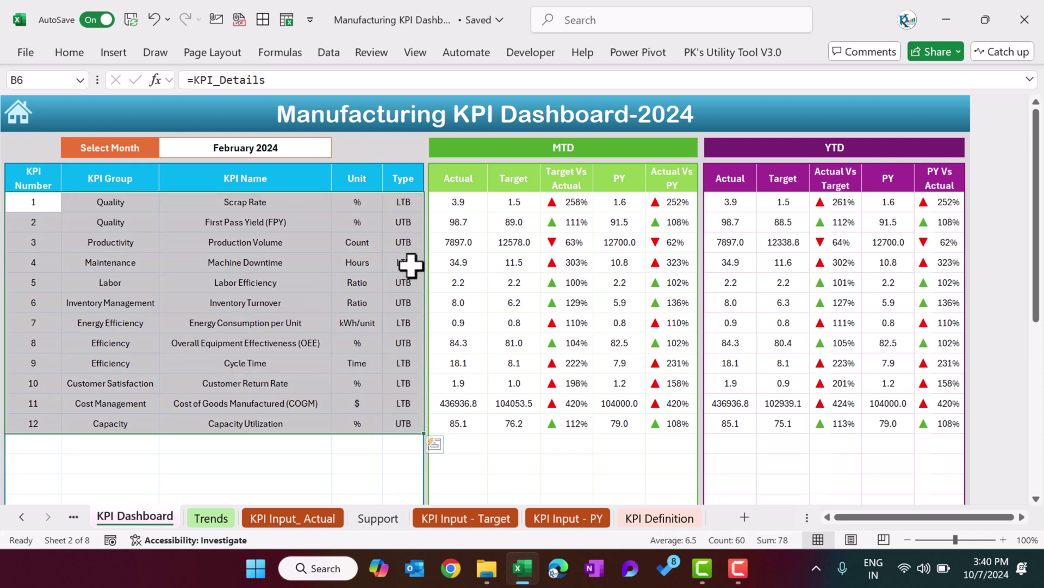
Step: Examine the MTD Actual formula for Scrap Rate in H6, including its D6 reference and the MTD_Actual name, leaving it unedited
{"action": "left_click", "coordinate": [458, 201]}
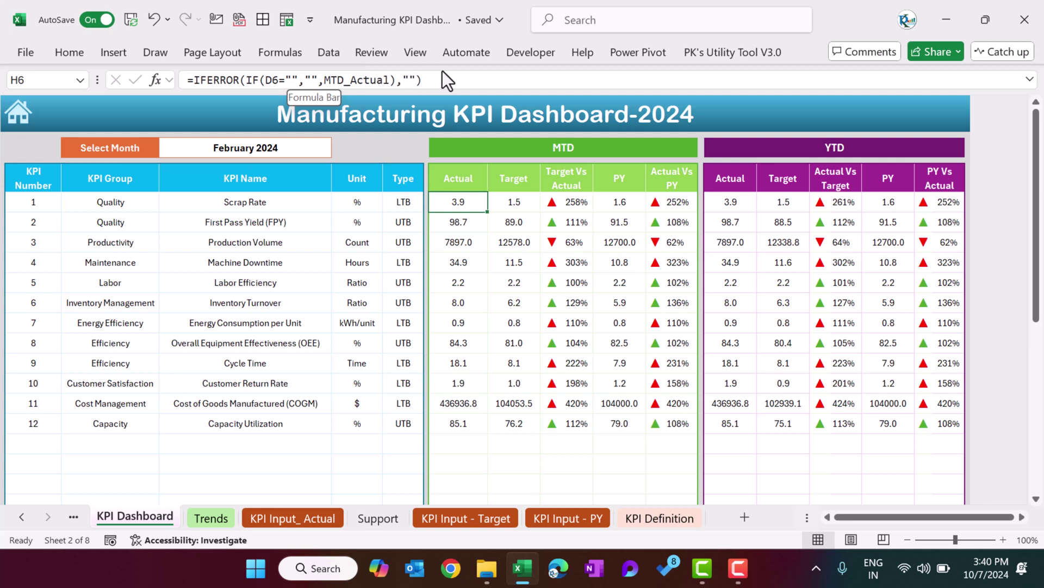
{"action": "left_click", "coordinate": [525, 201]}
{"action": "left_click", "coordinate": [462, 202]}
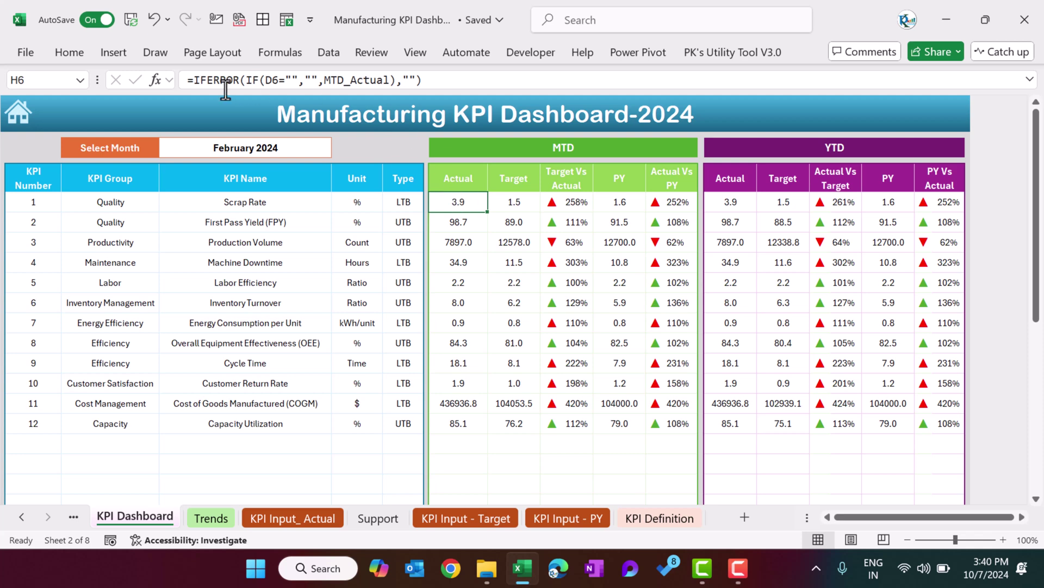
{"action": "left_click", "coordinate": [273, 203]}
{"action": "left_click", "coordinate": [445, 199]}
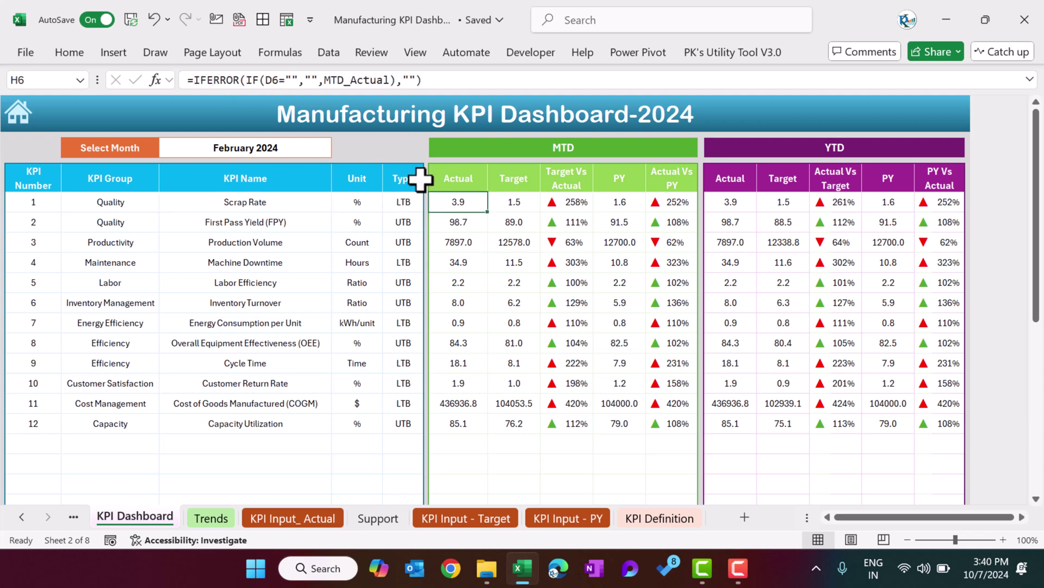
{"action": "left_click_drag", "start_coordinate": [329, 80], "coordinate": [391, 80]}
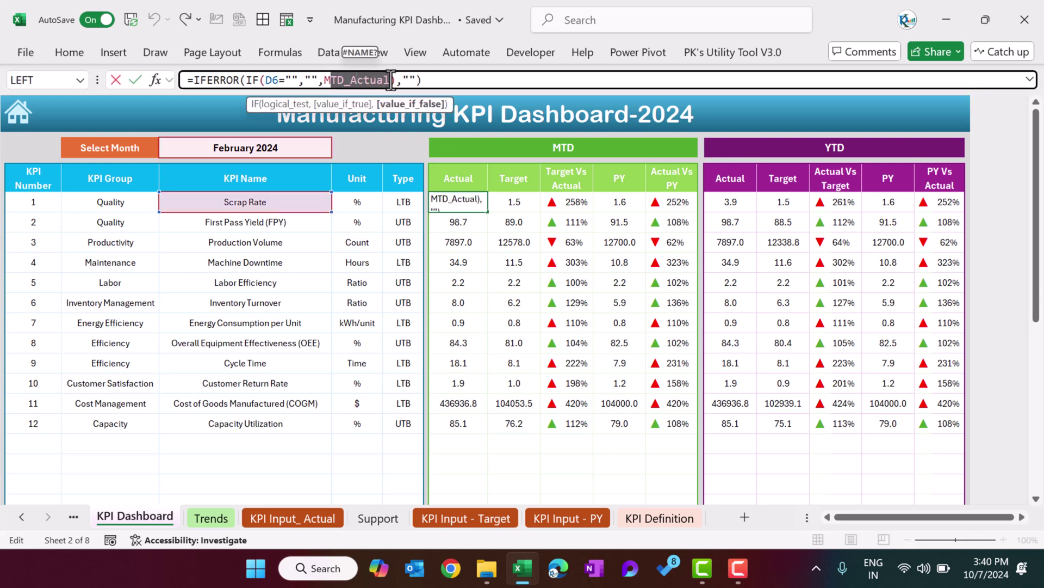
{"action": "key", "text": "Escape"}
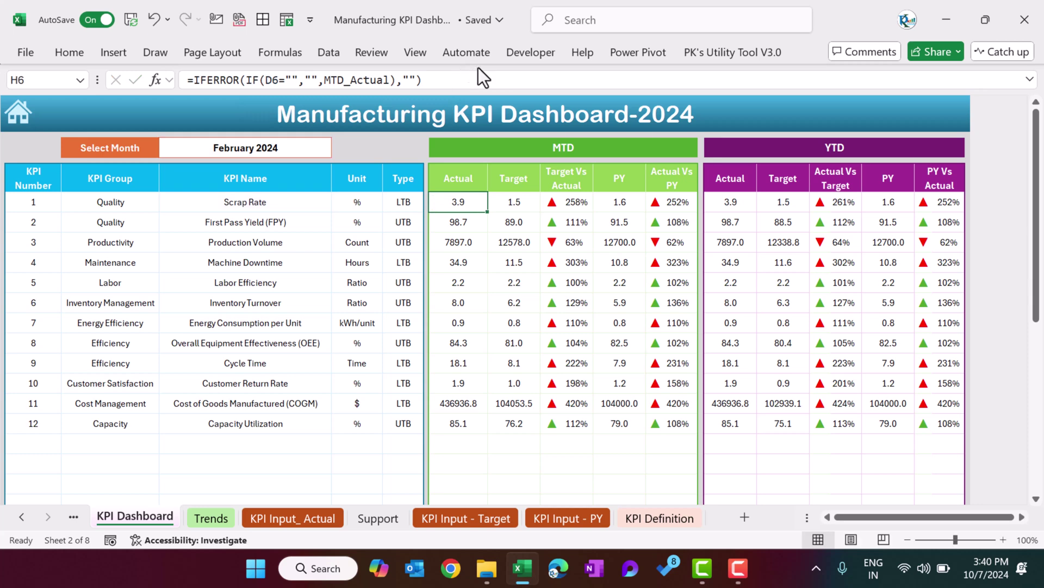
Step: Examine the VLOOKUP formula behind the MTD_Actual name in the Name Manager and close the manager
{"action": "left_click", "coordinate": [301, 54]}
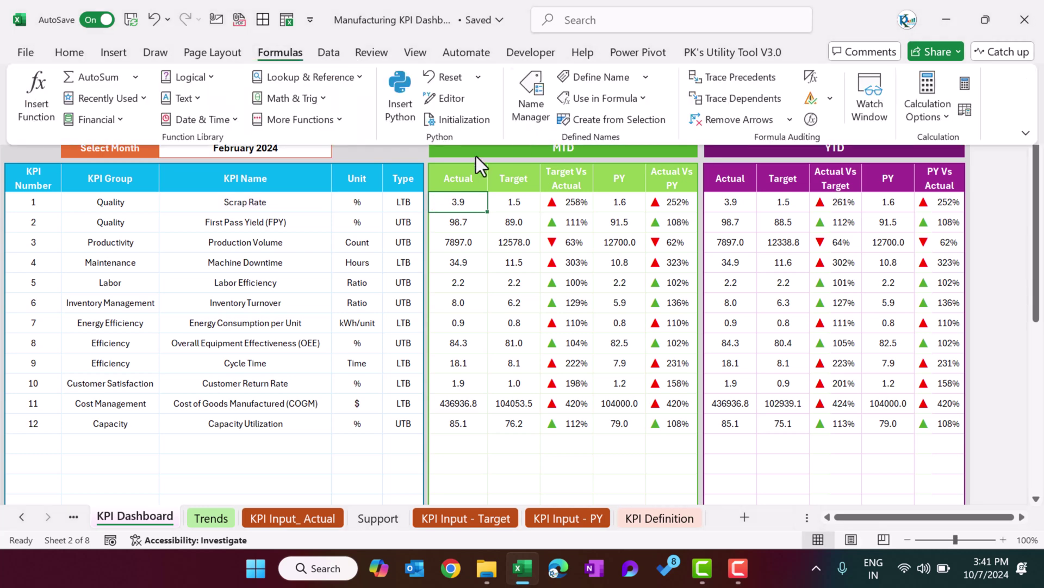
{"action": "left_click", "coordinate": [525, 96]}
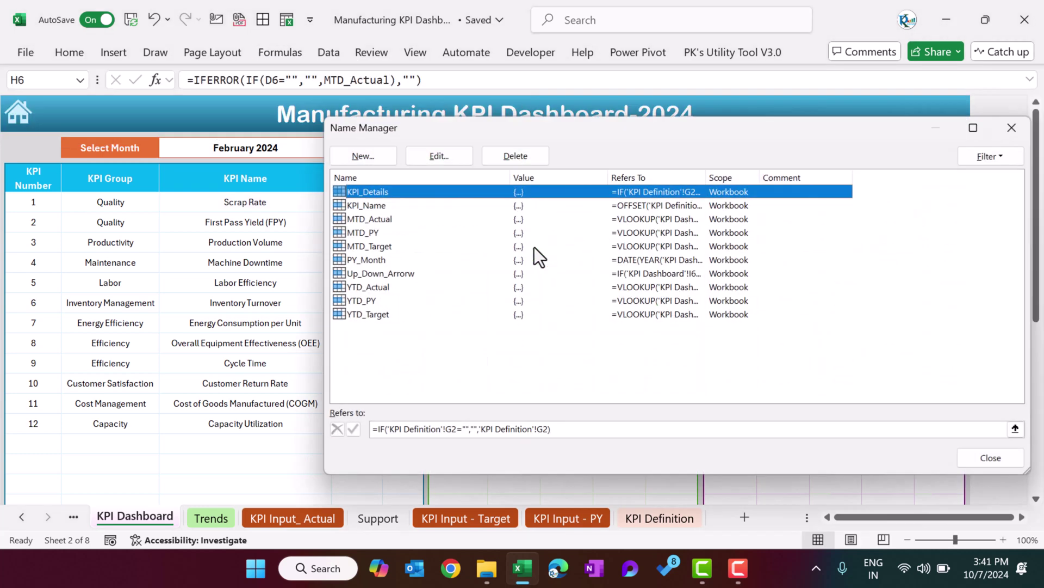
{"action": "left_click", "coordinate": [391, 219]}
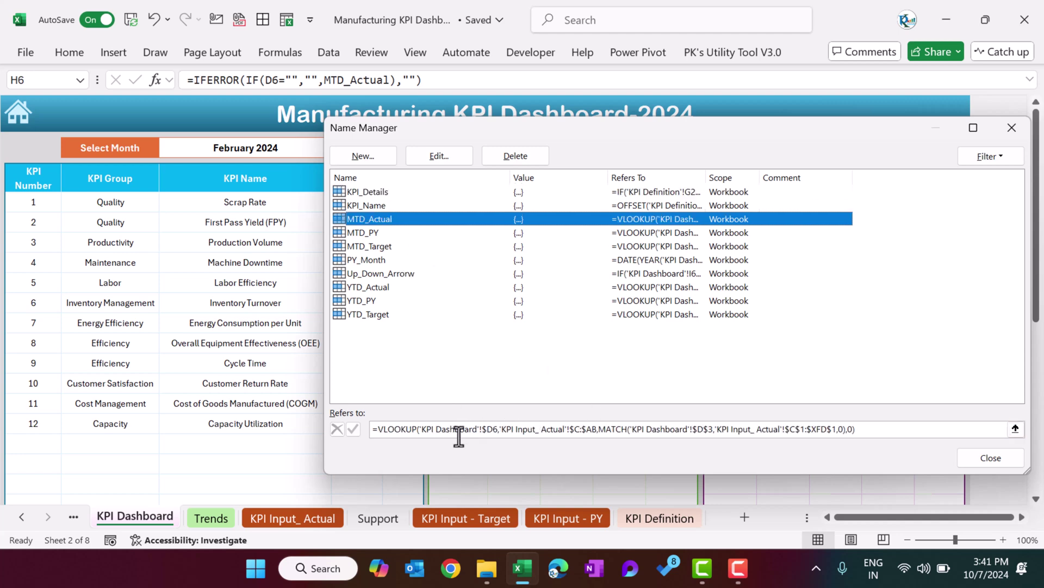
{"action": "left_click_drag", "start_coordinate": [421, 429], "coordinate": [871, 435]}
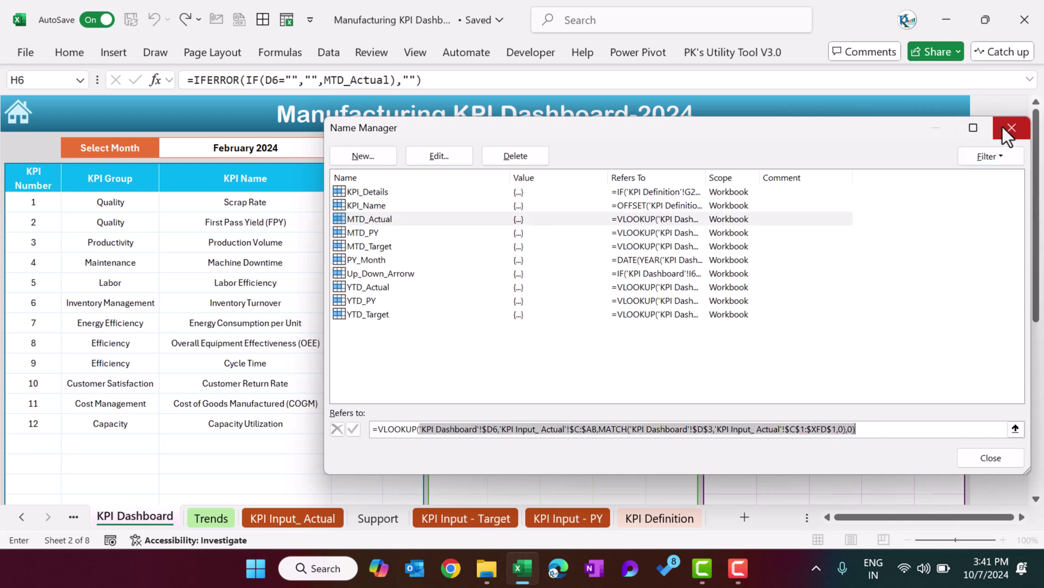
{"action": "left_click", "coordinate": [1010, 128]}
Step: Check the Scrap Rate KPI name in D6 and the lookup columns starting from column C on the KPI Input_ Actual sheet
{"action": "left_click", "coordinate": [238, 200]}
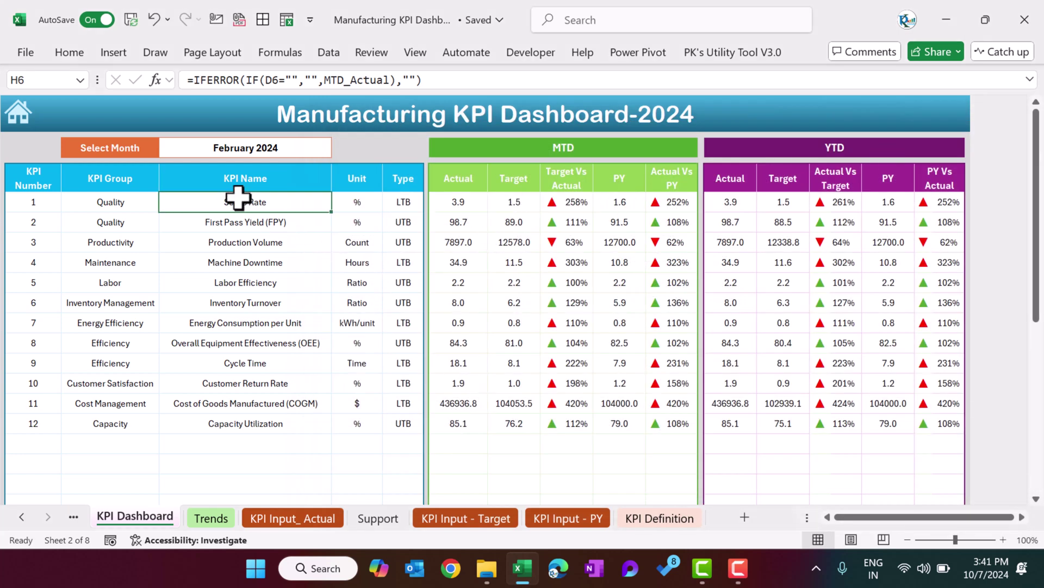
{"action": "left_click", "coordinate": [312, 525]}
{"action": "left_click", "coordinate": [436, 158]}
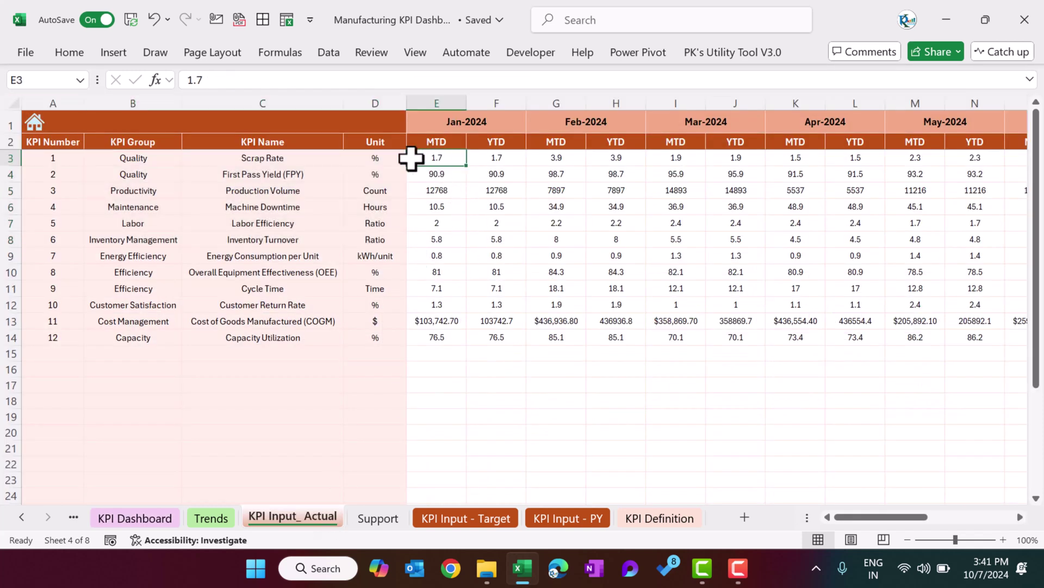
{"action": "left_click", "coordinate": [213, 161]}
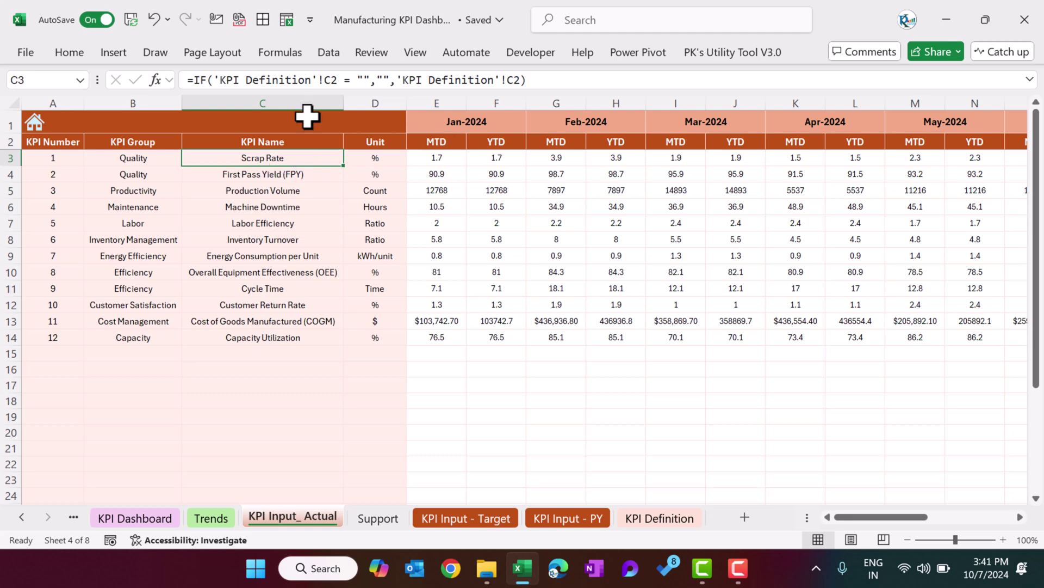
{"action": "left_click_drag", "start_coordinate": [279, 100], "coordinate": [751, 100]}
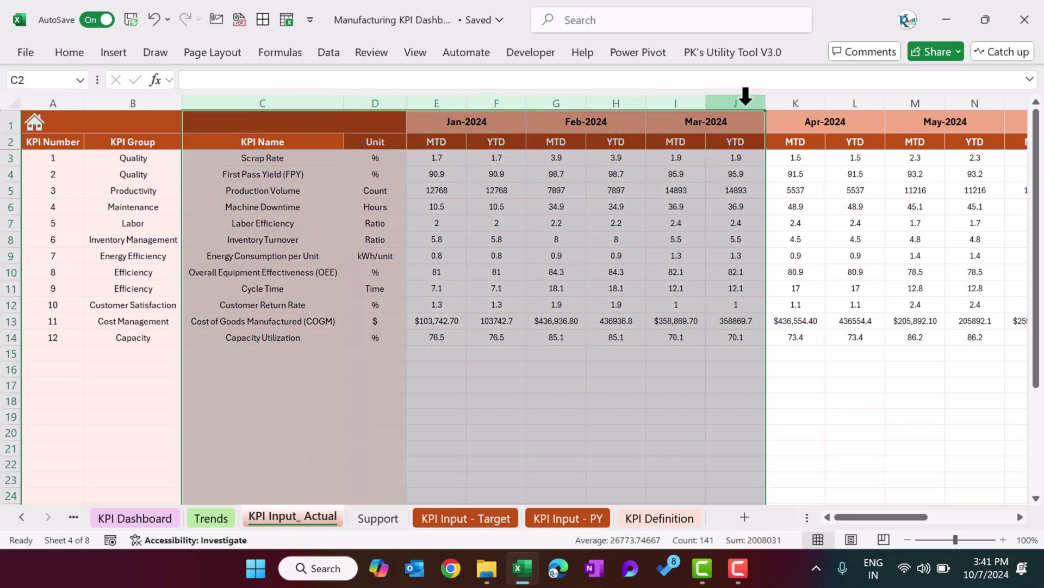
Step: Return to KPI Dashboard, examine the MATCH part of the MTD_Actual formula from H7 in the Name Manager, and close the manager
{"action": "left_click", "coordinate": [163, 517]}
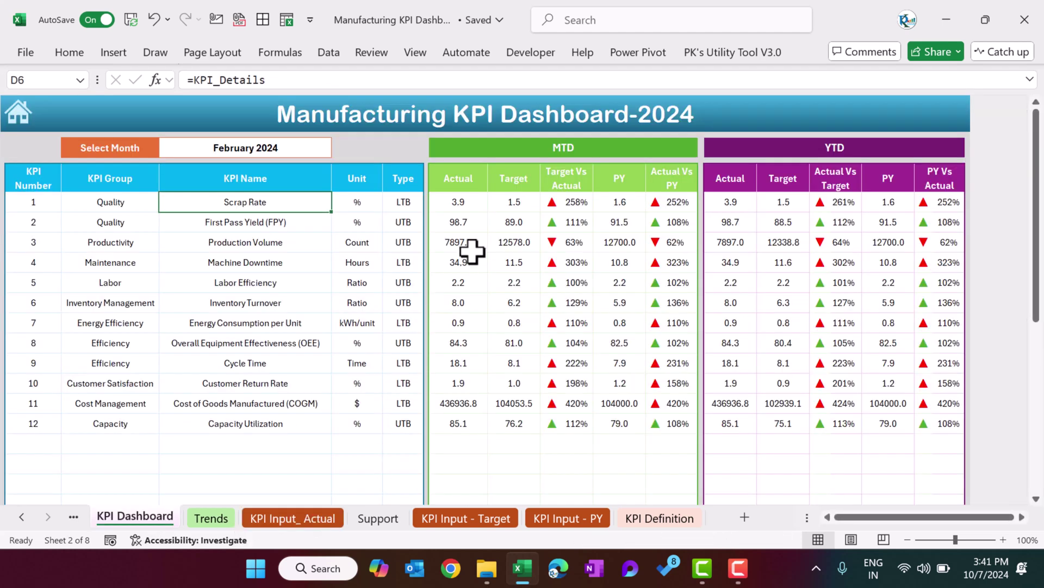
{"action": "left_click", "coordinate": [468, 218]}
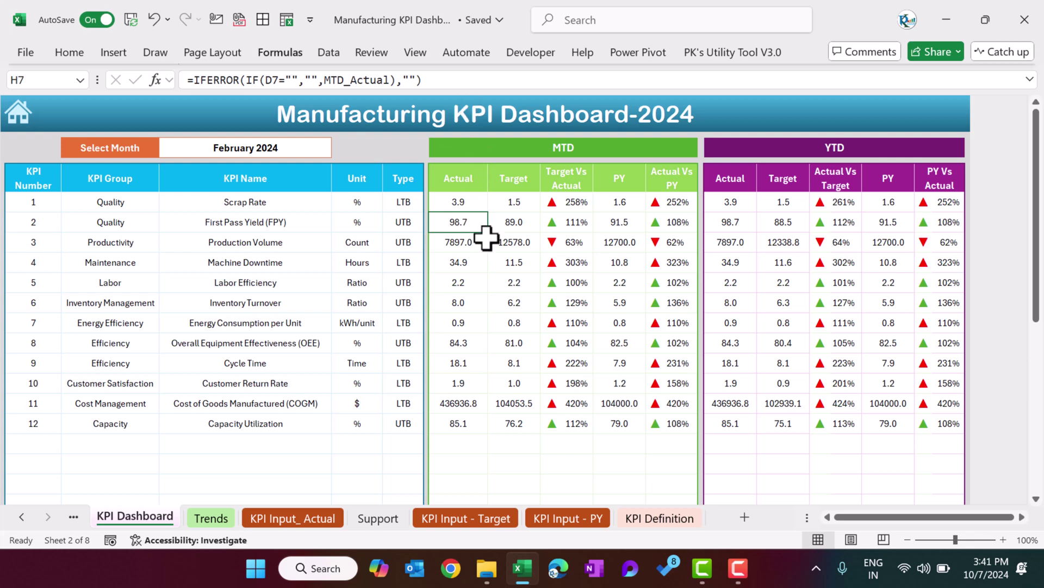
{"action": "key", "text": "ctrl+F3"}
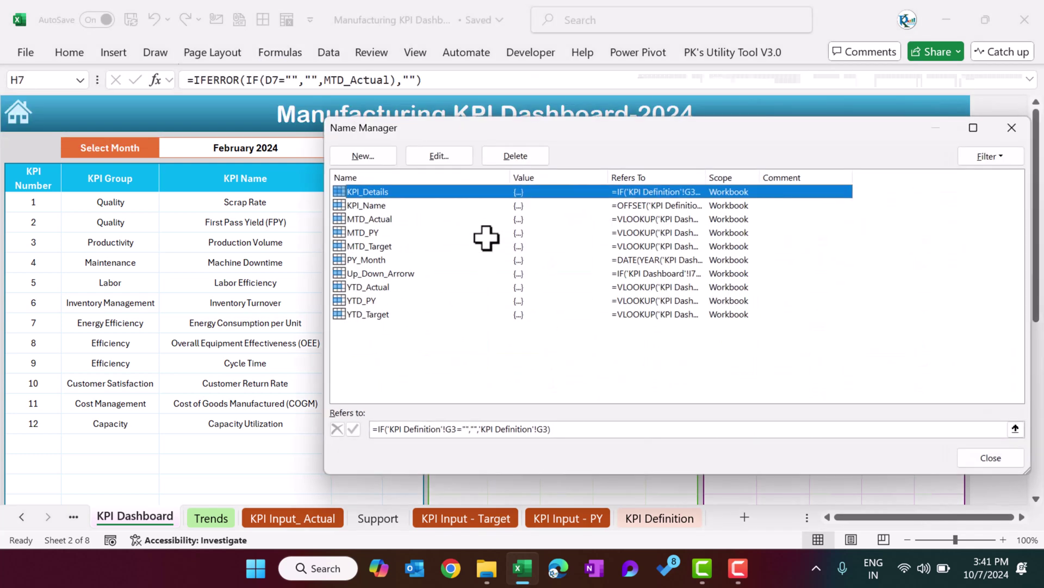
{"action": "left_click", "coordinate": [375, 219]}
{"action": "left_click_drag", "start_coordinate": [419, 429], "coordinate": [865, 429]}
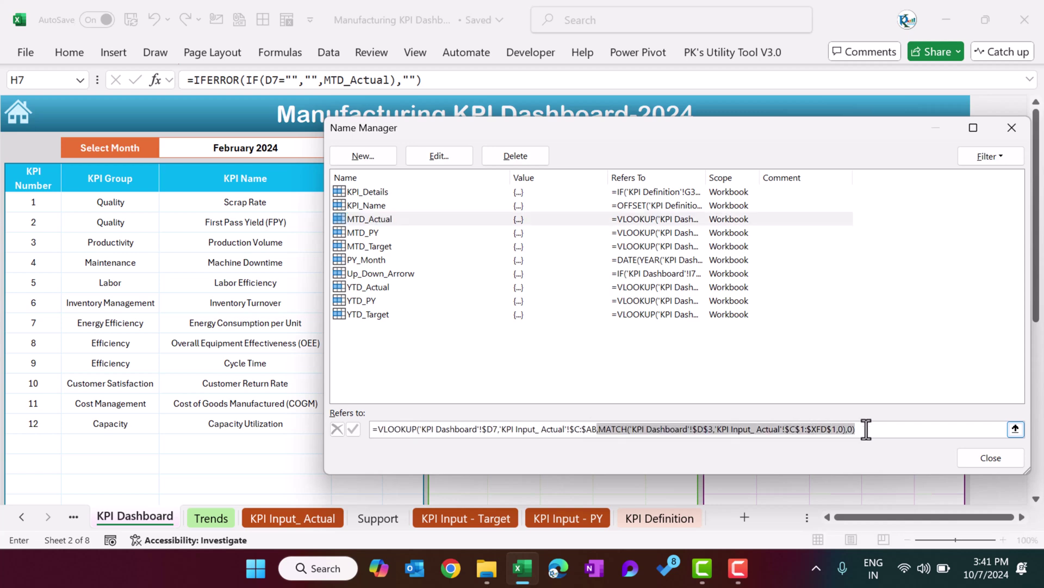
{"action": "left_click_drag", "start_coordinate": [895, 131], "coordinate": [788, 203]}
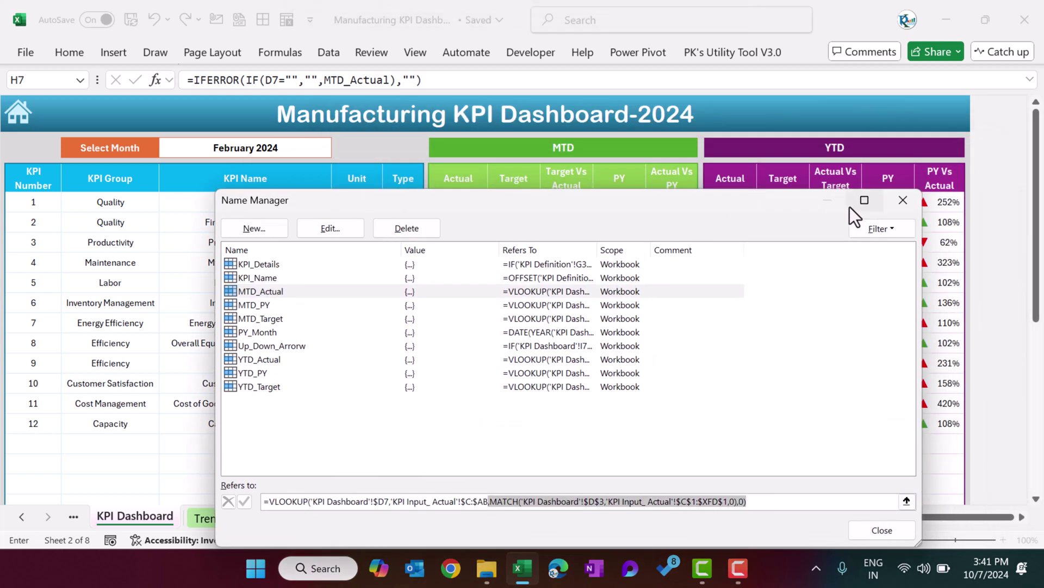
{"action": "left_click", "coordinate": [898, 201]}
Step: Check the selected month in D3 against the Feb-2024 and Mar-2024 First Pass Yield values on KPI Input_ Actual
{"action": "left_click", "coordinate": [257, 147]}
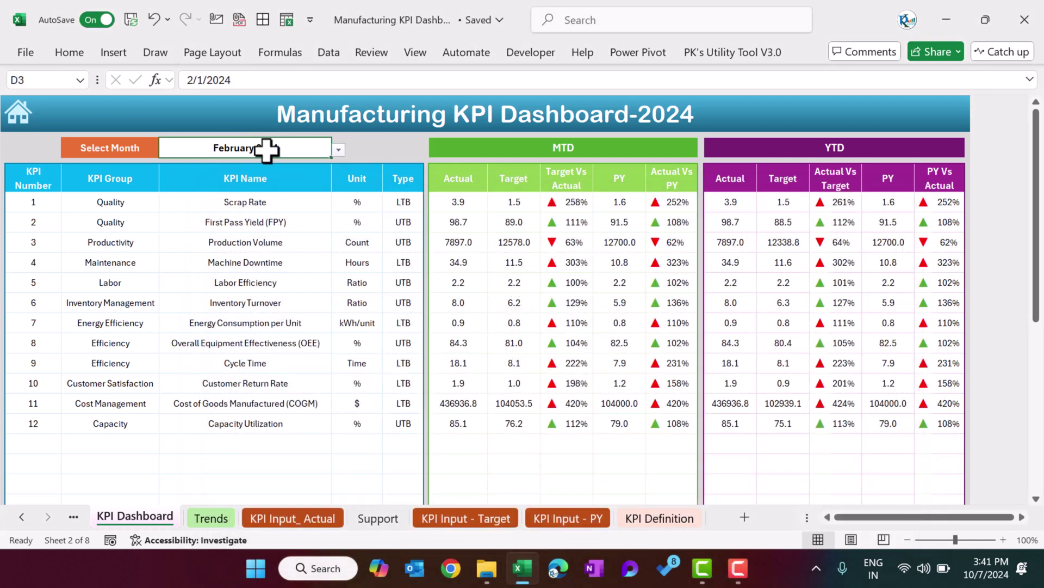
{"action": "left_click", "coordinate": [325, 523]}
{"action": "left_click", "coordinate": [541, 175]}
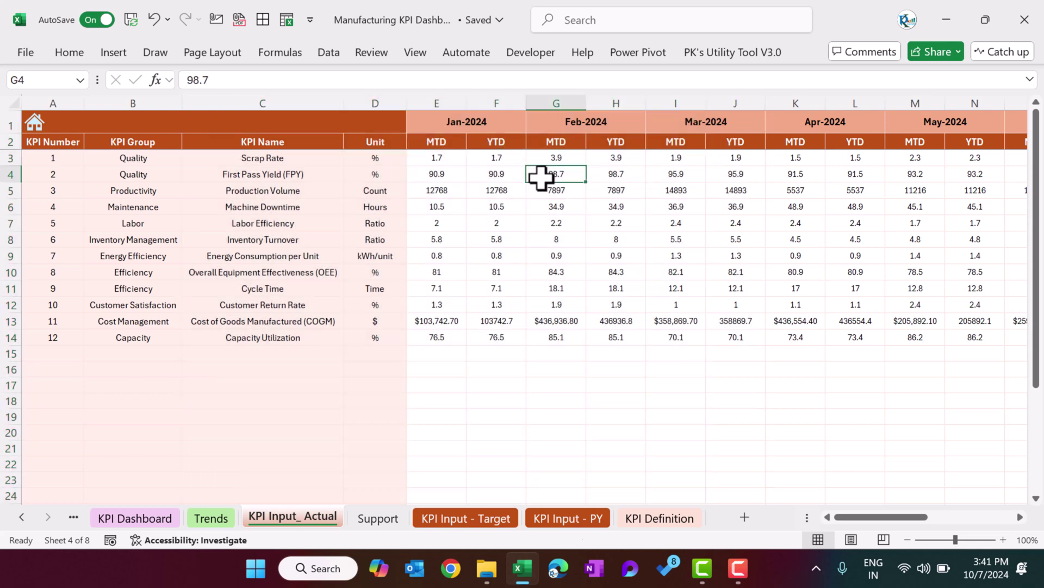
{"action": "left_click", "coordinate": [661, 172]}
Step: Review the MTD Target and PY formulas and the YTD Actual, Target and PY formulas on KPI Dashboard
{"action": "left_click", "coordinate": [135, 518]}
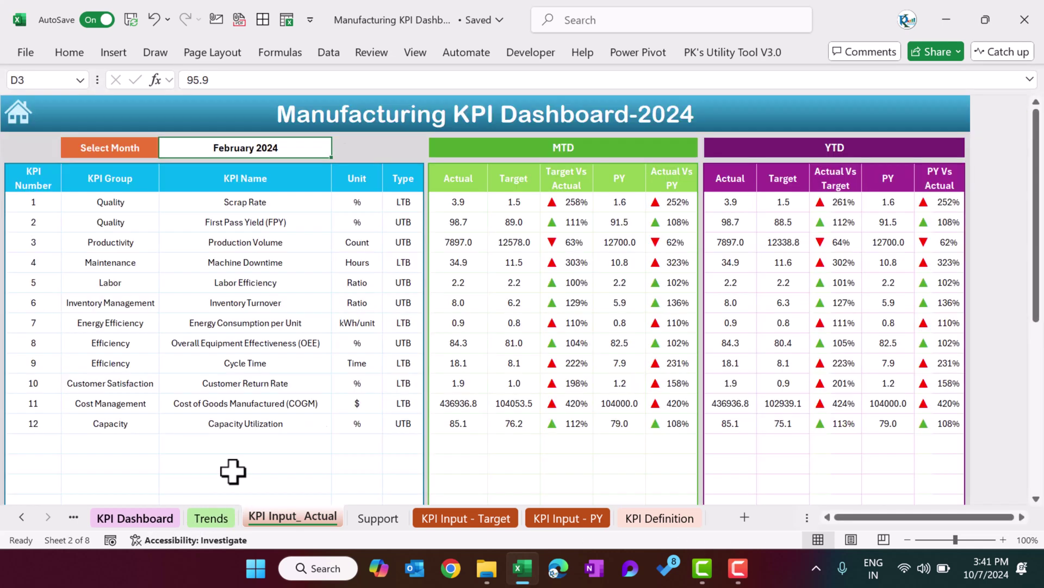
{"action": "left_click_drag", "start_coordinate": [511, 203], "coordinate": [509, 298]}
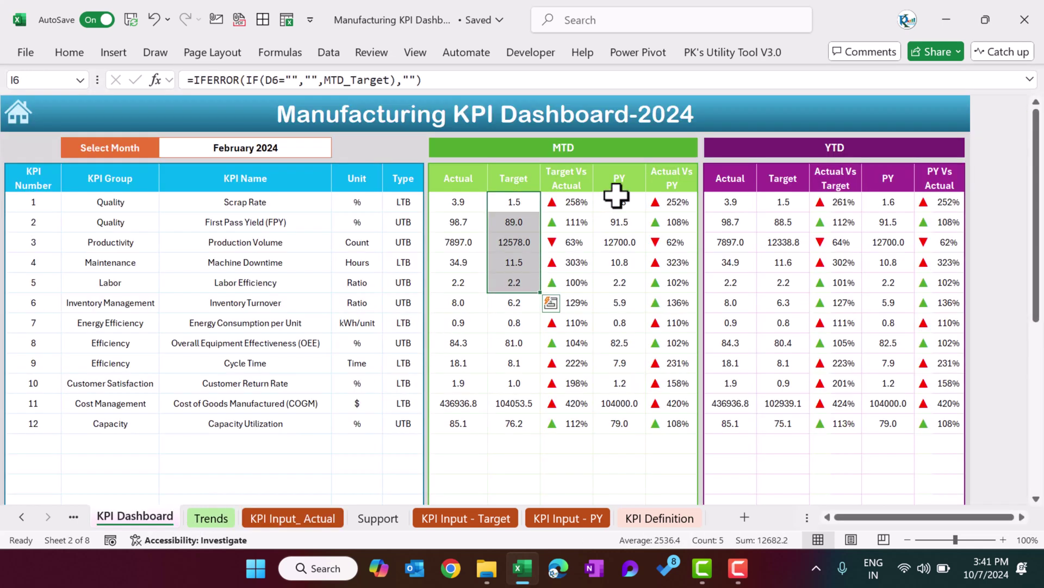
{"action": "left_click_drag", "start_coordinate": [616, 200], "coordinate": [621, 301]}
{"action": "left_click_drag", "start_coordinate": [755, 205], "coordinate": [762, 245]}
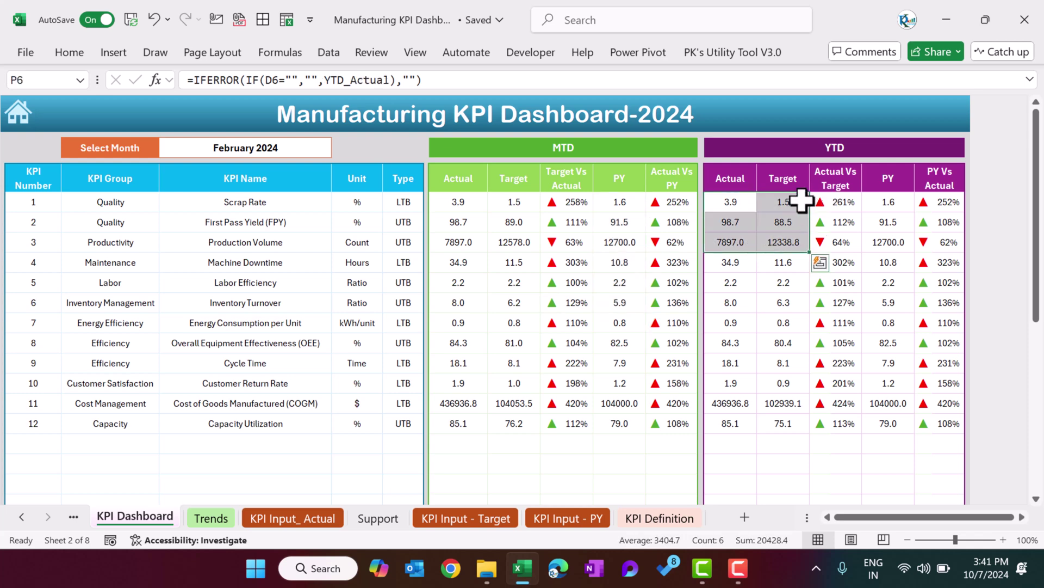
{"action": "left_click", "coordinate": [789, 202]}
{"action": "left_click_drag", "start_coordinate": [900, 199], "coordinate": [891, 243]}
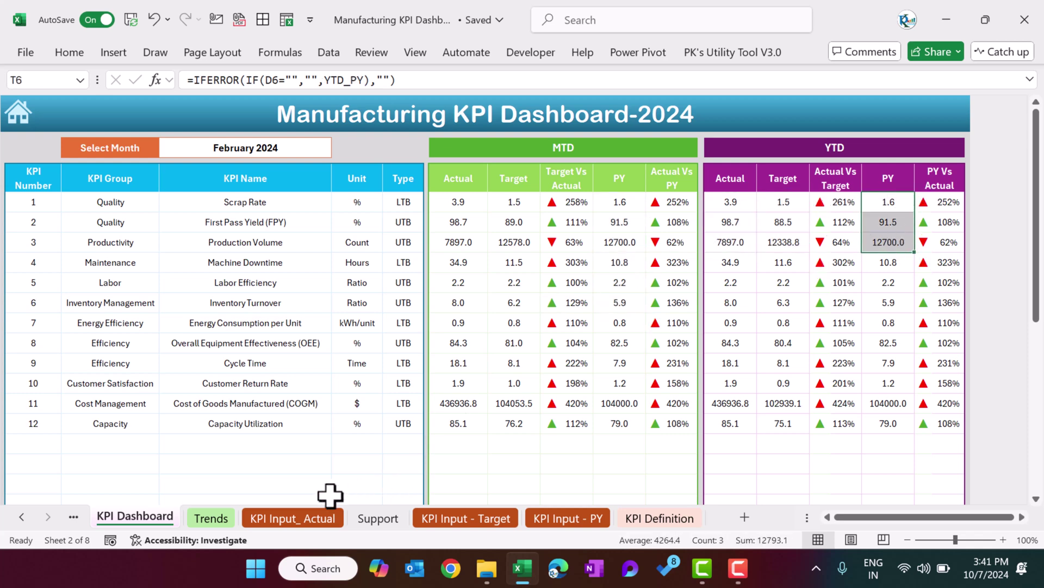
Step: Look over the monthly MTD and YTD values on the KPI Input_ Actual, KPI Input - Target and KPI Input - PY sheets
{"action": "left_click", "coordinate": [296, 519]}
{"action": "left_click", "coordinate": [455, 162]}
{"action": "left_click", "coordinate": [616, 158]}
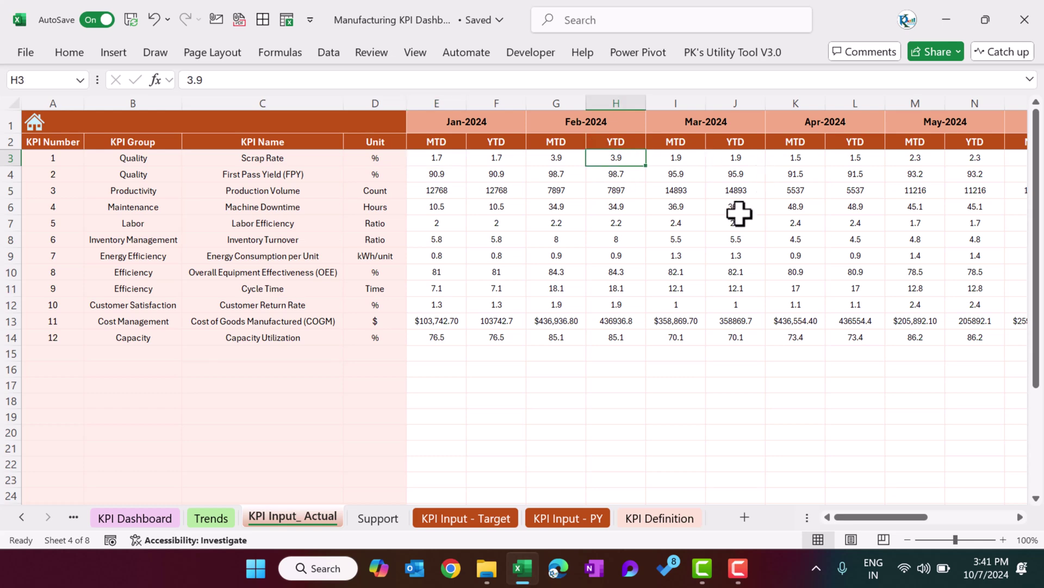
{"action": "left_click", "coordinate": [443, 518]}
{"action": "left_click", "coordinate": [666, 160]}
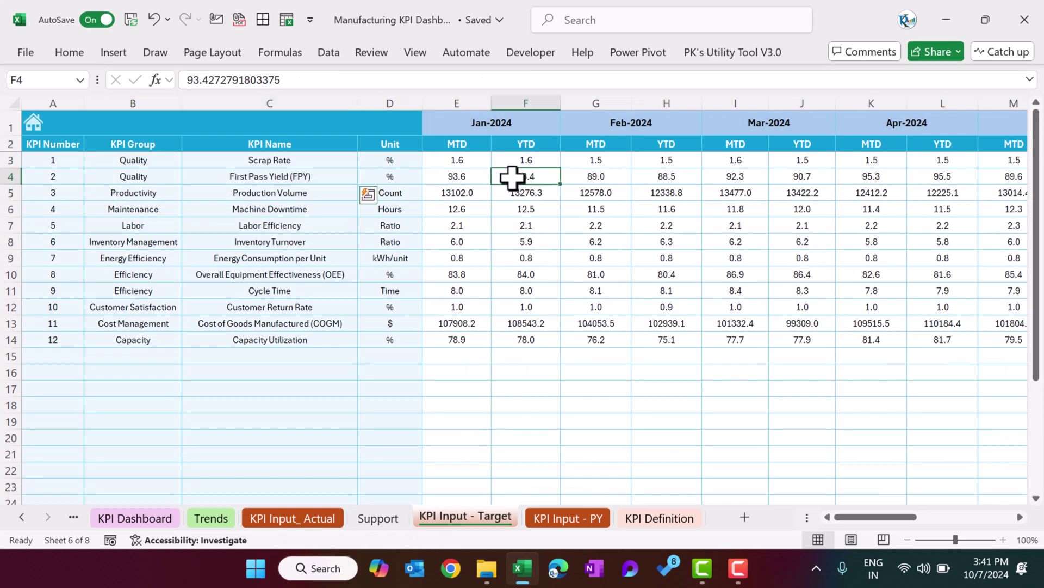
{"action": "left_click", "coordinate": [565, 520]}
{"action": "left_click", "coordinate": [527, 241]}
{"action": "left_click", "coordinate": [581, 212]}
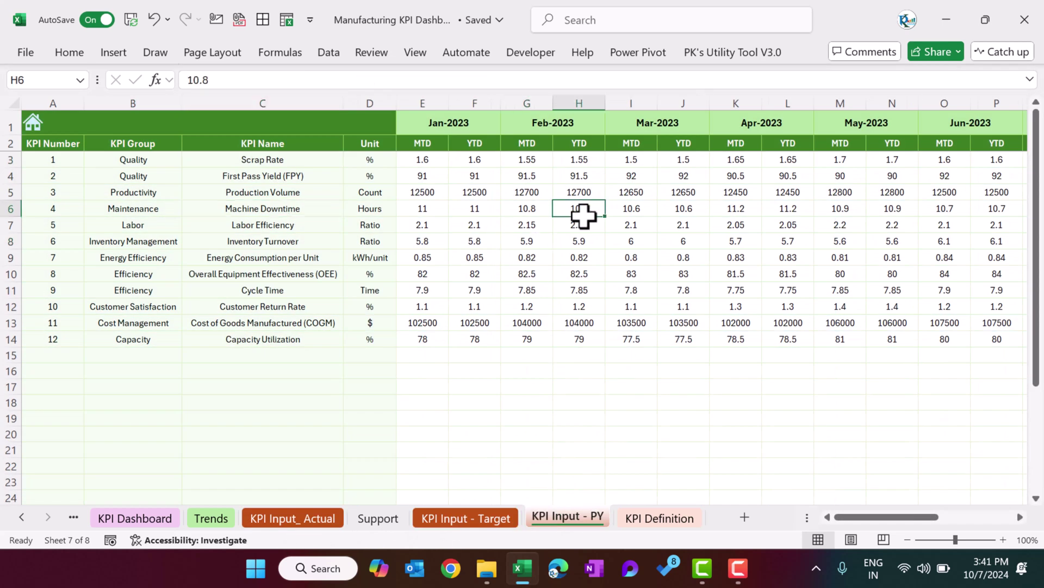
Step: Back on KPI Dashboard, compare Scrap Rate's MTD Target formula in I6, the arrow formula in J6 and the ratio formula in K6
{"action": "left_click", "coordinate": [132, 518]}
{"action": "left_click", "coordinate": [503, 205]}
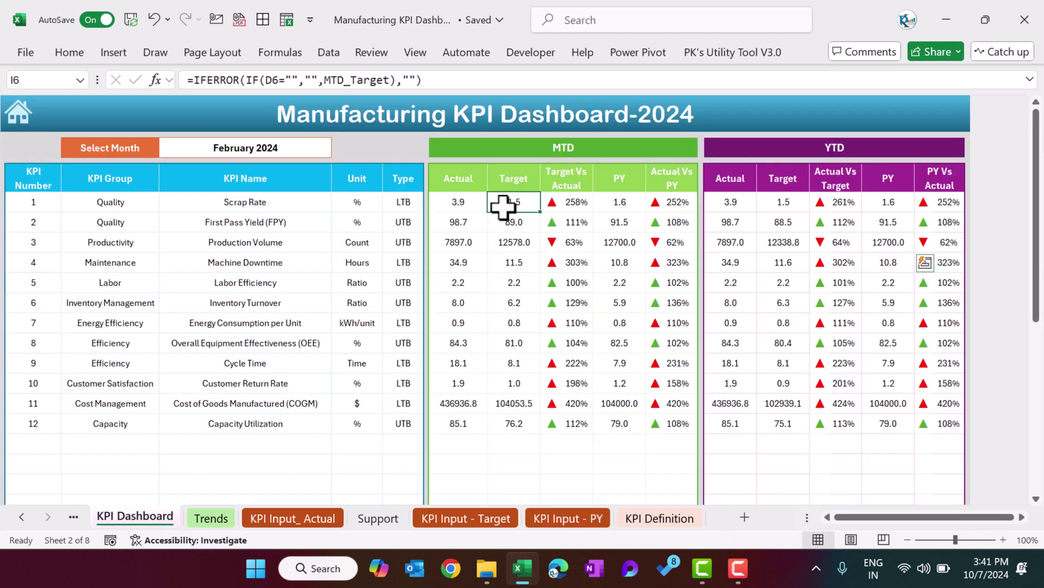
{"action": "left_click", "coordinate": [554, 201]}
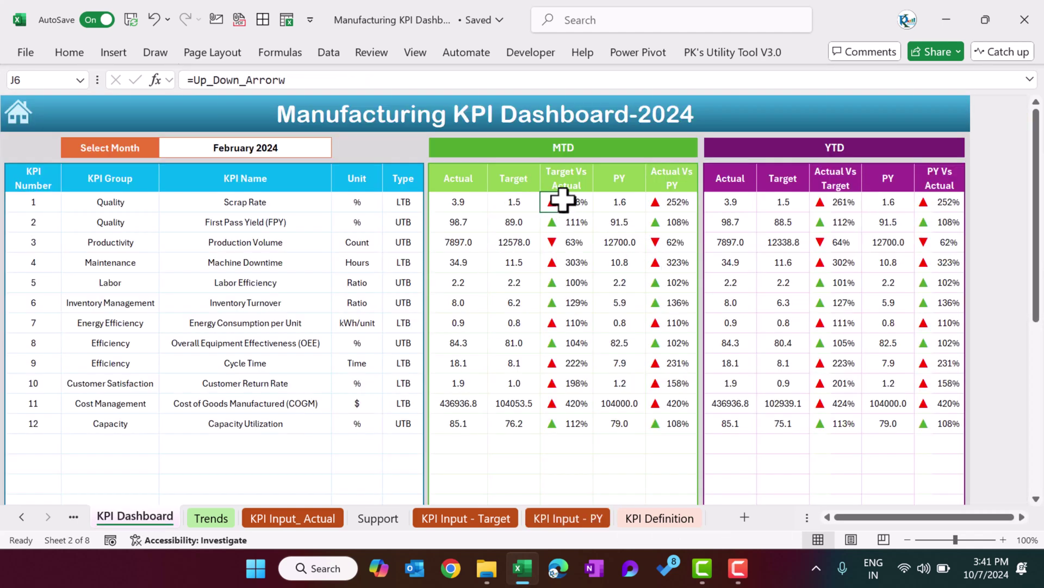
{"action": "left_click", "coordinate": [580, 205]}
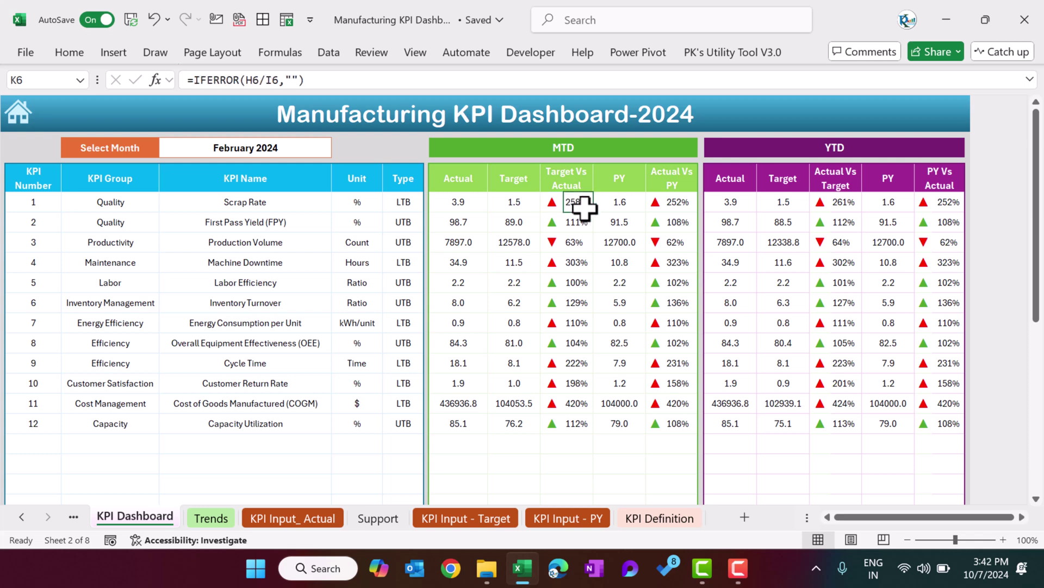
{"action": "left_click", "coordinate": [554, 200]}
{"action": "left_click", "coordinate": [577, 200]}
{"action": "left_click", "coordinate": [565, 179]}
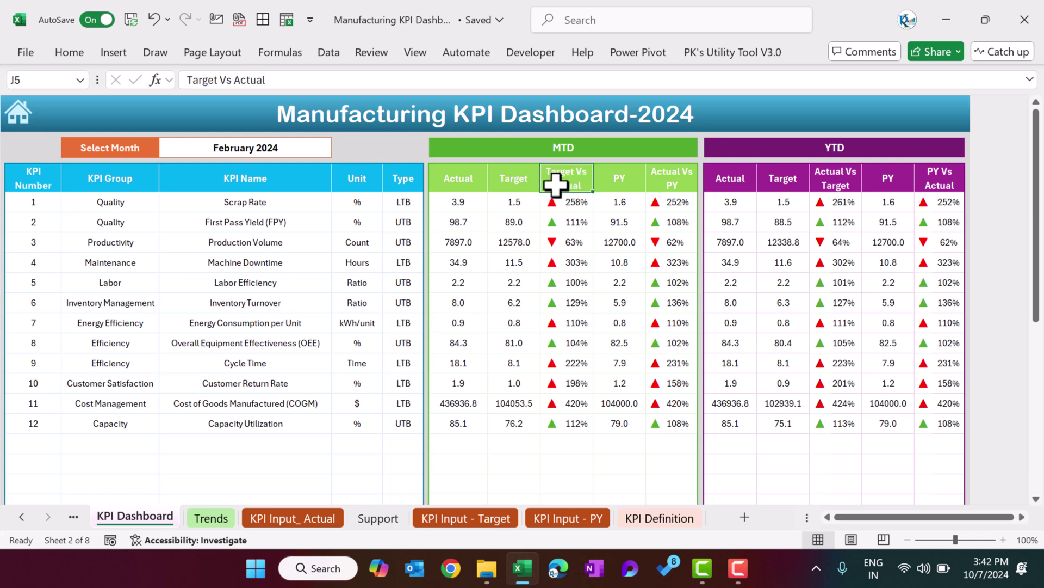
{"action": "left_click", "coordinate": [560, 206]}
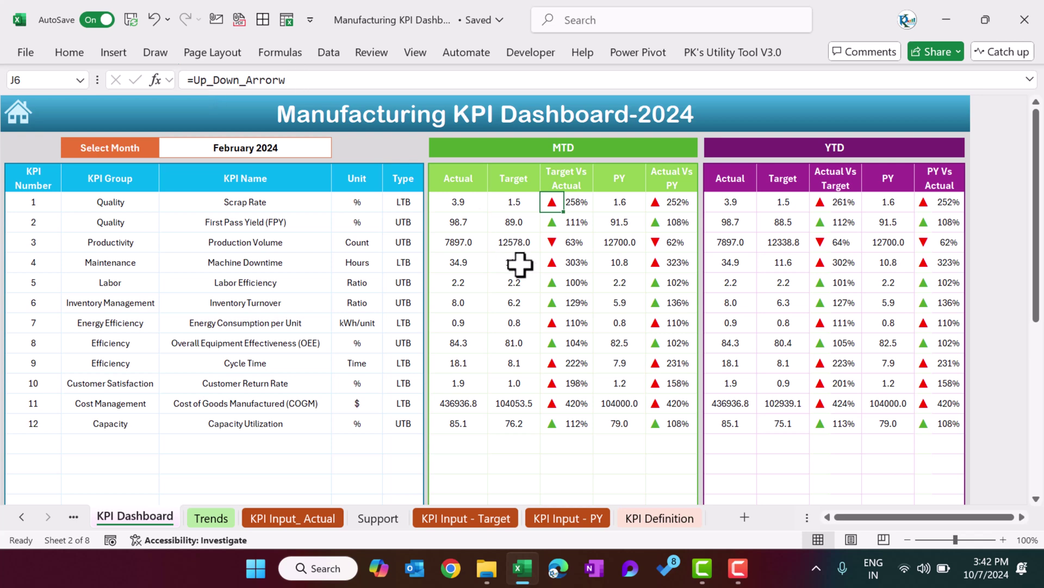
Step: Examine the Up_Down_Arrorw formula and its UNICHAR(9650) and UNICHAR(9660) parts in the Name Manager, and close the manager
{"action": "key", "text": "alt+m"}
{"action": "key", "text": "n"}
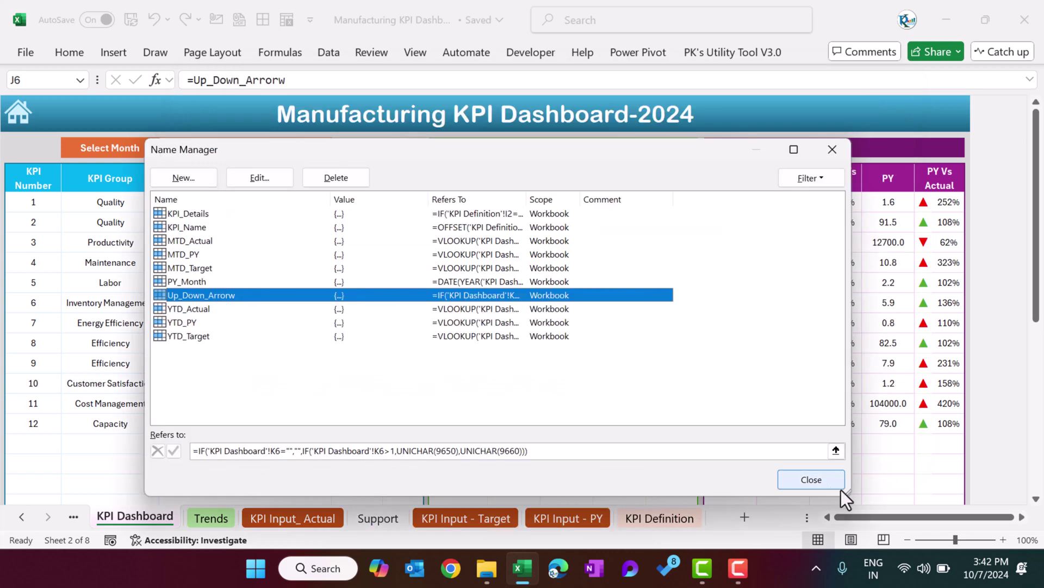
{"action": "left_click_drag", "start_coordinate": [843, 498], "coordinate": [635, 450]}
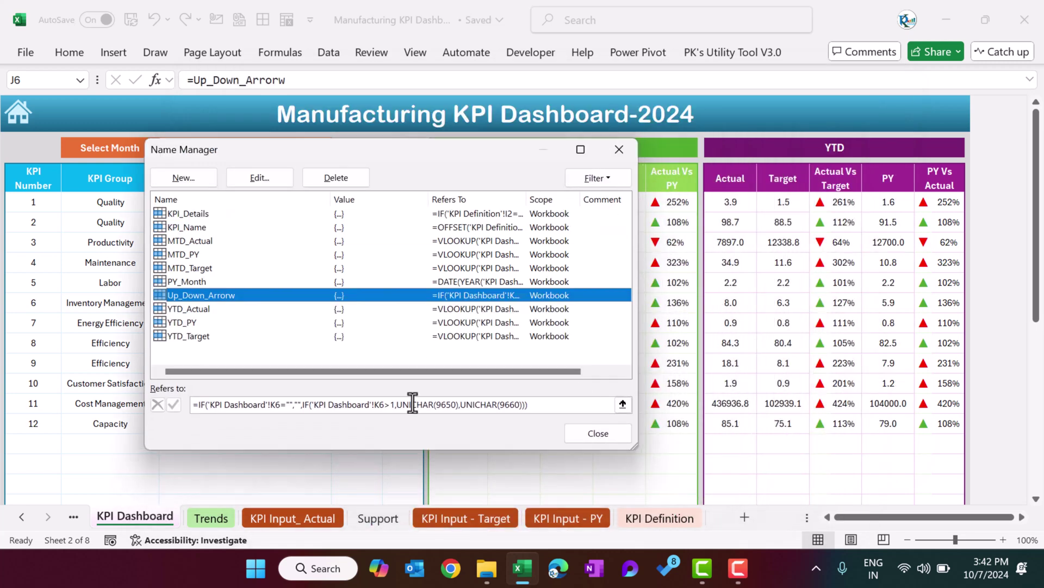
{"action": "left_click", "coordinate": [399, 407]}
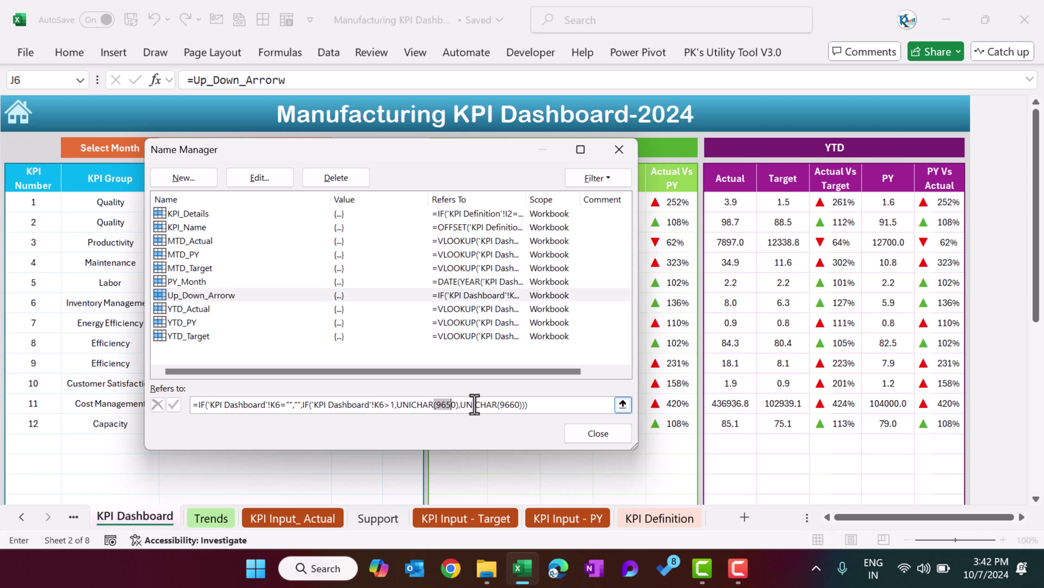
{"action": "left_click_drag", "start_coordinate": [466, 407], "coordinate": [494, 409]}
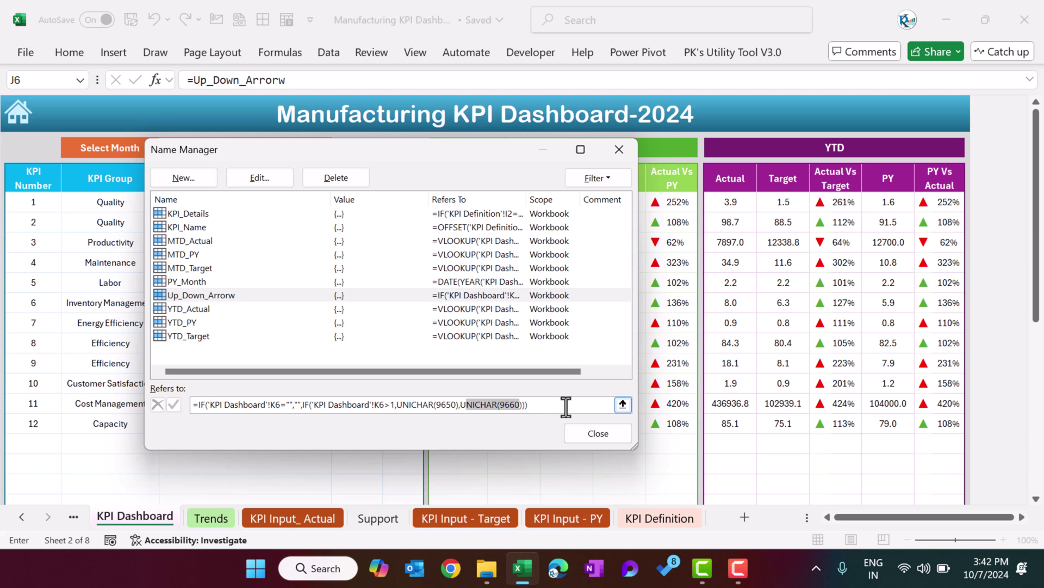
{"action": "left_click", "coordinate": [627, 149]}
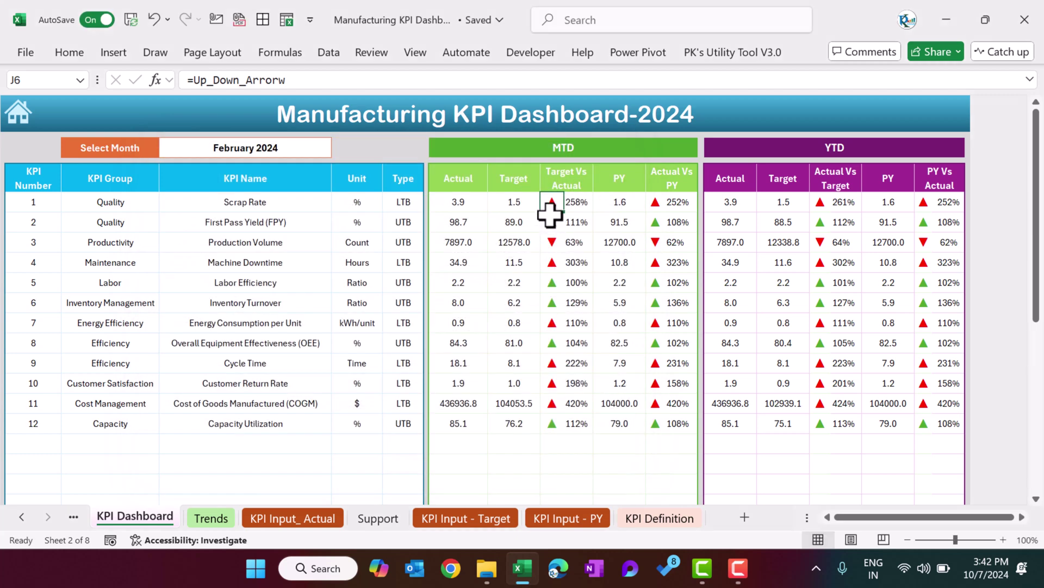
Step: Clear the arrow formulas from J6 downward in the MTD Target Vs Actual column
{"action": "key", "text": "Down"}
{"action": "key", "text": "ctrl+shift+Down"}
{"action": "key", "text": "ctrl+z"}
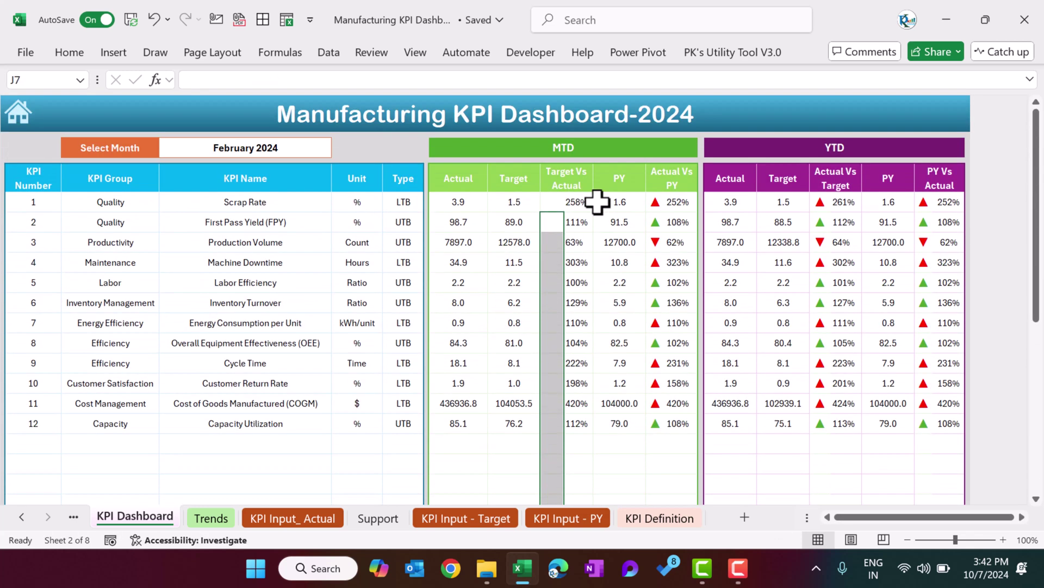
Step: Enter =IF(K6>1,UNICHAR(9650),UNICHAR(9660)) in J6 of the MTD Target Vs Actual column
{"action": "type", "text": "="}
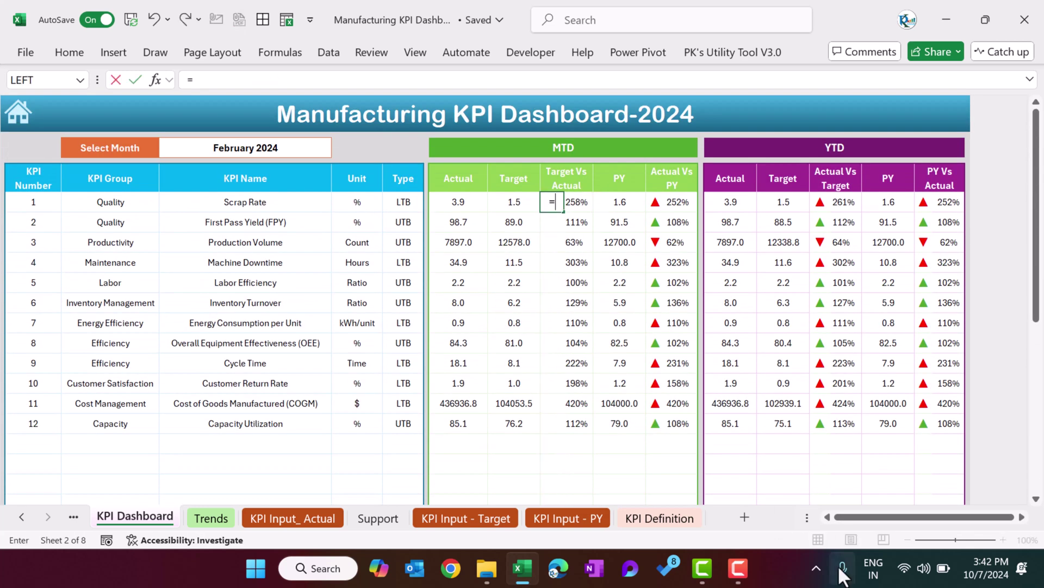
{"action": "type", "text": "if"}
{"action": "key", "text": "Tab"}
{"action": "key", "text": "Right"}
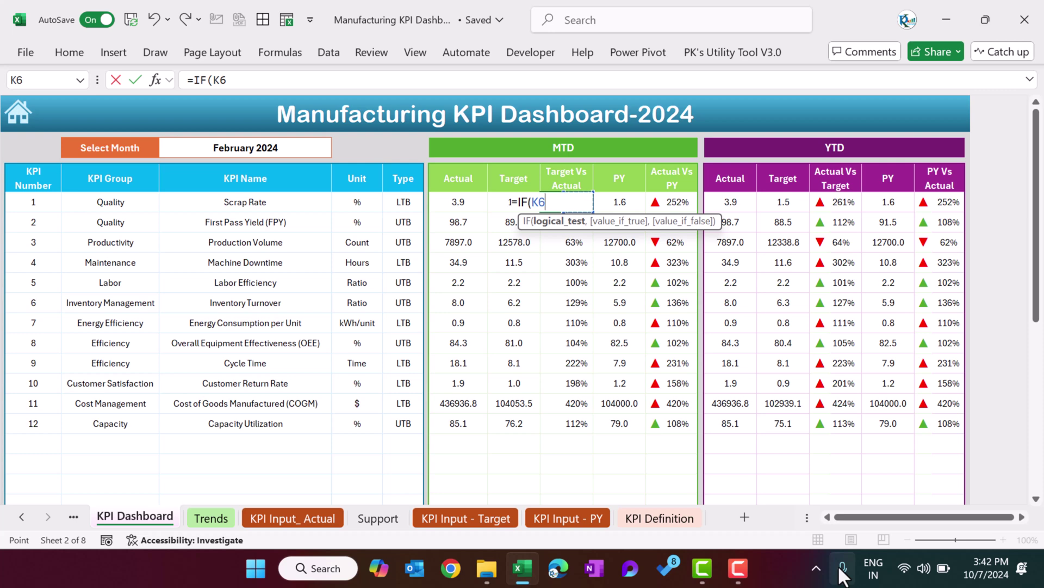
{"action": "type", "text": ">1,uni"}
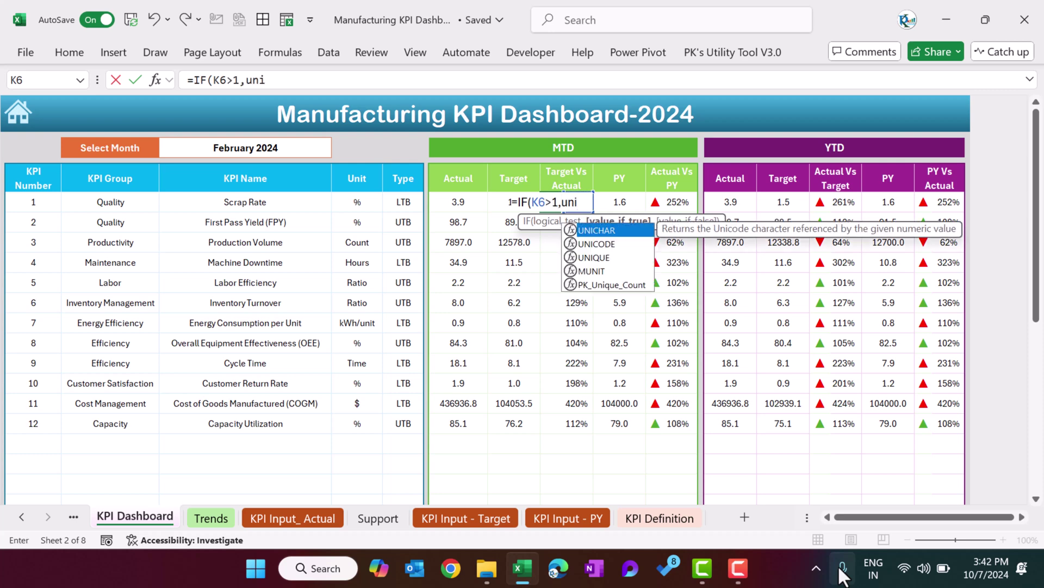
{"action": "key", "text": "Tab"}
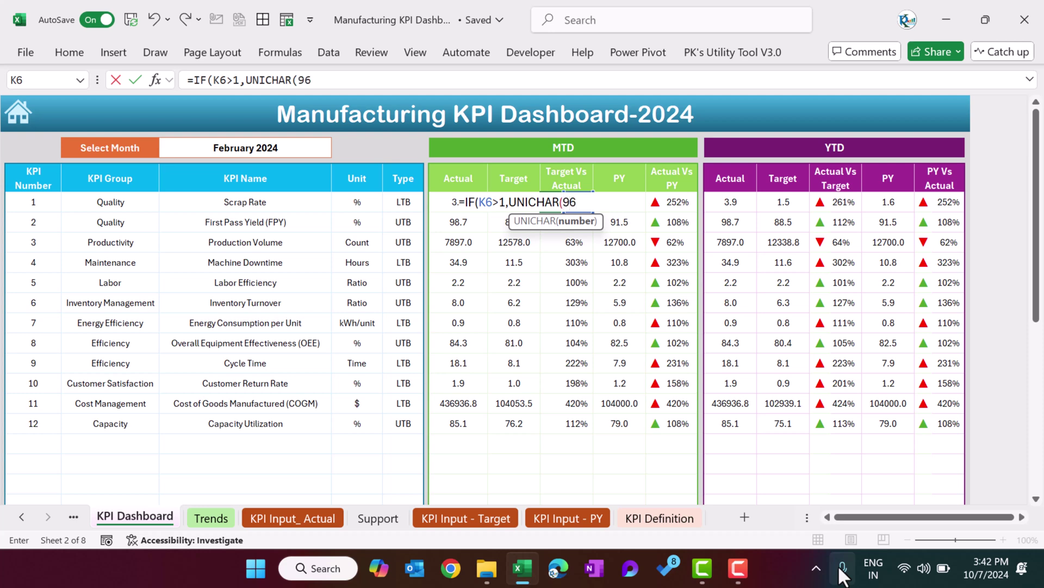
{"action": "type", "text": "9650),uni"}
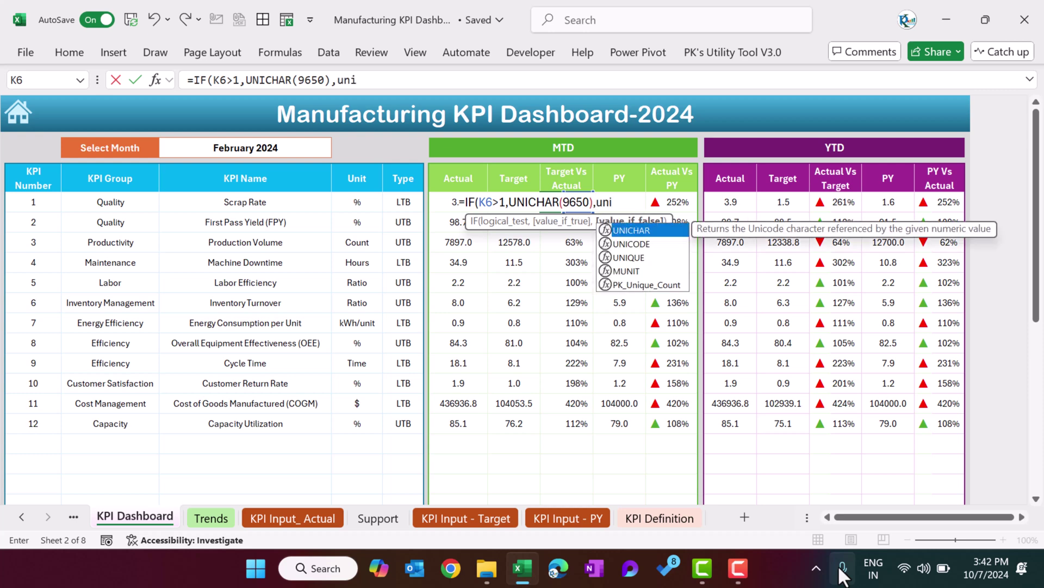
{"action": "key", "text": "Tab"}
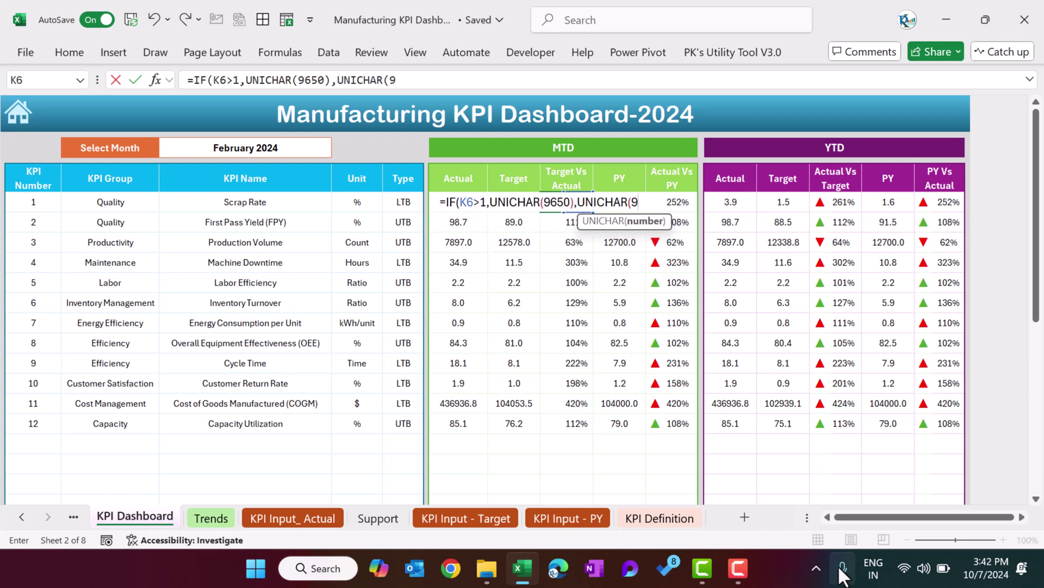
{"action": "type", "text": "9660)"}
{"action": "key", "text": "Return"}
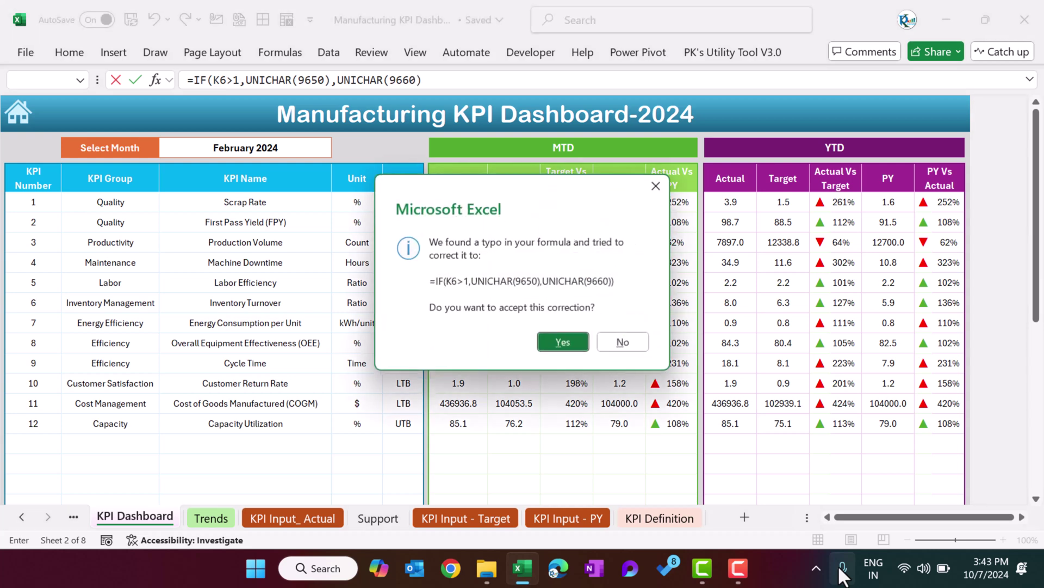
{"action": "key", "text": "Return"}
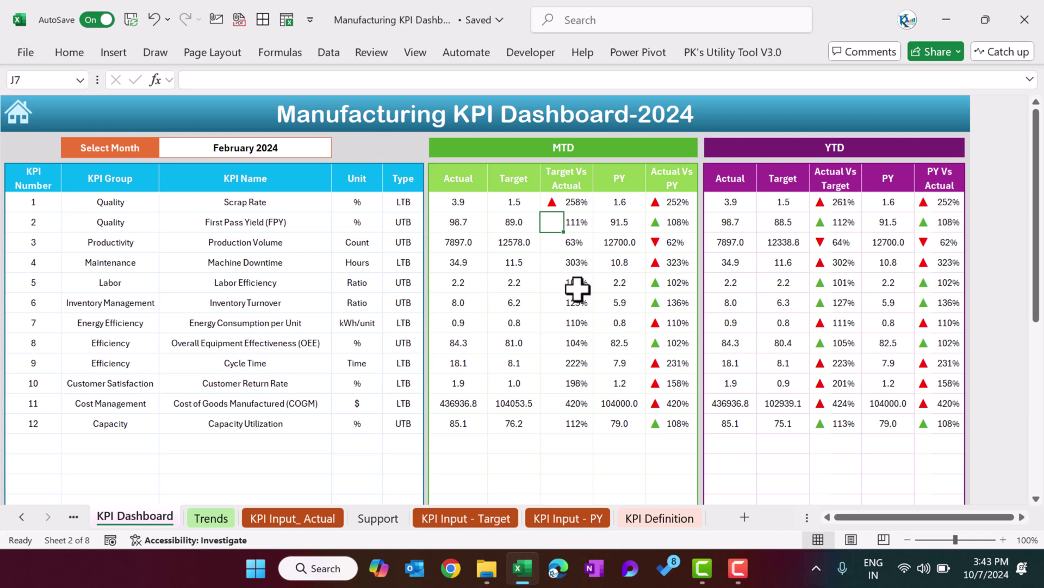
Step: Fill the arrow formula from J6 down the MTD Target Vs Actual column
{"action": "left_click", "coordinate": [556, 208]}
{"action": "double_click", "coordinate": [569, 217]}
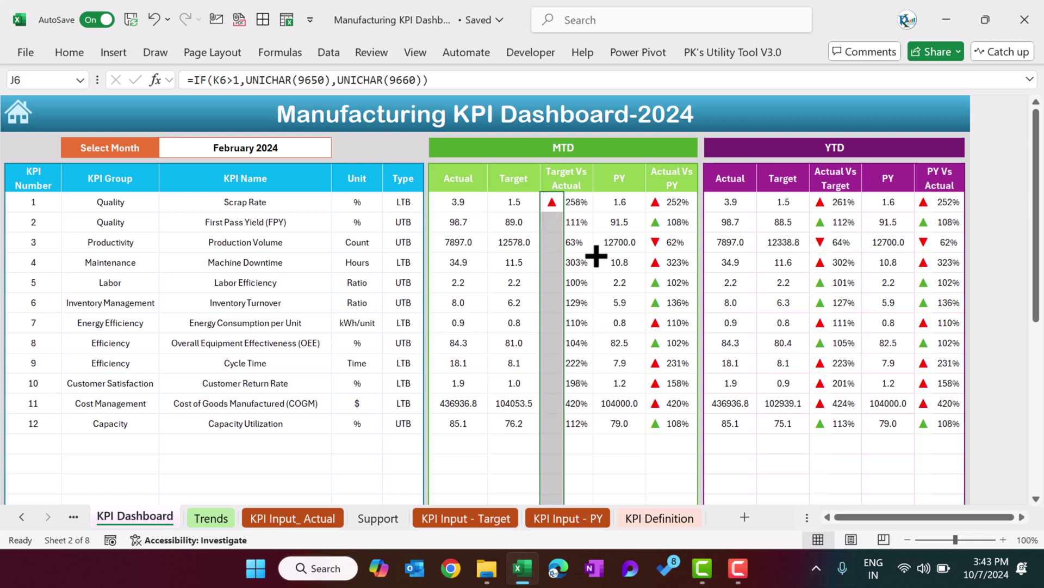
{"action": "left_click", "coordinate": [620, 443]}
Step: Compare J18 with the K18 ratio formula, and clear the surplus arrow formulas from J18 downward below the last KPI row
{"action": "left_click", "coordinate": [555, 443]}
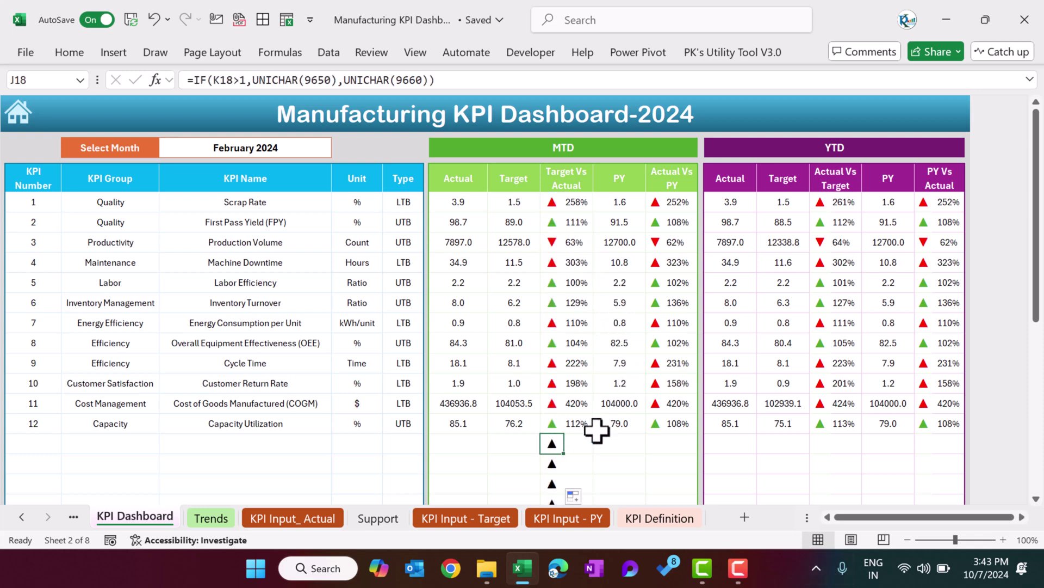
{"action": "scroll", "coordinate": [610, 425], "scroll_direction": "down", "scroll_amount": 2}
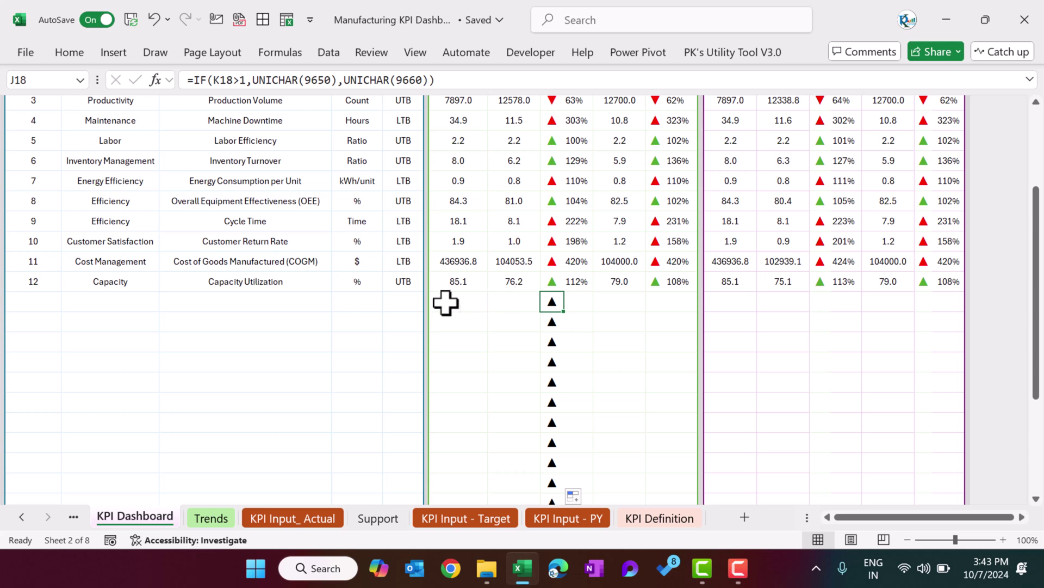
{"action": "left_click", "coordinate": [240, 302]}
{"action": "left_click", "coordinate": [585, 303]}
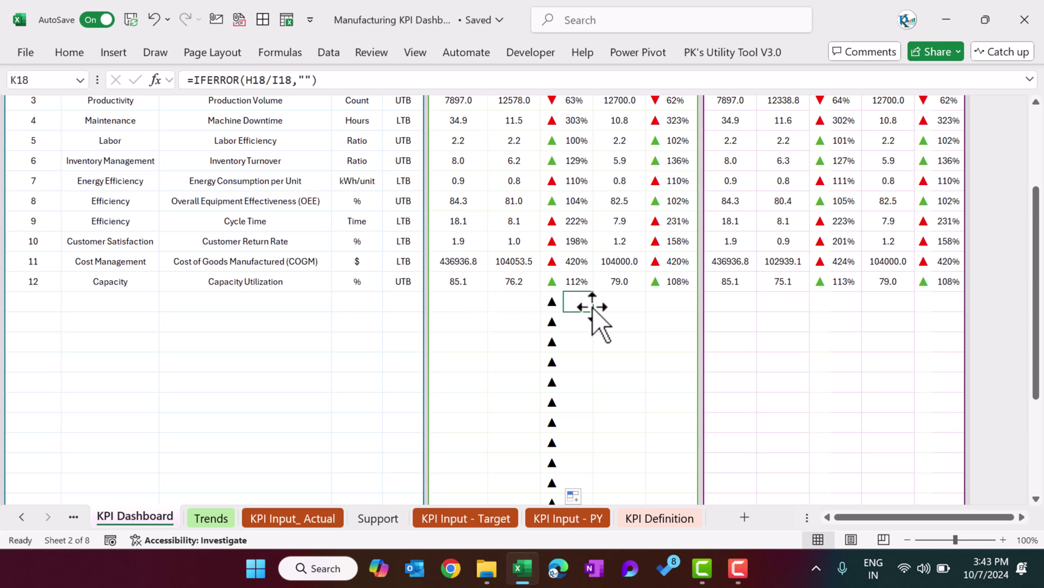
{"action": "key", "text": "ctrl+shift+Down"}
{"action": "key", "text": "Delete"}
{"action": "key", "text": "Up"}
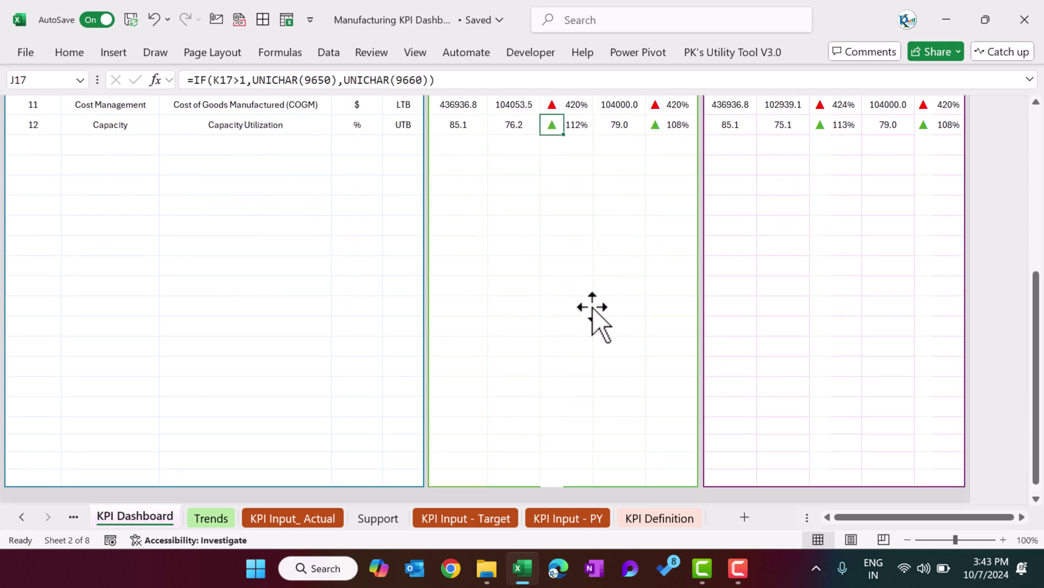
{"action": "key", "text": "ctrl+Up"}
{"action": "key", "text": "Down"}
{"action": "key", "text": "Up"}
{"action": "key", "text": "Up"}
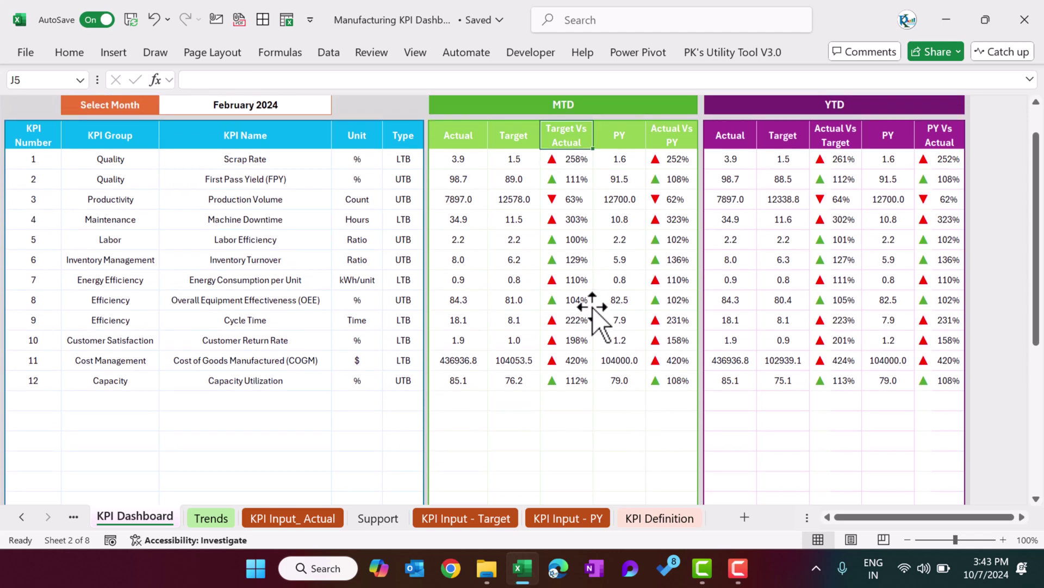
Step: Open the conditional formatting rules for the arrow in J7 and examine the LTB rule with UNICHAR(9660) and its format
{"action": "key", "text": "Down"}
{"action": "key", "text": "Down"}
{"action": "key", "text": "Down"}
{"action": "key", "text": "alt+o"}
{"action": "key", "text": "d"}
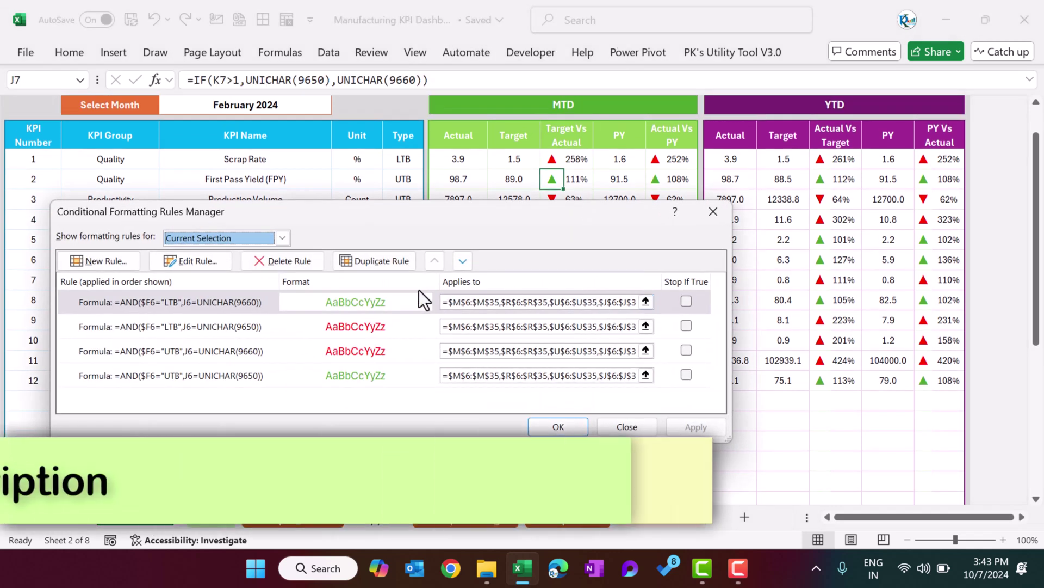
{"action": "left_click_drag", "start_coordinate": [425, 214], "coordinate": [572, 149]}
{"action": "left_click", "coordinate": [349, 196]}
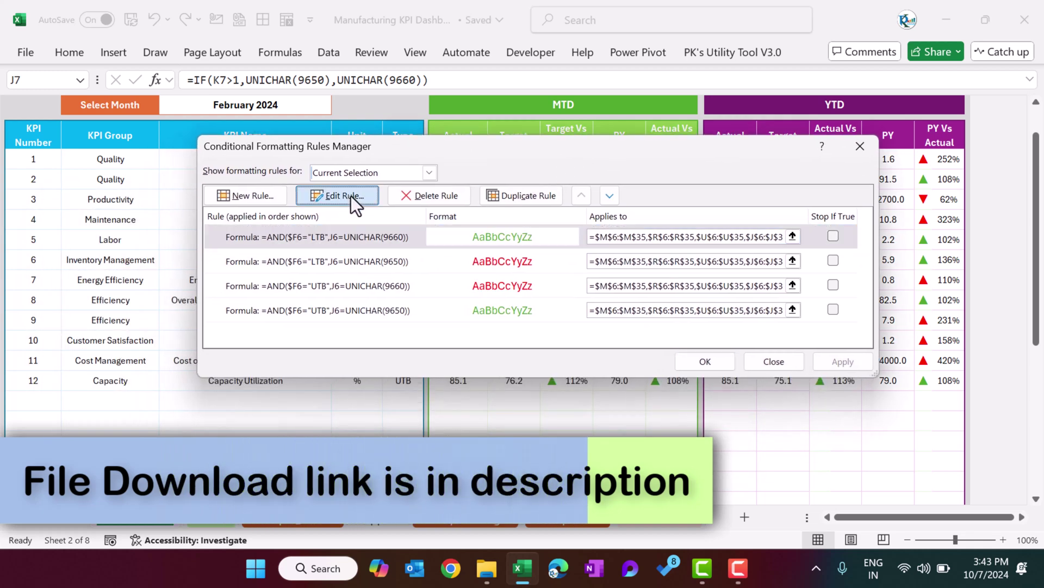
{"action": "left_click", "coordinate": [507, 317]}
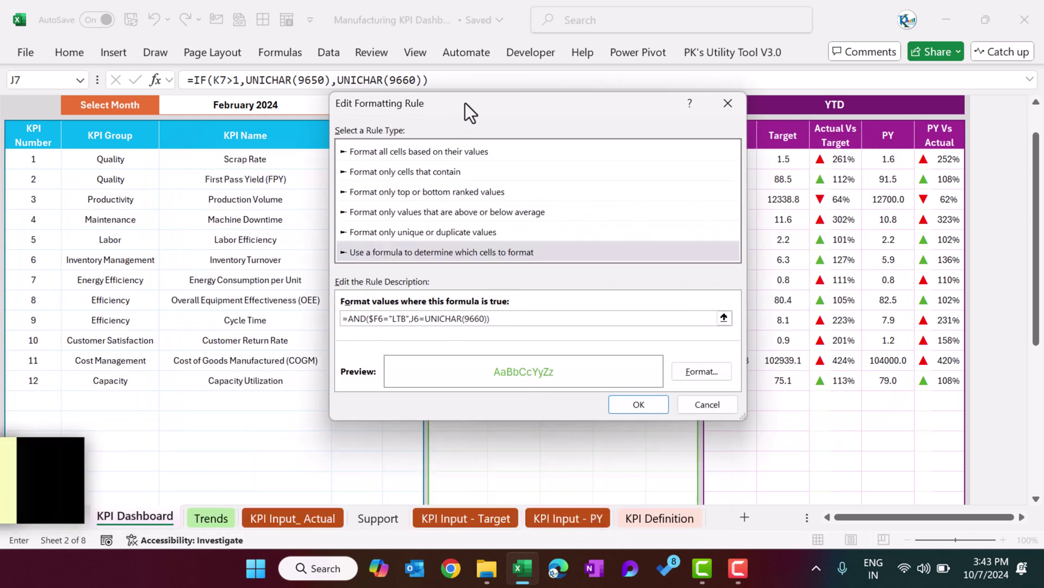
{"action": "left_click_drag", "start_coordinate": [465, 102], "coordinate": [641, 92]}
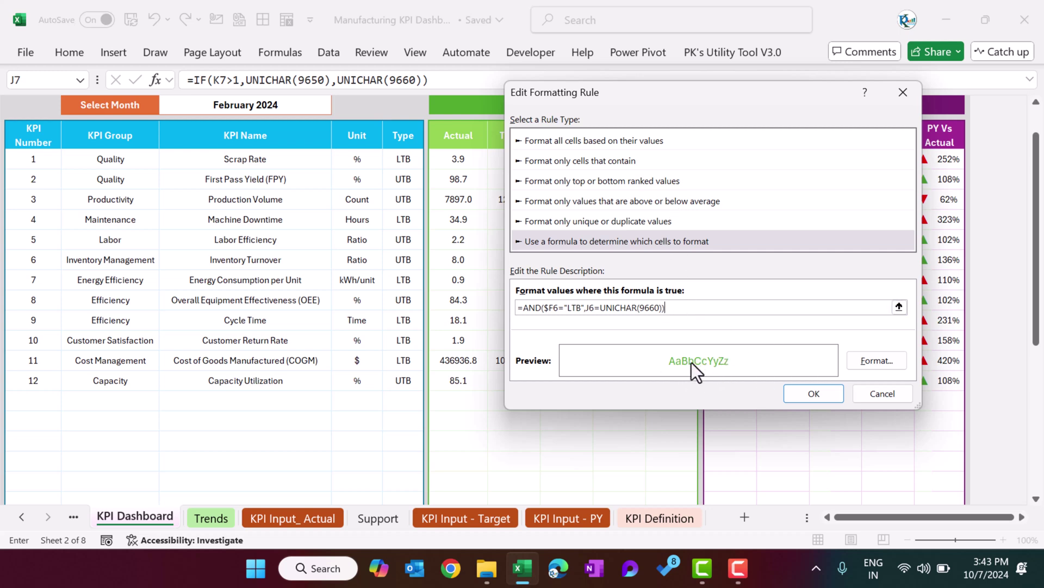
{"action": "left_click", "coordinate": [871, 393]}
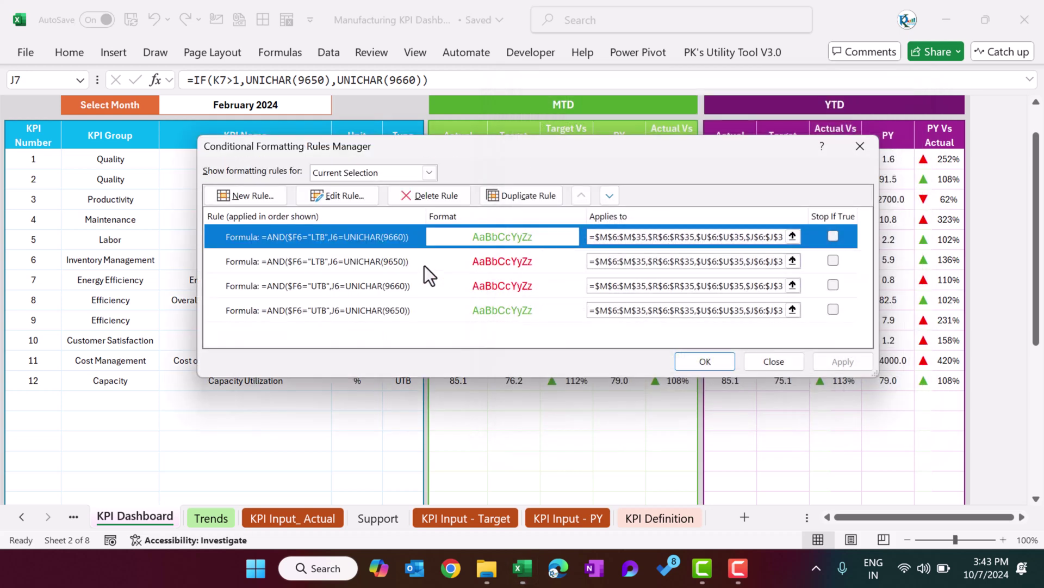
Step: Examine the UTB rule with UNICHAR(9650), compare it with the LTB rule with UNICHAR(9650), and close the rules manager
{"action": "left_click", "coordinate": [453, 263]}
{"action": "left_click", "coordinate": [415, 310]}
{"action": "left_click", "coordinate": [340, 196]}
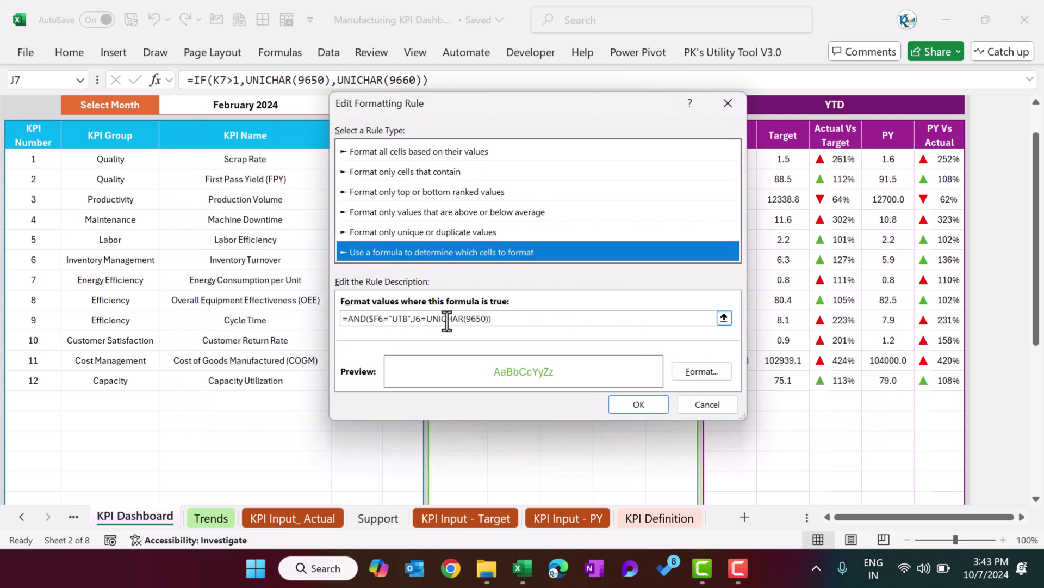
{"action": "left_click", "coordinate": [707, 405]}
{"action": "left_click", "coordinate": [435, 263]}
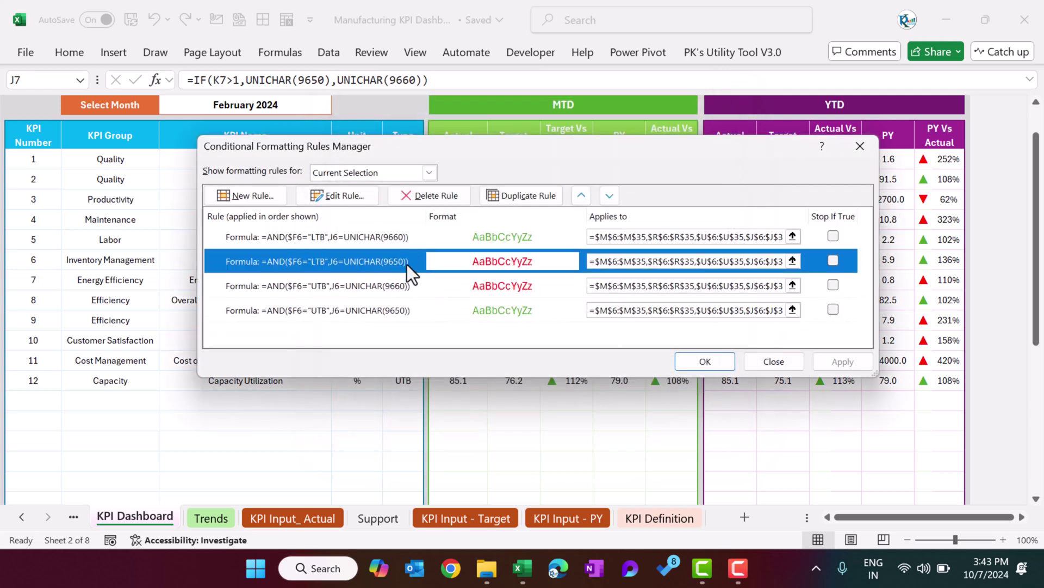
{"action": "left_click", "coordinate": [871, 148]}
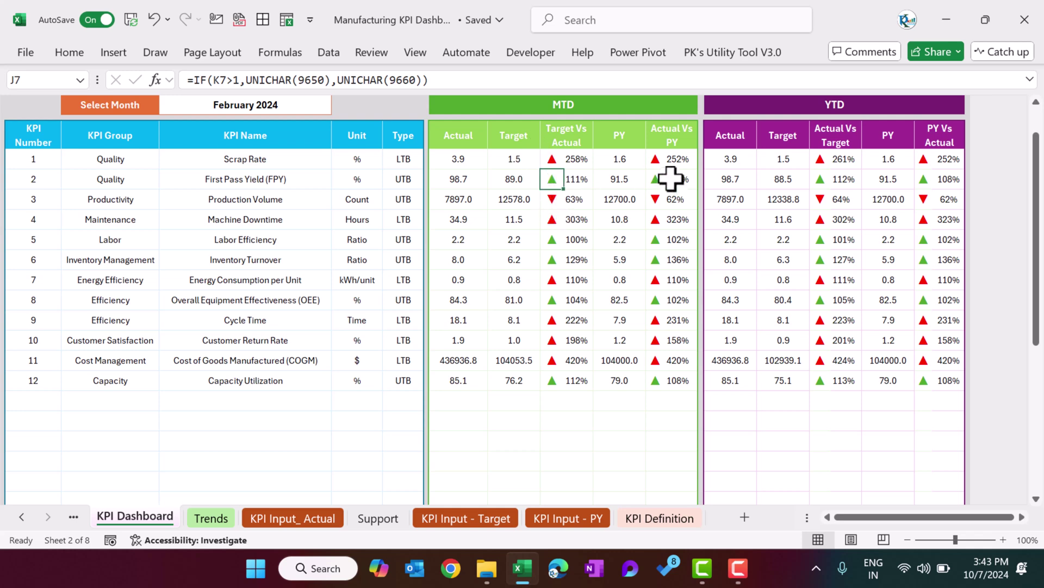
{"action": "scroll", "coordinate": [673, 173], "scroll_direction": "up", "scroll_amount": 1}
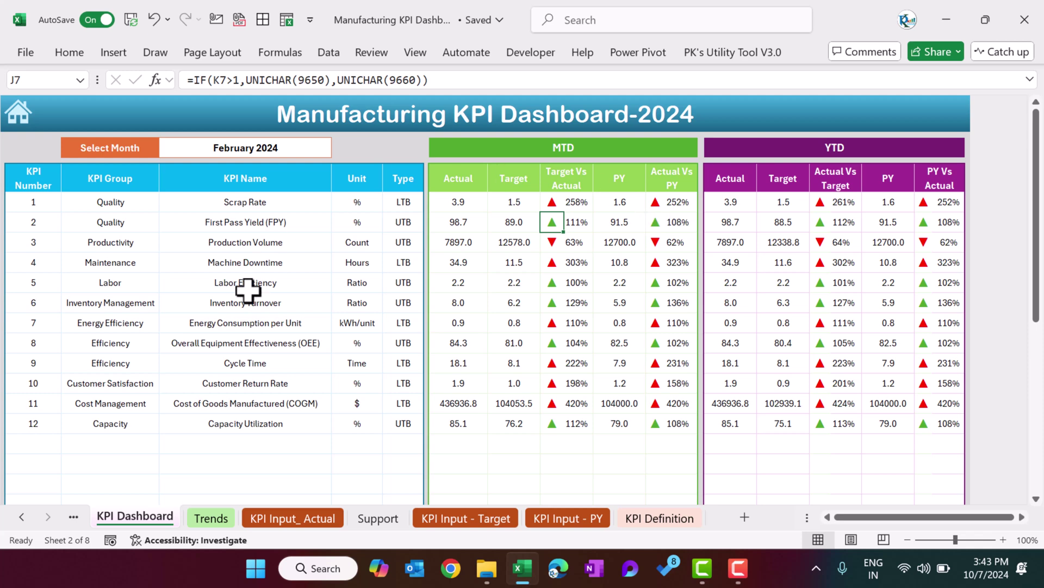
Step: Set the Trends sheet's Select KPI to First Pass Yield (FPY), and review the KPI names in C2:C13 of KPI Definition
{"action": "left_click", "coordinate": [212, 519]}
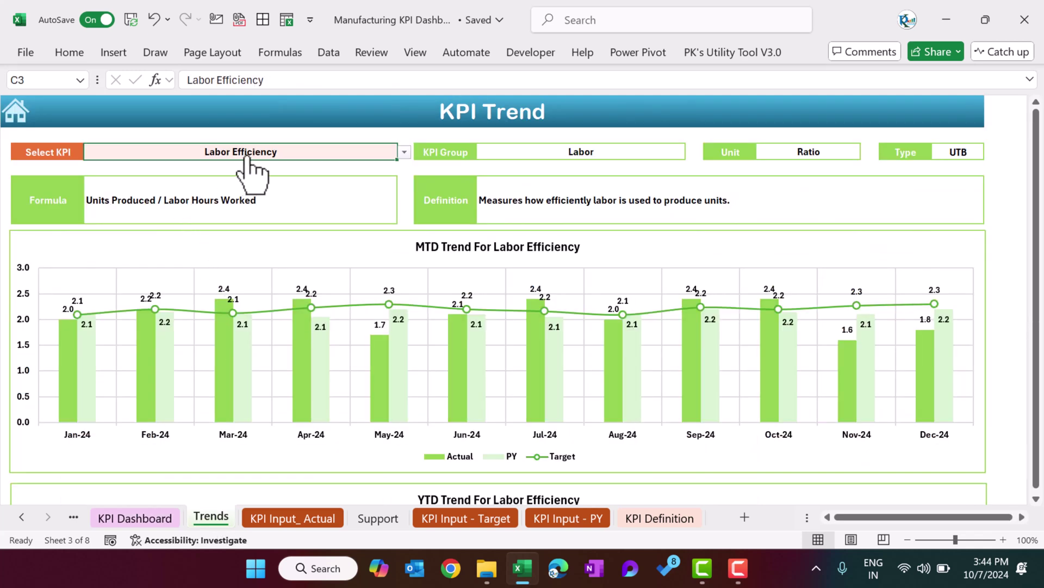
{"action": "key", "text": "alt+Down"}
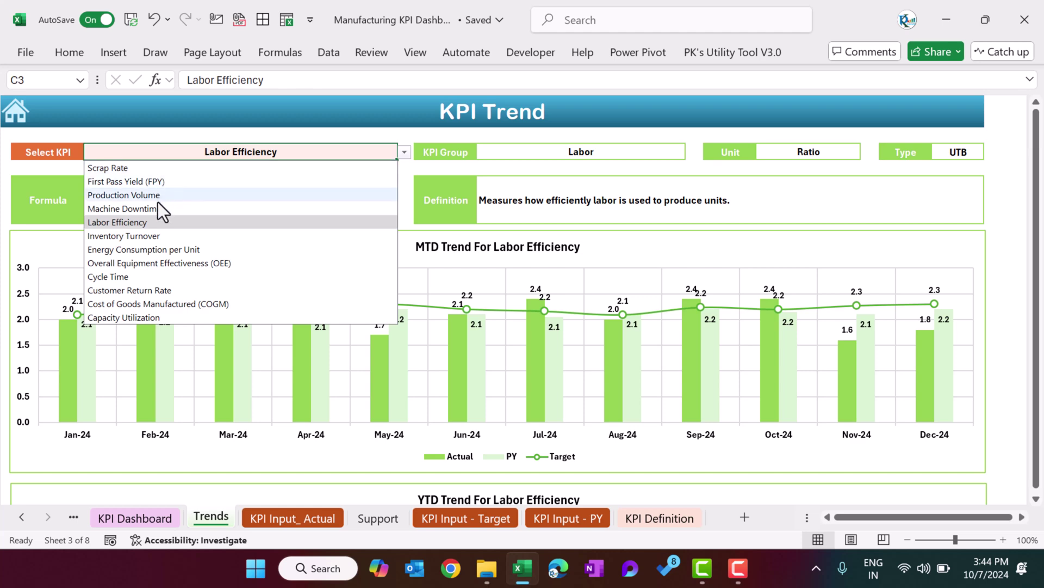
{"action": "left_click", "coordinate": [255, 181]}
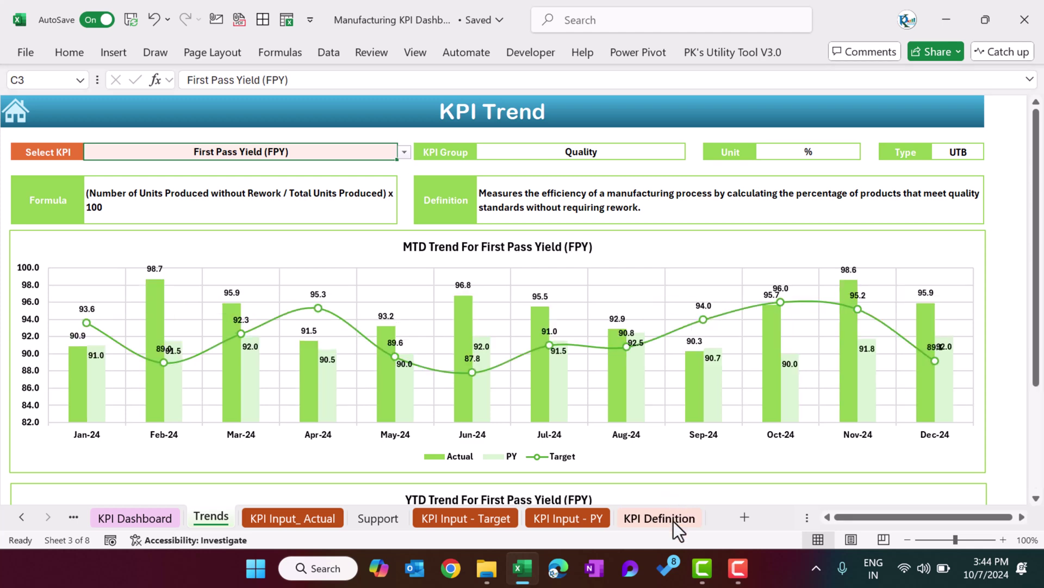
{"action": "left_click", "coordinate": [674, 521]}
{"action": "left_click_drag", "start_coordinate": [308, 138], "coordinate": [312, 324]}
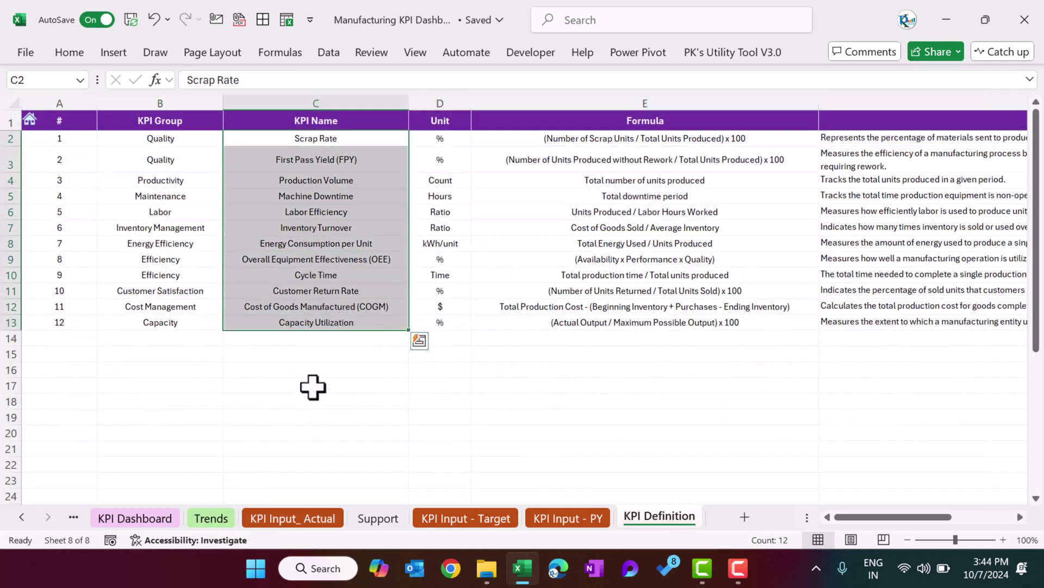
Step: Unprotect the Trends sheet to reveal the KPI Group formula in K3, and trace it to the KPI Group column on KPI Definition
{"action": "left_click", "coordinate": [211, 518]}
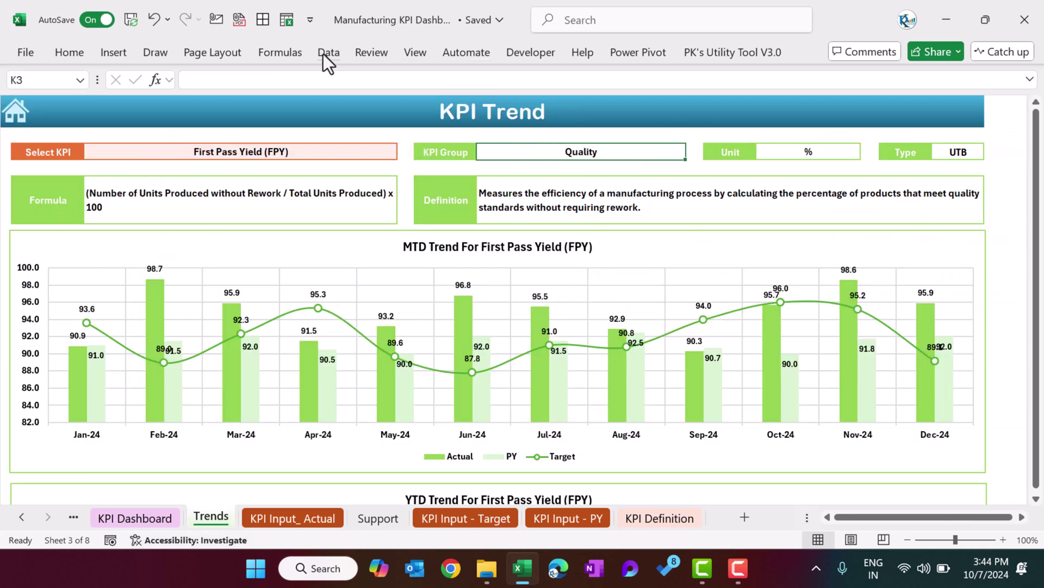
{"action": "left_click", "coordinate": [379, 53]}
{"action": "left_click", "coordinate": [750, 89]}
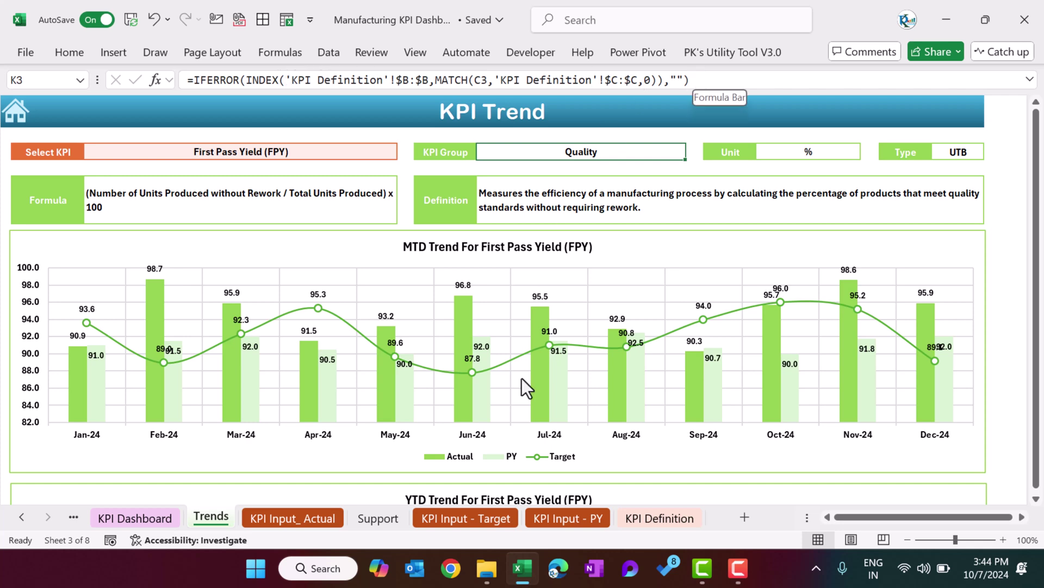
{"action": "left_click", "coordinate": [658, 518]}
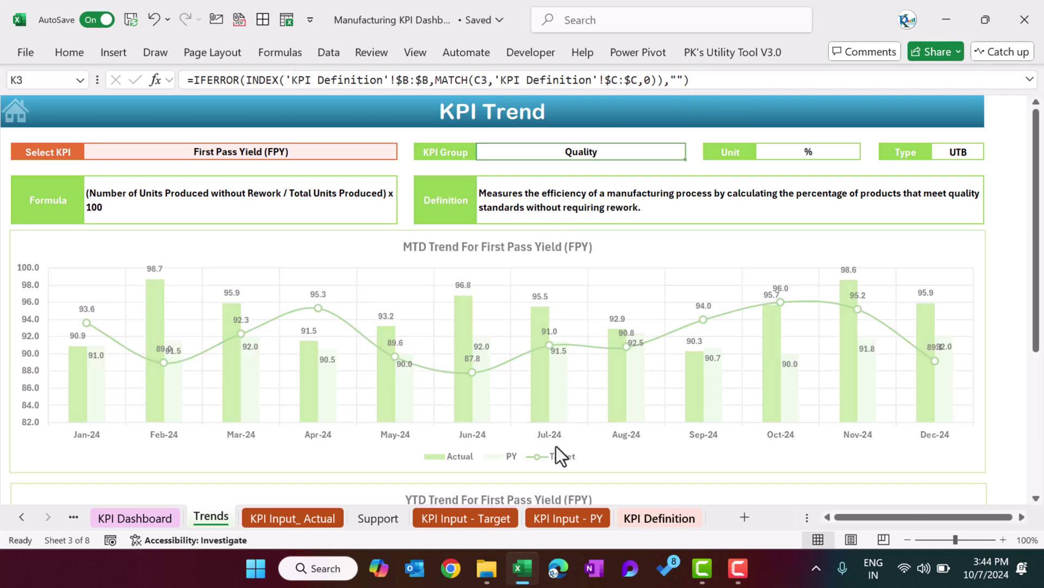
{"action": "left_click_drag", "start_coordinate": [163, 122], "coordinate": [178, 269]}
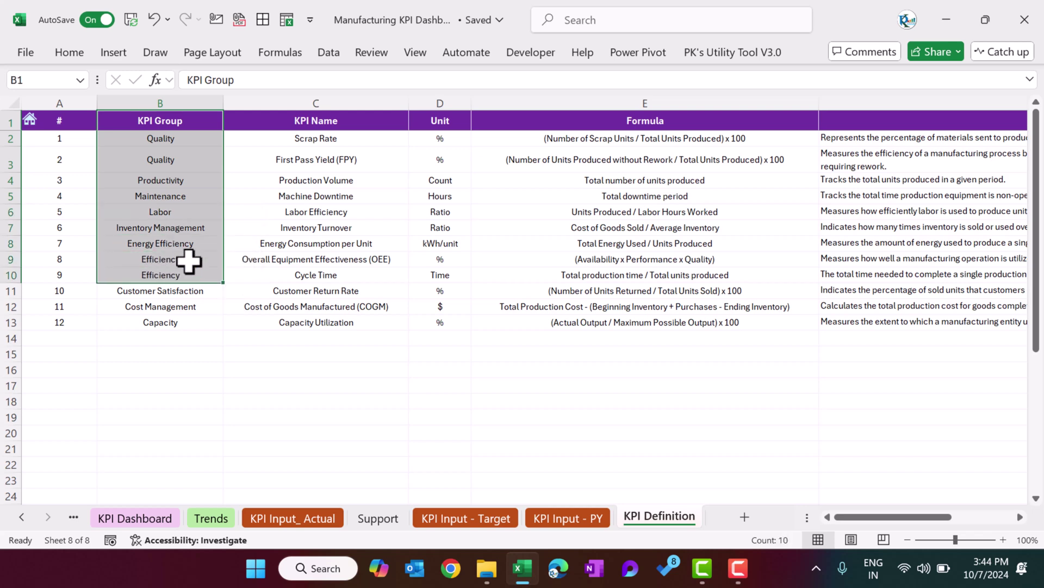
Step: Examine the Unit, Type, Formula and Definition lookup formulas on the Trends sheet against KPI Definition, and select the chosen KPI in C3
{"action": "left_click", "coordinate": [233, 518]}
{"action": "left_click", "coordinate": [799, 145]}
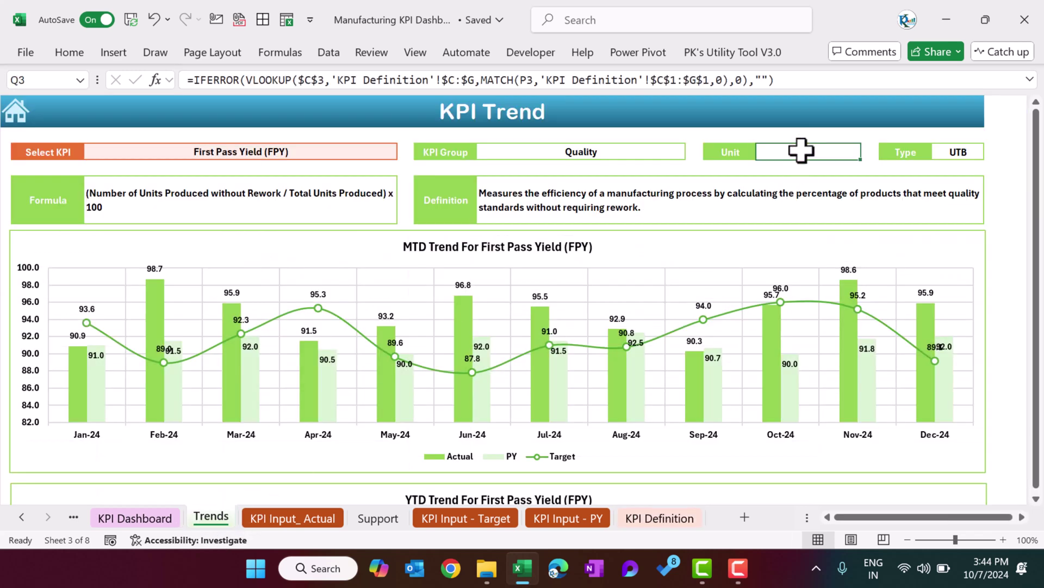
{"action": "left_click", "coordinate": [953, 155]}
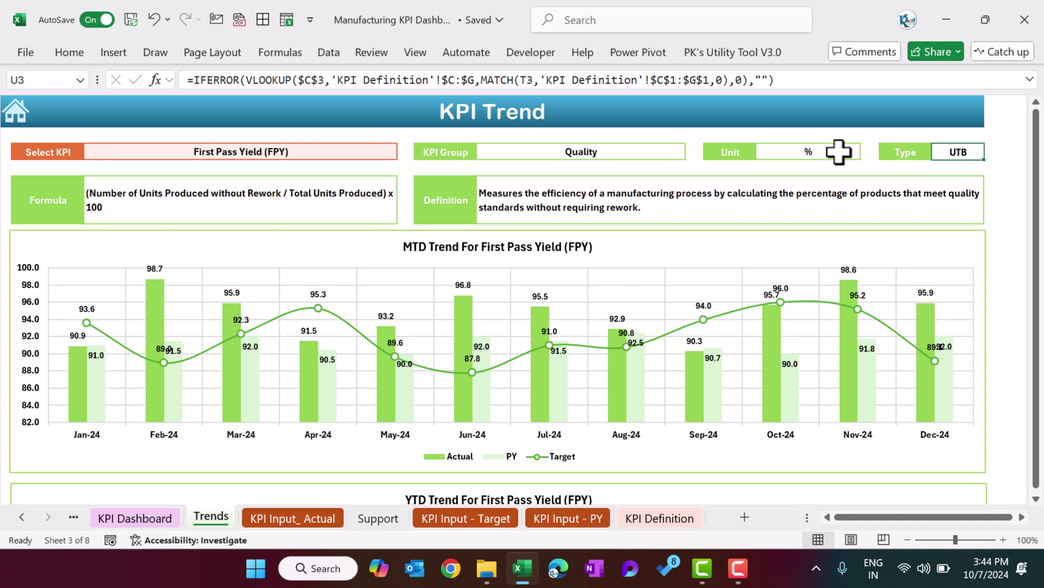
{"action": "left_click", "coordinate": [286, 200]}
{"action": "left_click", "coordinate": [551, 199]}
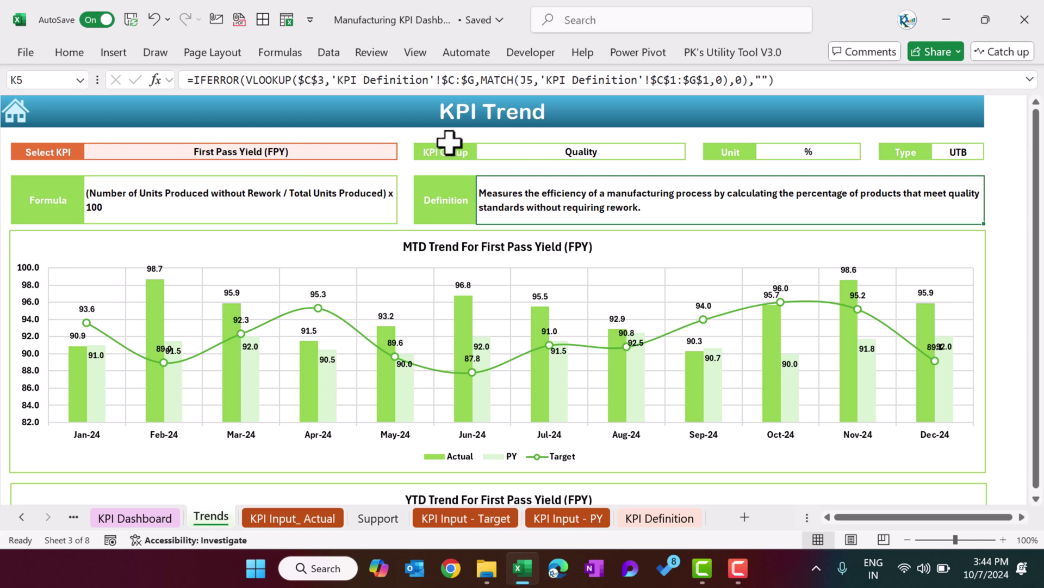
{"action": "left_click", "coordinate": [659, 518]}
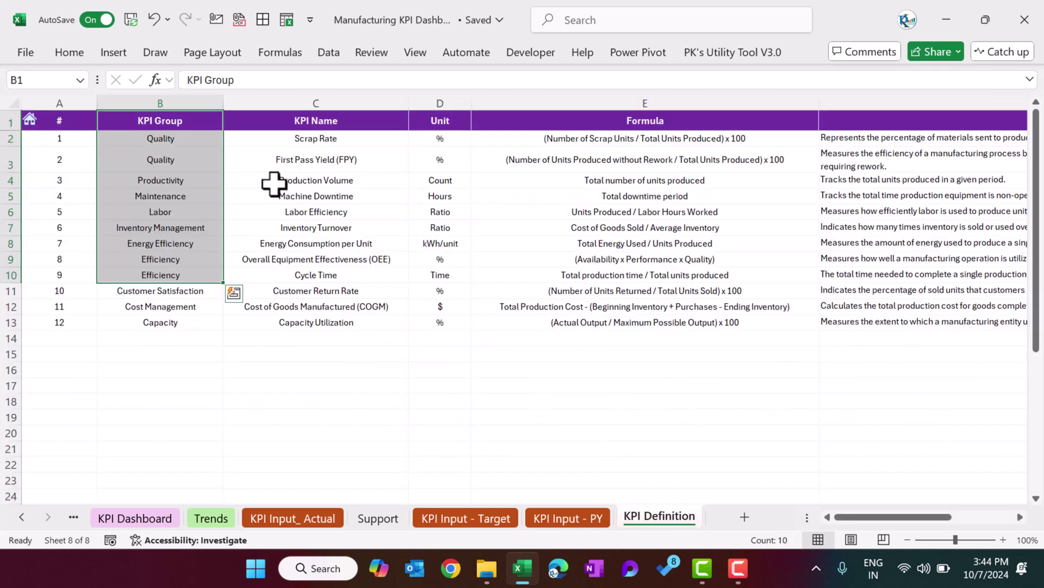
{"action": "left_click", "coordinate": [211, 516]}
{"action": "left_click", "coordinate": [279, 139]}
{"action": "left_click", "coordinate": [278, 151]}
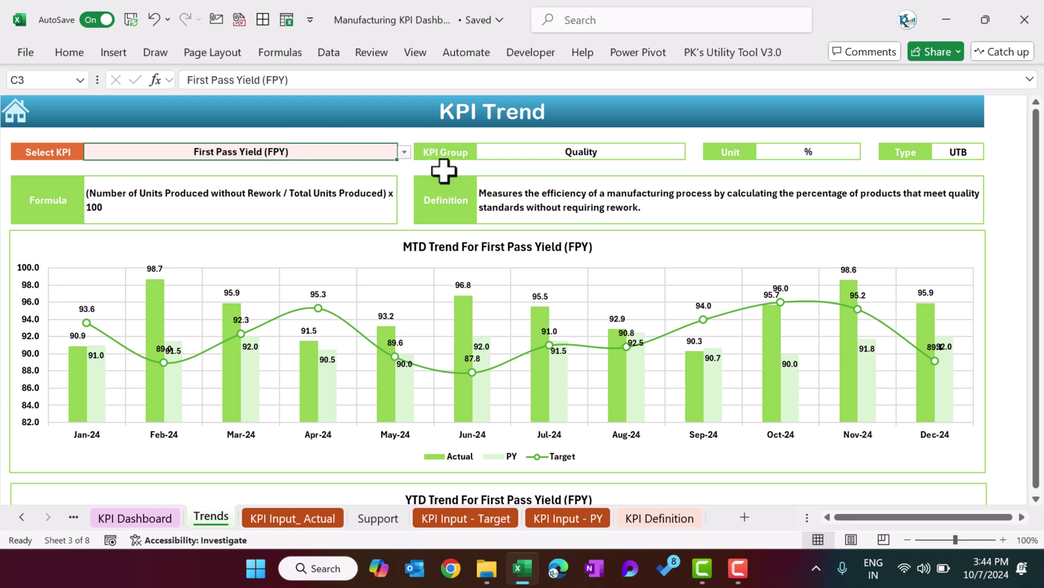
Step: On the Support sheet, examine the months in B3:B14 and the MTD Actual VLOOKUP formula in C3, tracing it to the Trends KPI selection
{"action": "left_click", "coordinate": [378, 520]}
{"action": "left_click_drag", "start_coordinate": [73, 152], "coordinate": [66, 234]}
{"action": "left_click", "coordinate": [207, 151]}
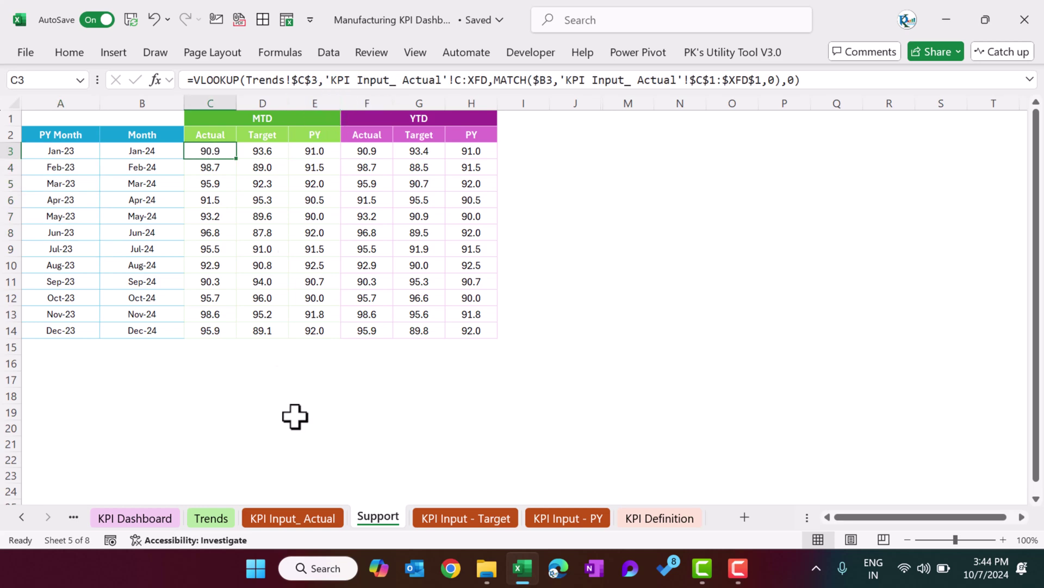
{"action": "left_click", "coordinate": [209, 518]}
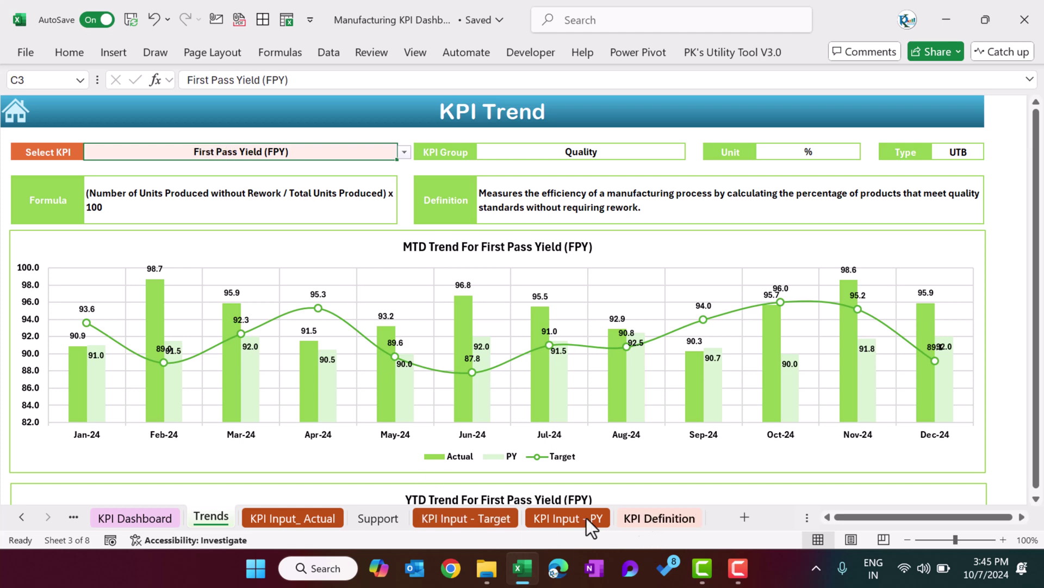
{"action": "left_click", "coordinate": [381, 522]}
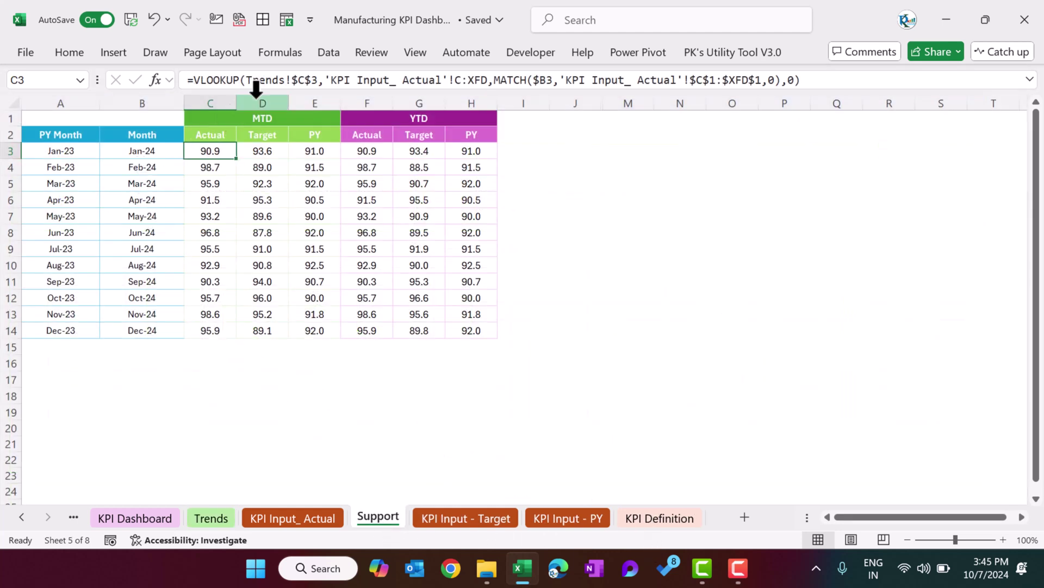
{"action": "left_click", "coordinate": [152, 156]}
{"action": "key", "text": "ctrl+shift+Down"}
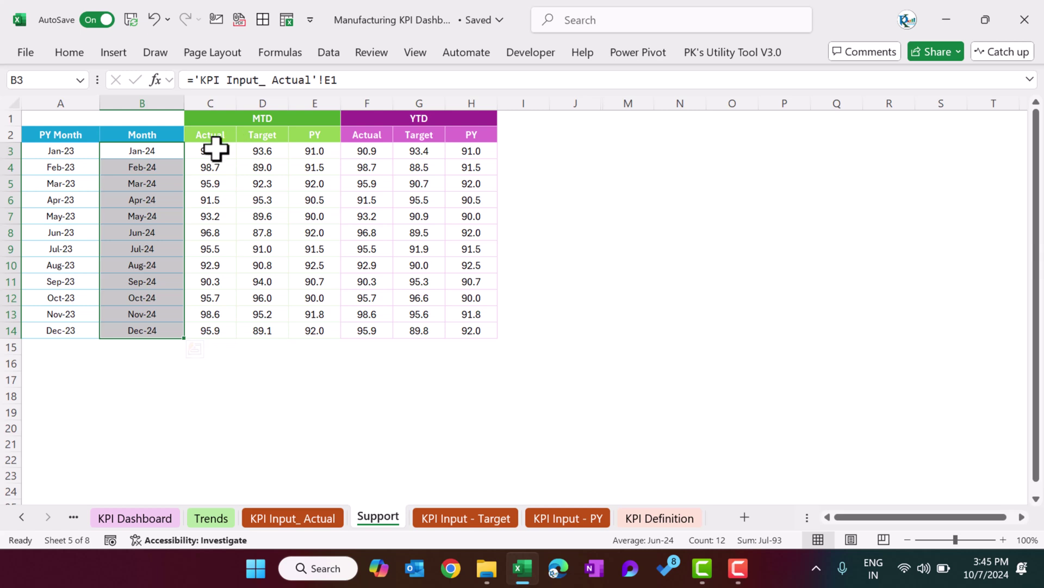
{"action": "left_click", "coordinate": [214, 149]}
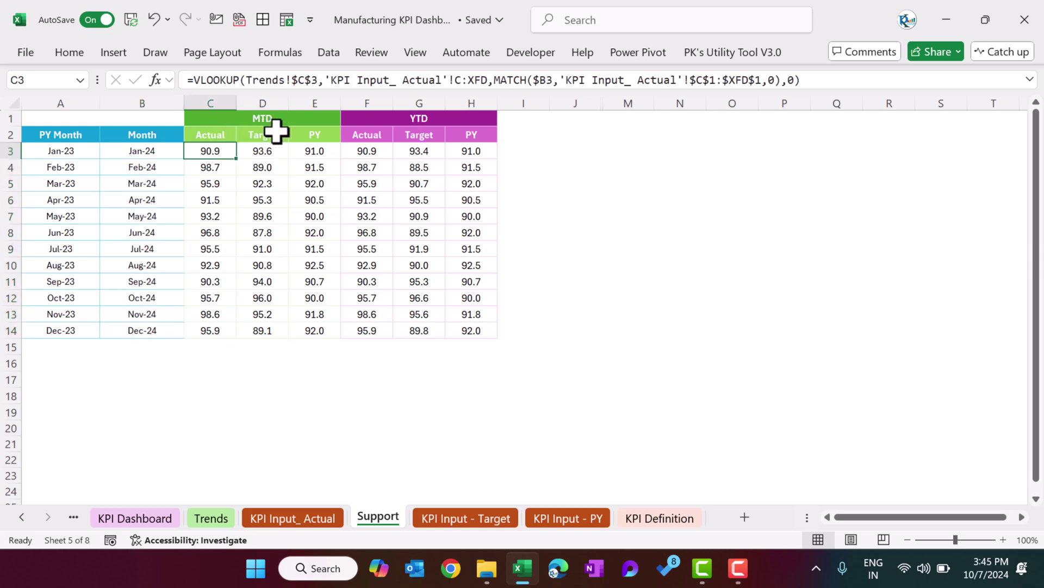
Step: Review the Actual, Target and PY input sheets feeding the Support table, and reexamine the VLOOKUP formula in C3 on Support
{"action": "left_click", "coordinate": [295, 519]}
{"action": "left_click", "coordinate": [490, 523]}
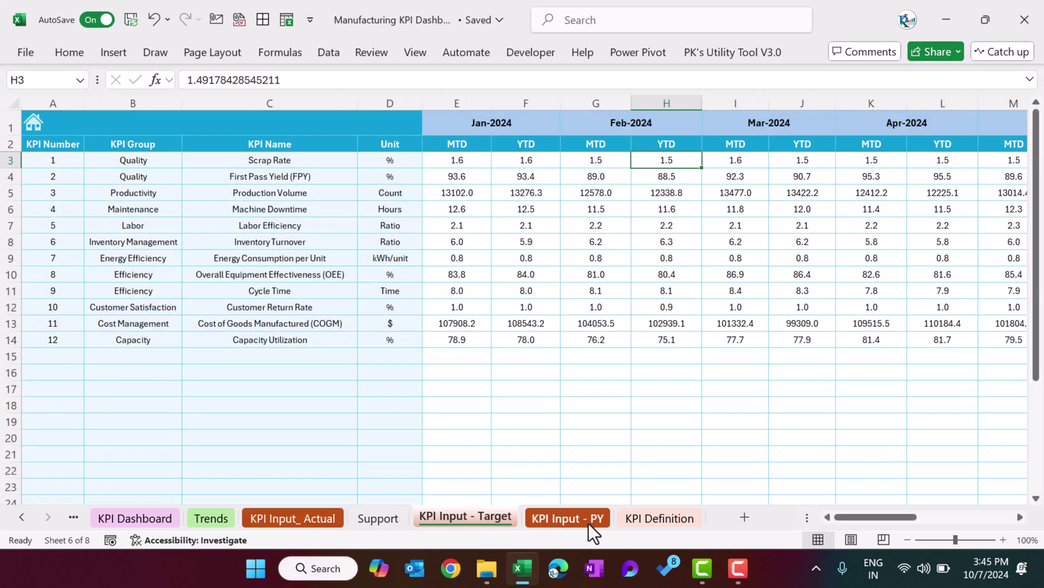
{"action": "left_click", "coordinate": [586, 519]}
{"action": "left_click", "coordinate": [379, 518]}
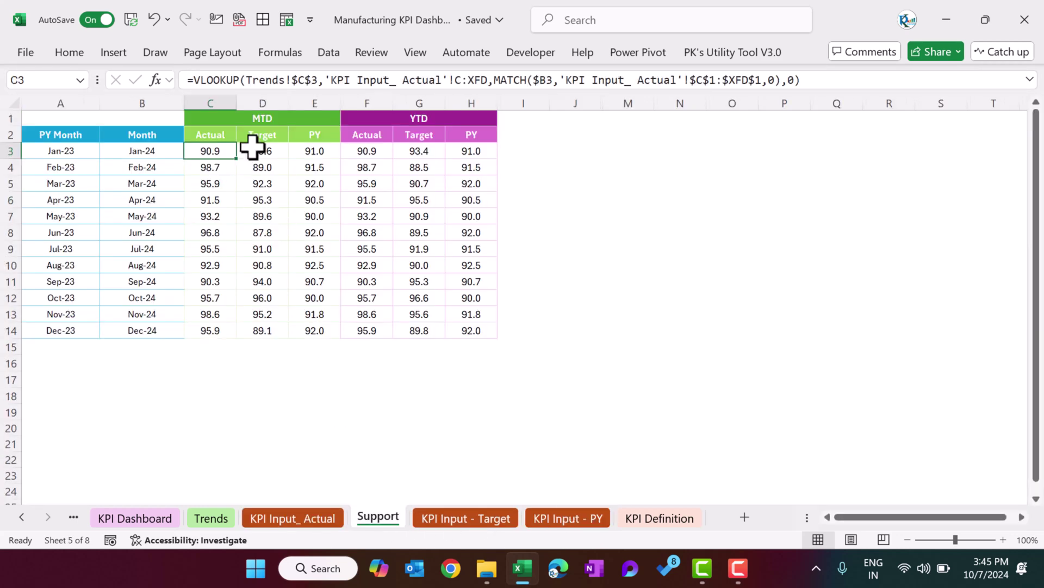
{"action": "left_click", "coordinate": [826, 80]}
{"action": "left_click", "coordinate": [198, 146]}
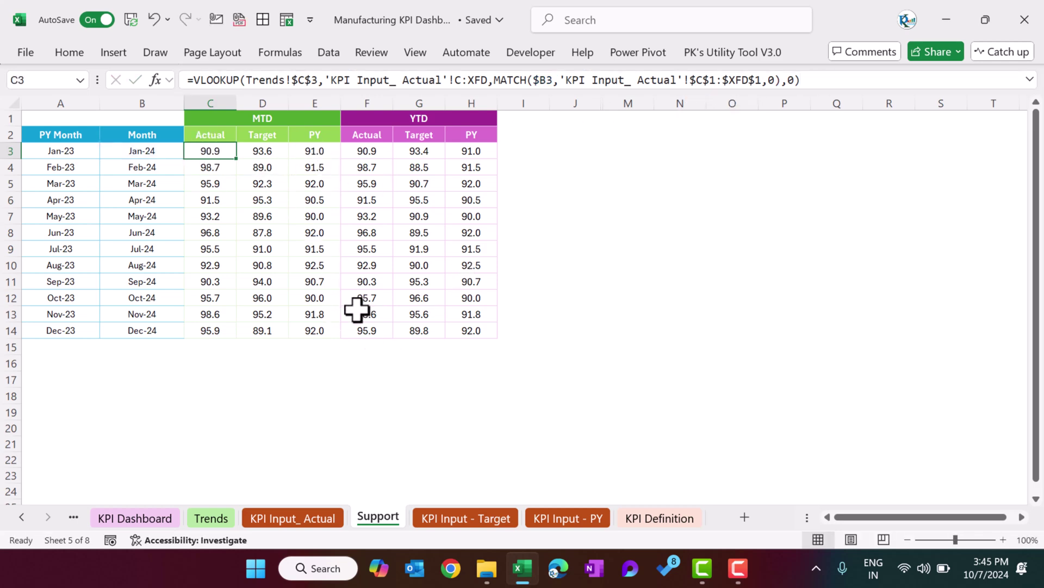
Step: Inspect the MTD Trend chart's data source on the Trends sheet against the MTD table on Support, and close the dialog
{"action": "left_click", "coordinate": [218, 518]}
{"action": "left_click", "coordinate": [392, 256]}
{"action": "right_click", "coordinate": [370, 244]}
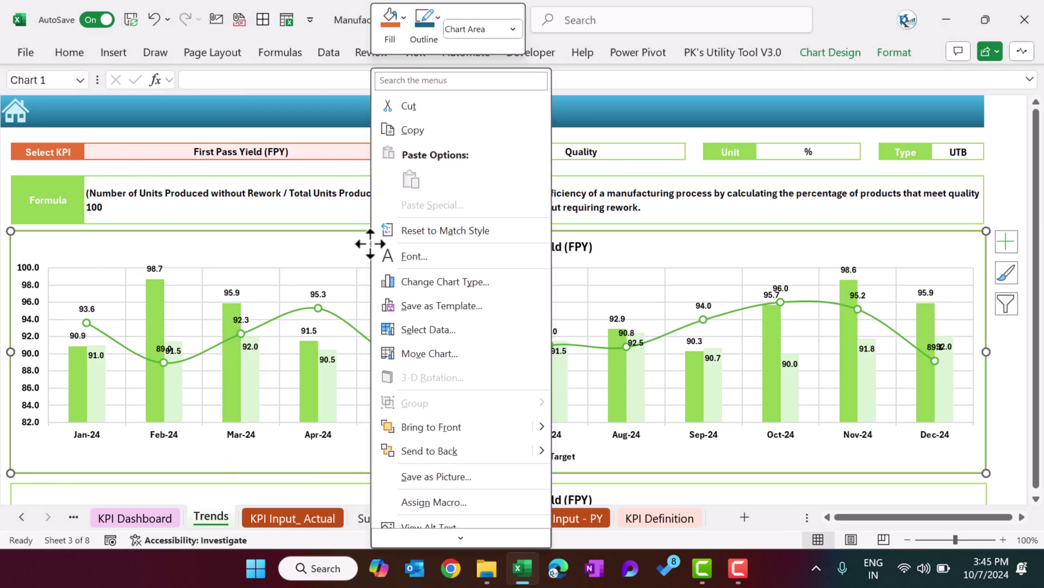
{"action": "left_click", "coordinate": [431, 330]}
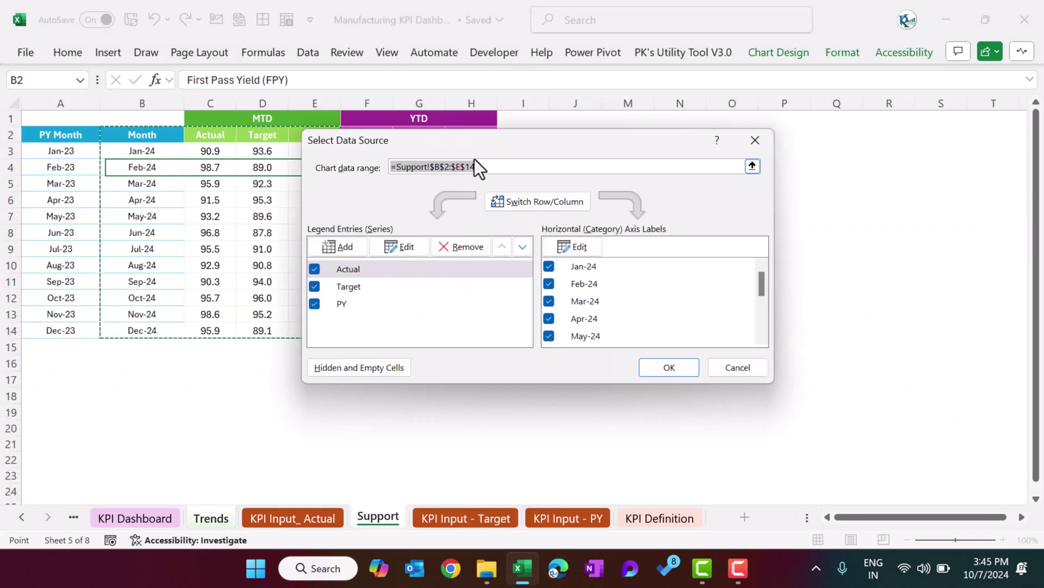
{"action": "left_click_drag", "start_coordinate": [474, 145], "coordinate": [686, 137]}
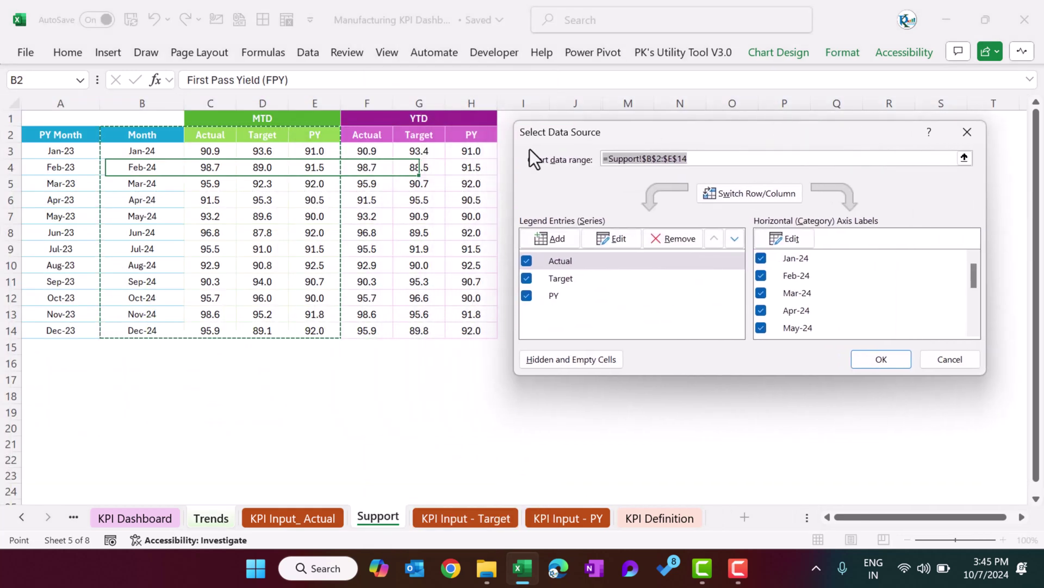
{"action": "key", "text": "Return"}
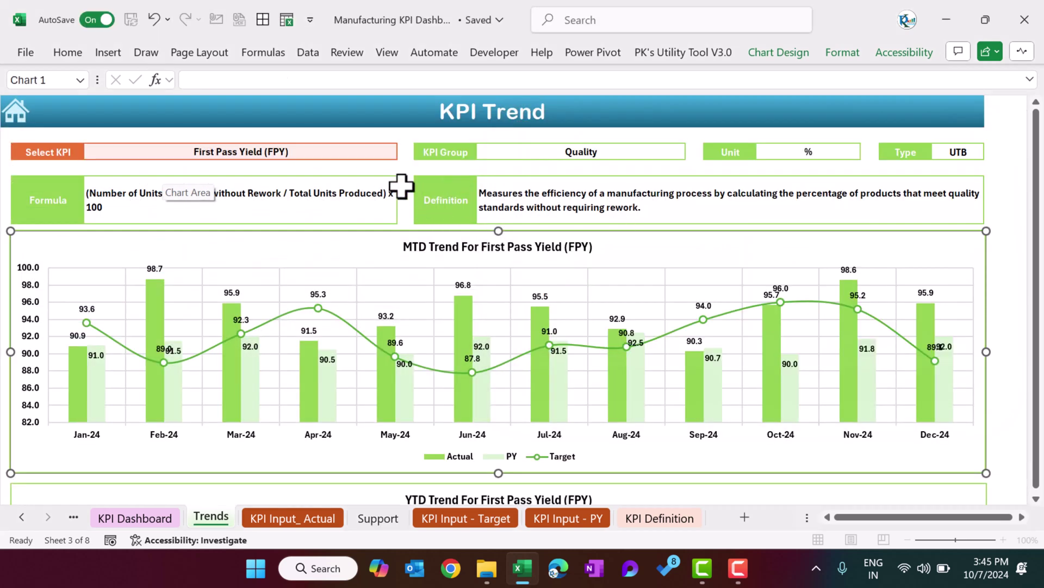
Step: Set the Trends sheet's Select KPI to Production Volume, and check the recalculated MTD and YTD tables on the Support sheet
{"action": "left_click", "coordinate": [407, 168]}
{"action": "left_click", "coordinate": [365, 146]}
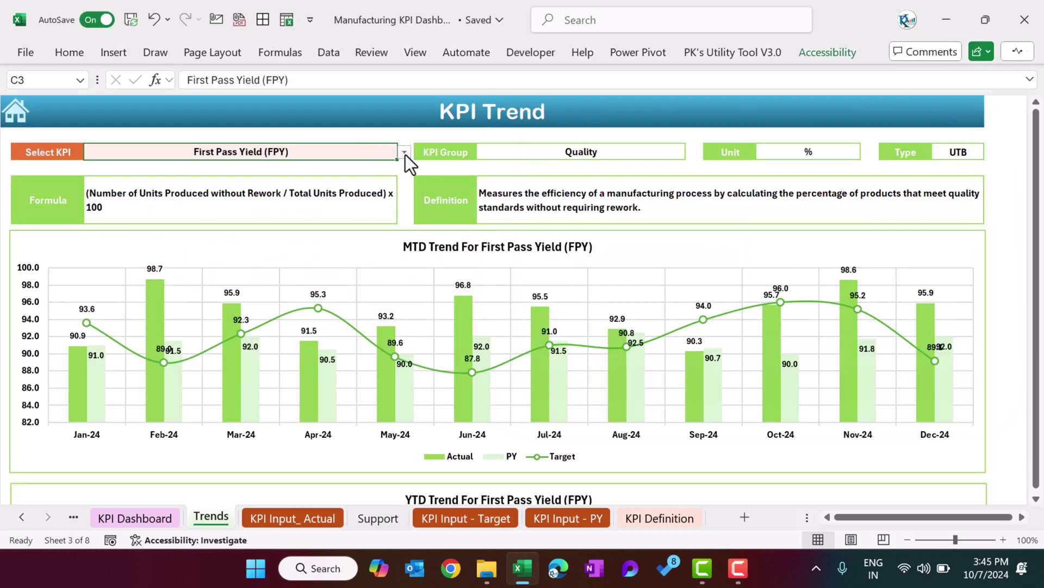
{"action": "left_click", "coordinate": [404, 153]}
{"action": "left_click", "coordinate": [284, 196]}
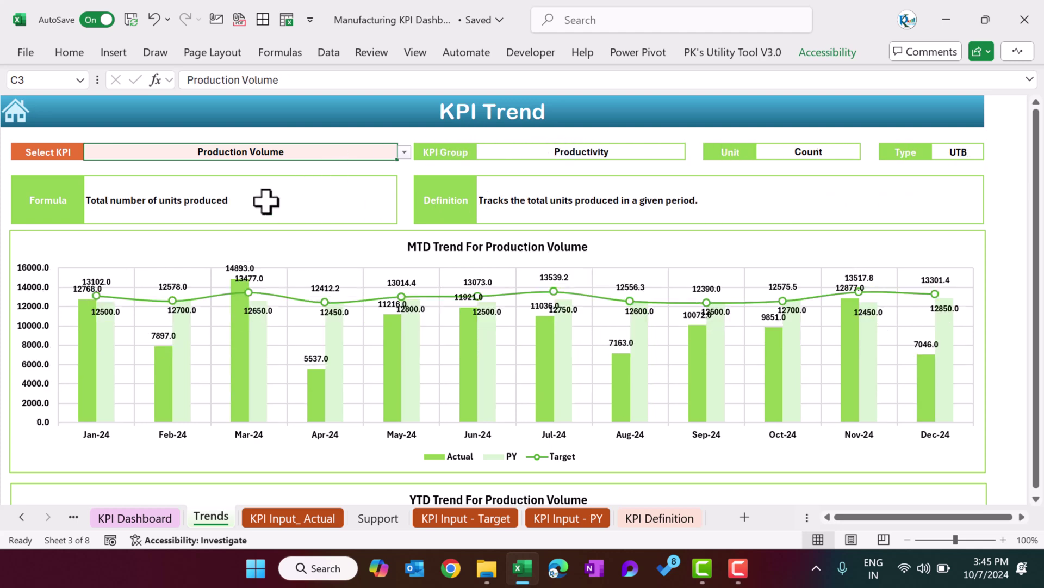
{"action": "left_click", "coordinate": [370, 519]}
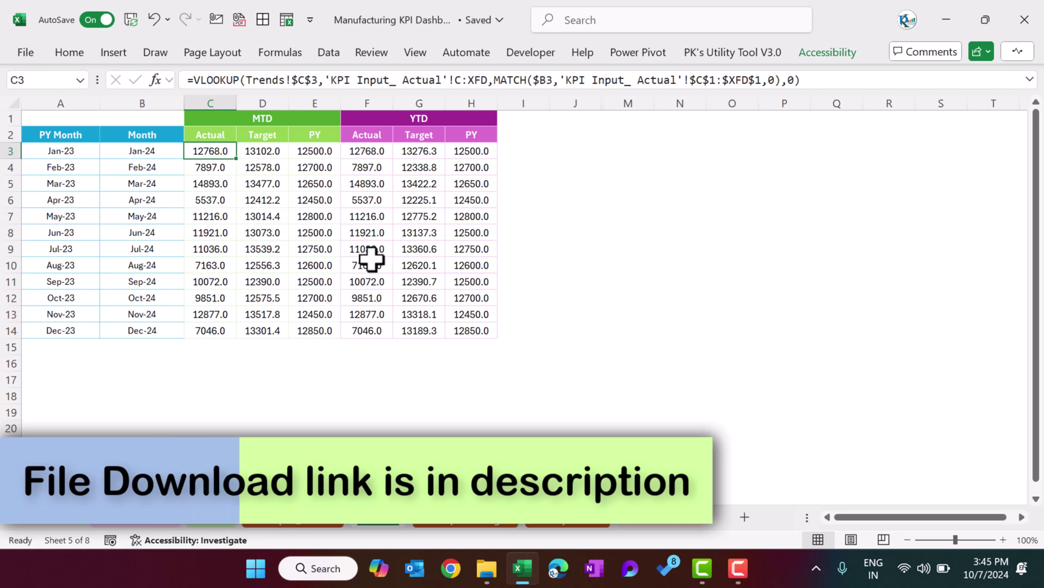
{"action": "left_click", "coordinate": [217, 523]}
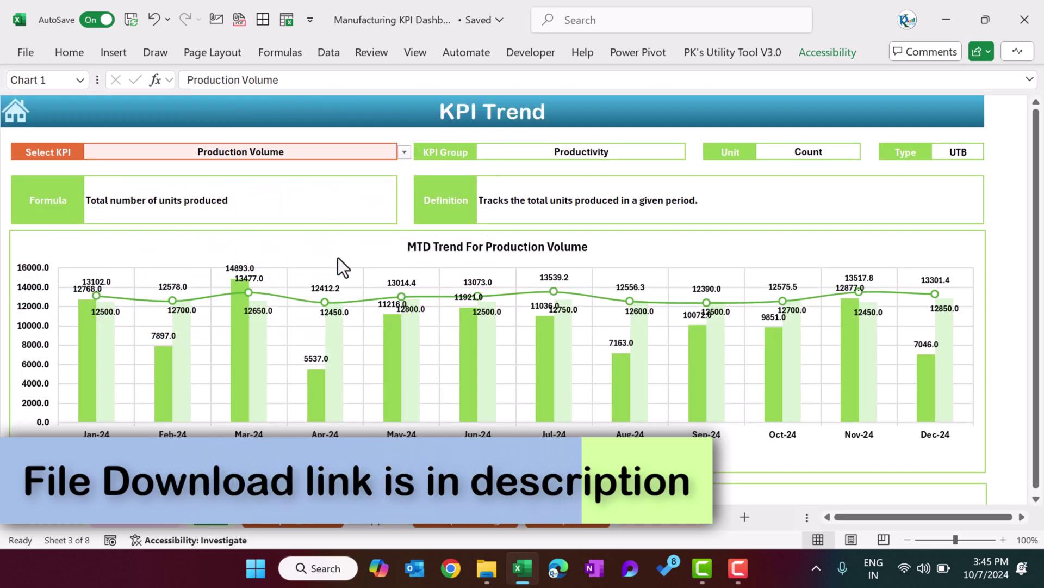
Step: Review the MTD and YTD Trend charts for Production Volume, and go back to the KPI Dashboard sheet
{"action": "left_click", "coordinate": [338, 263]}
{"action": "scroll", "coordinate": [338, 264], "scroll_direction": "down", "scroll_amount": 3}
{"action": "left_click", "coordinate": [366, 373]}
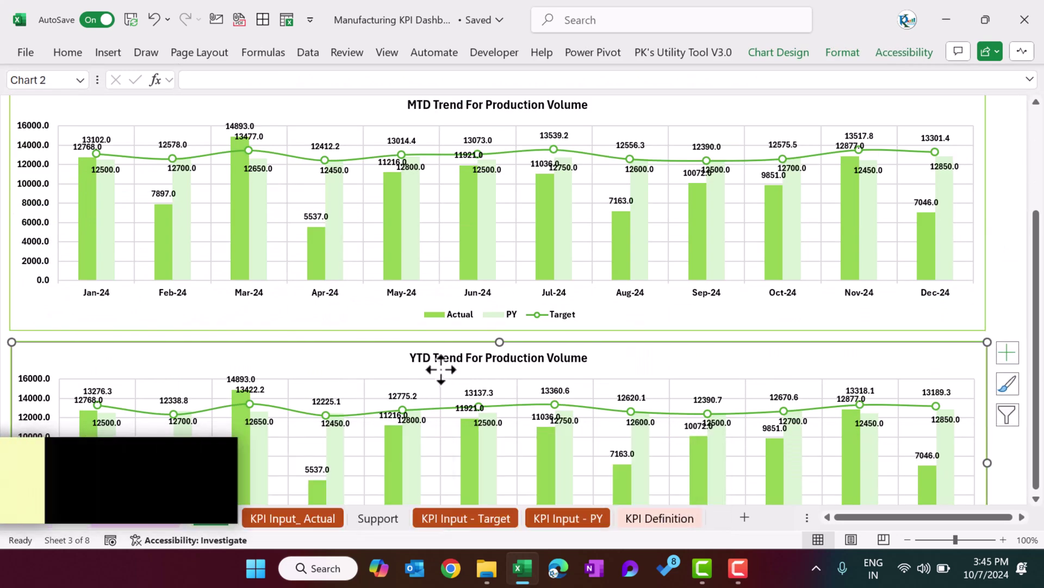
{"action": "scroll", "coordinate": [407, 352], "scroll_direction": "up", "scroll_amount": 3}
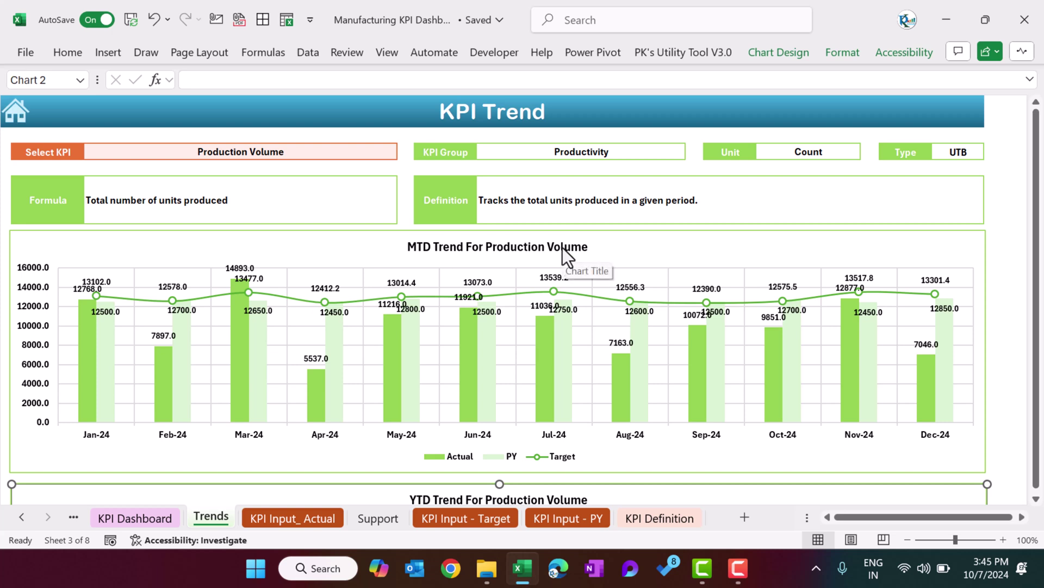
{"action": "left_click", "coordinate": [287, 123]}
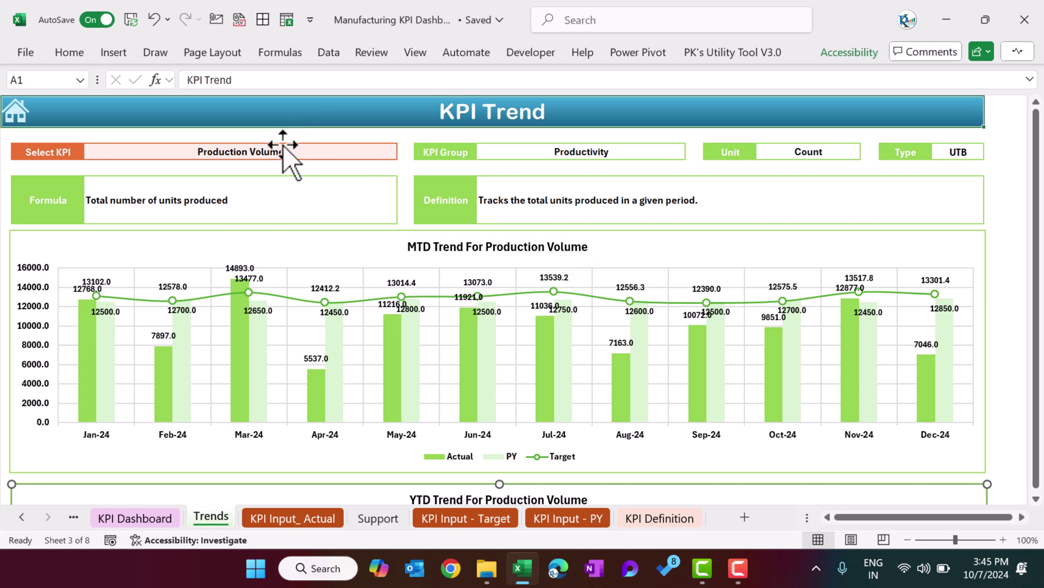
{"action": "left_click", "coordinate": [19, 518]}
{"action": "left_click", "coordinate": [168, 518]}
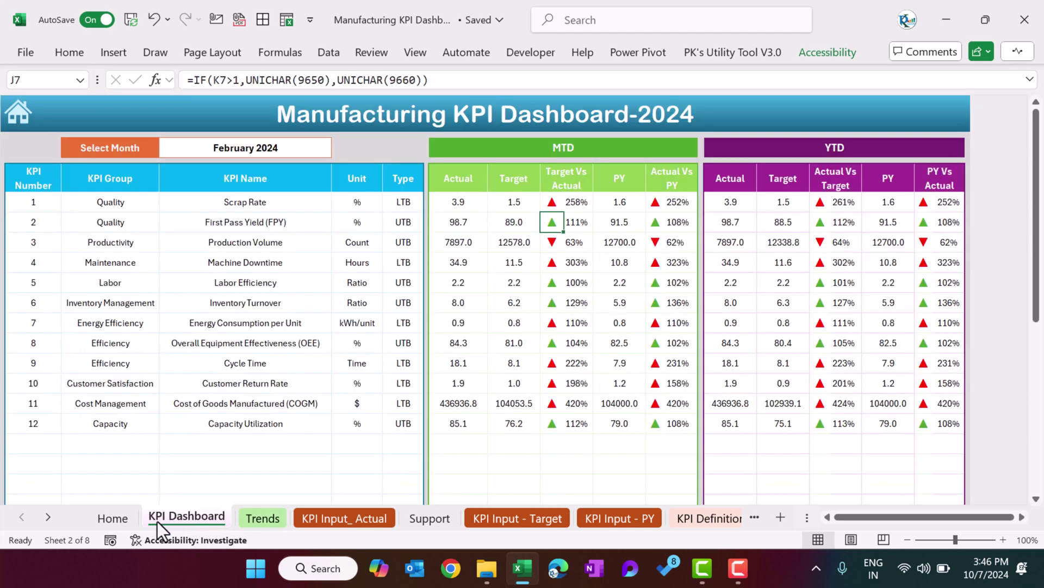